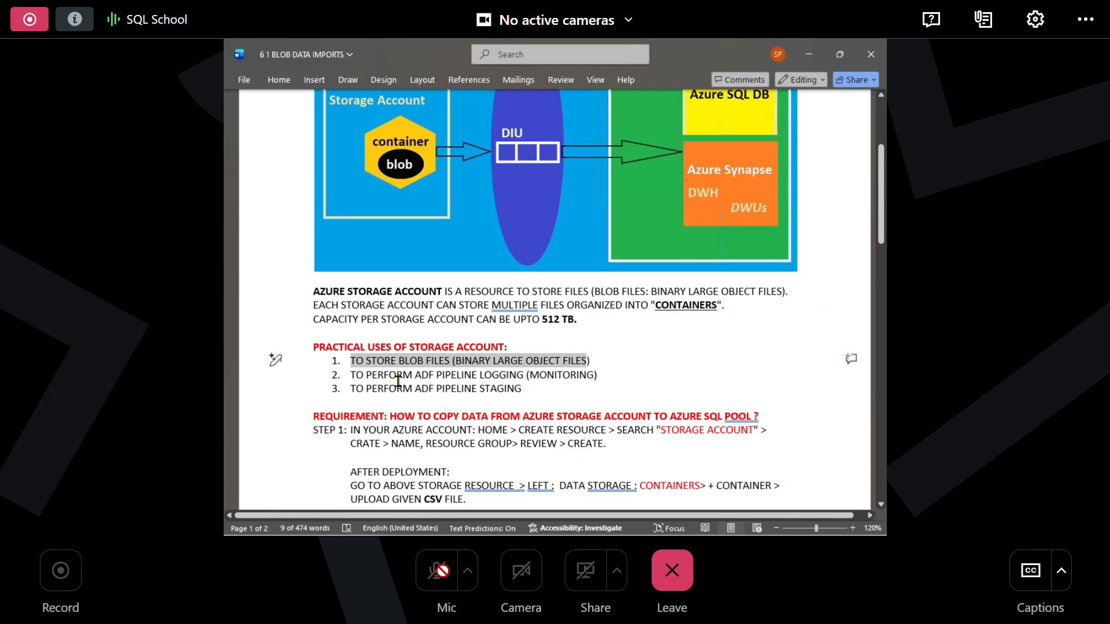
Review the practical uses of a storage account in the document, highlighting the item on storing blob files
left_click_drag(382, 377, 537, 388)
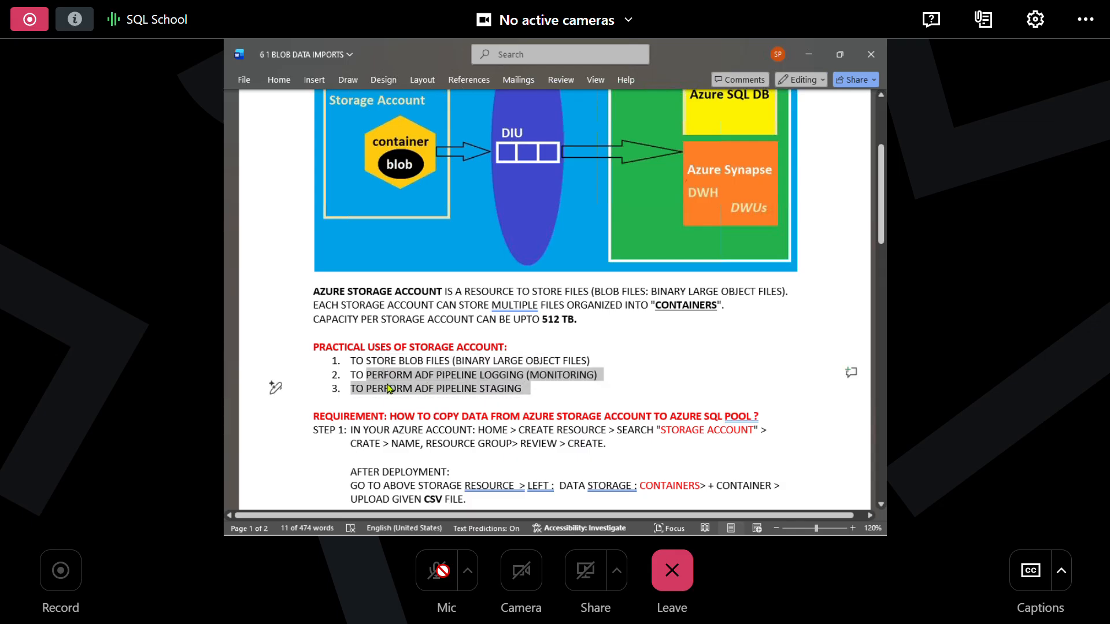
left_click(388, 390)
left_click_drag(353, 360, 581, 356)
scroll(389, 377, "down", 2)
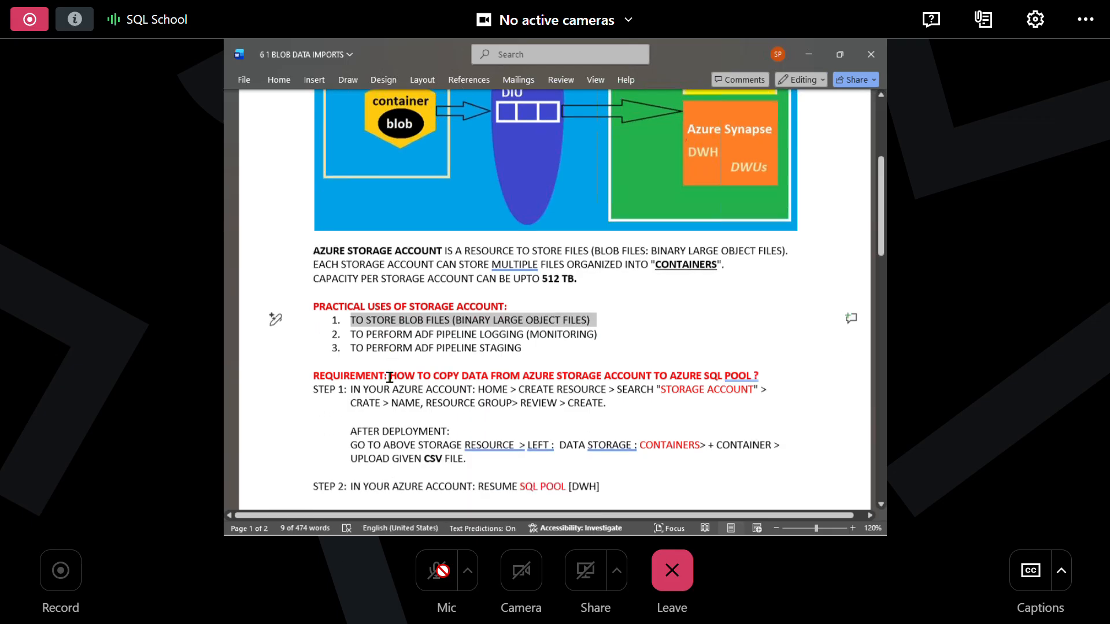
scroll(390, 377, "down", 1)
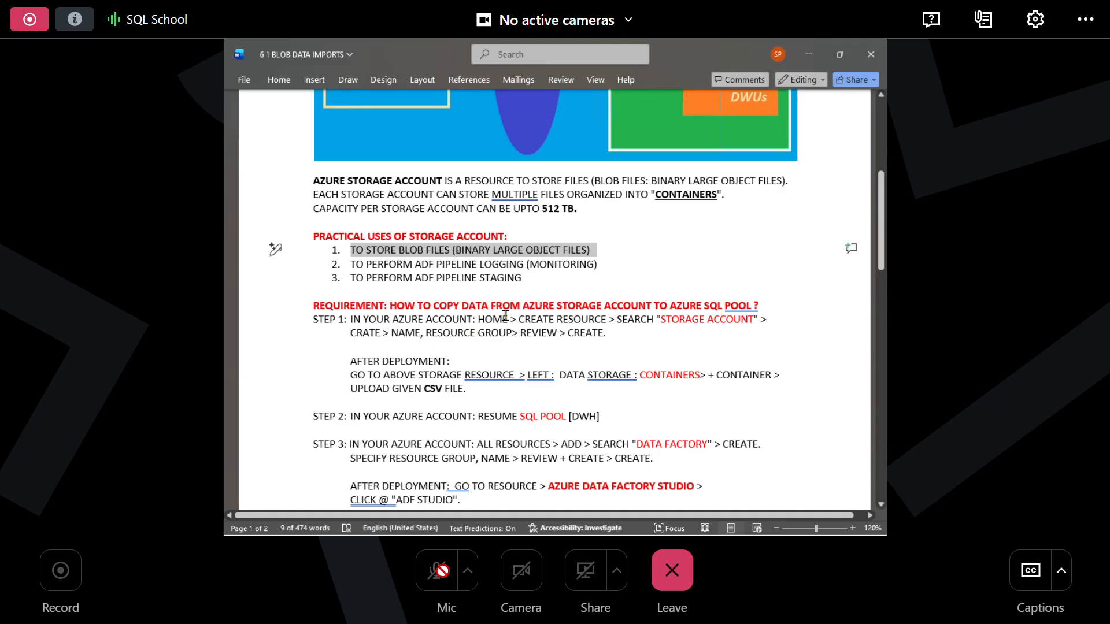
Extend the requirement heading after "AZURE SQL POOL" with "/ SQL DATABASE" before the question mark, and save the document
left_click_drag(491, 305, 758, 307)
left_click(761, 316)
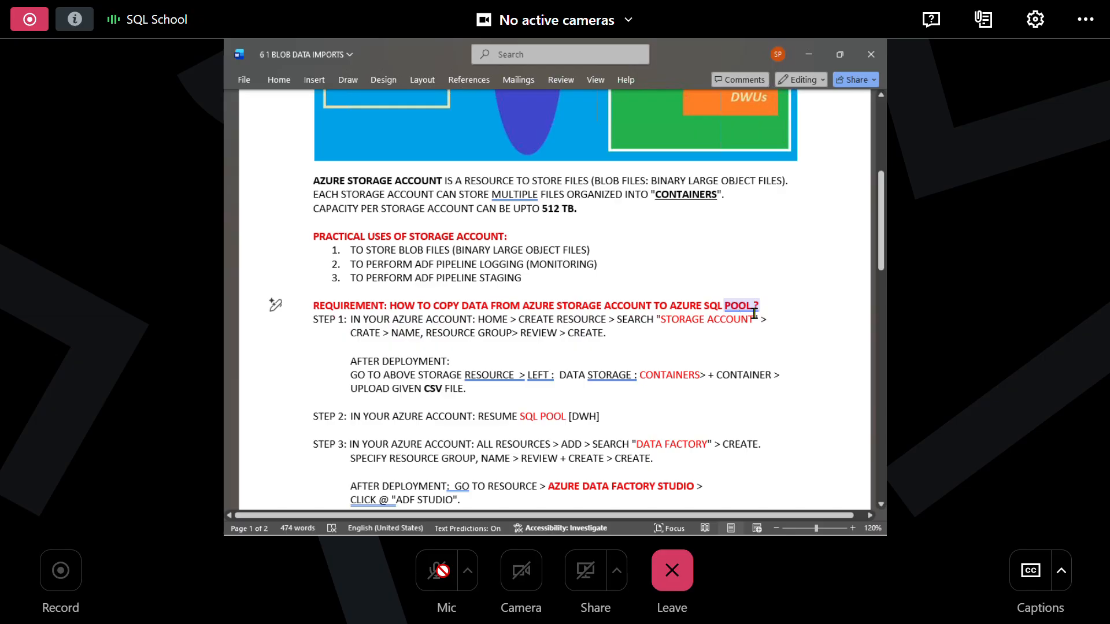
type("/  SQL DB")
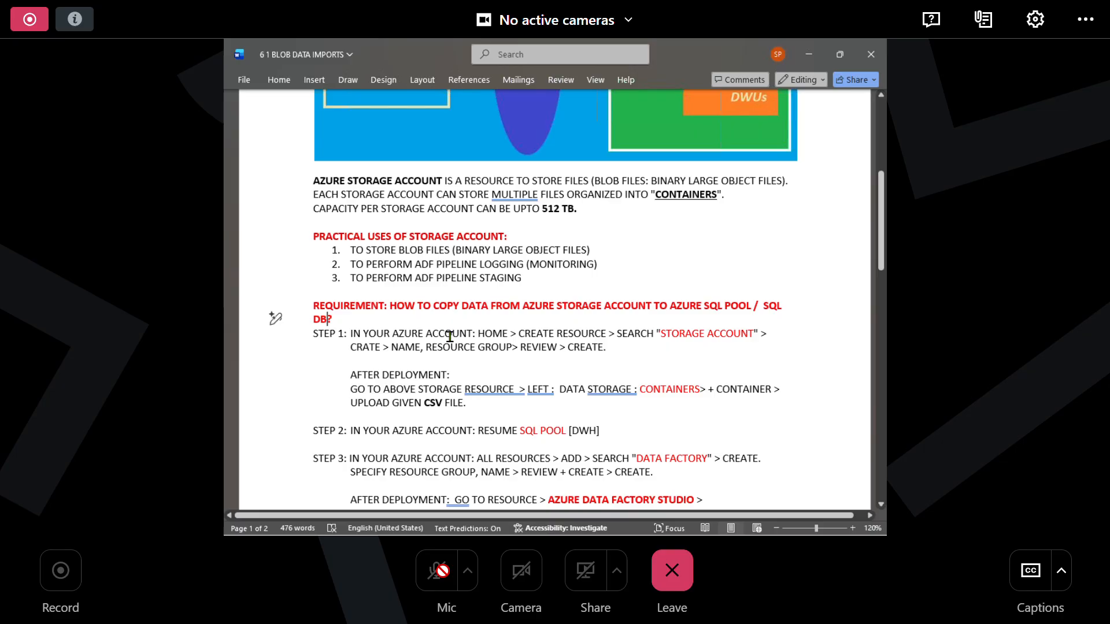
key("BackSpace")
type("atabase")
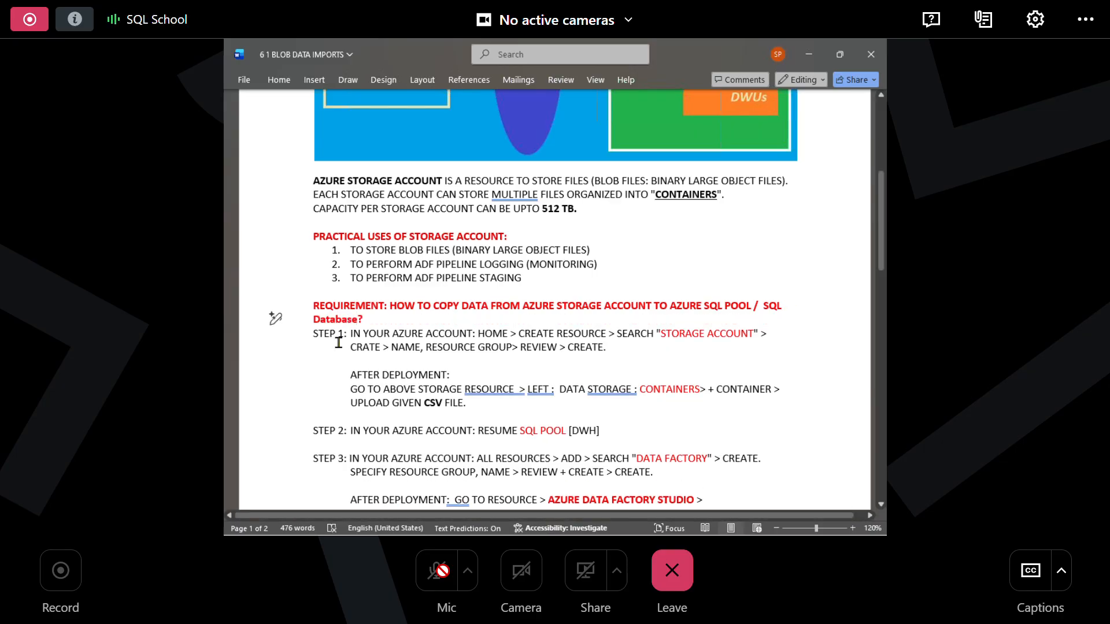
double_click(316, 319)
type("DATBASE")
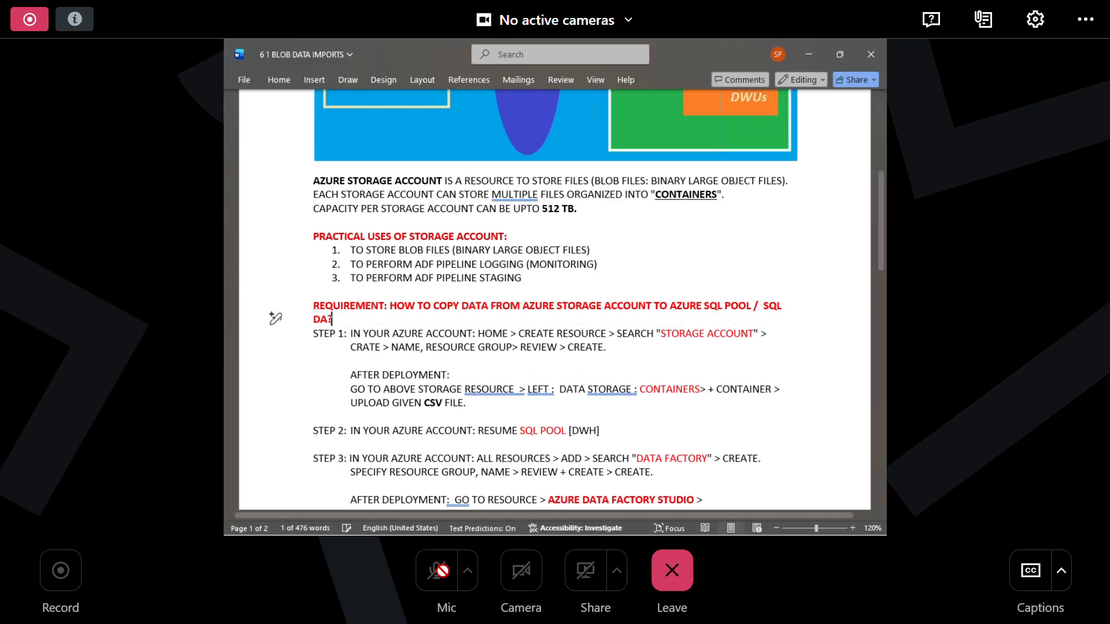
key("Left")
key("Left")
key("Left")
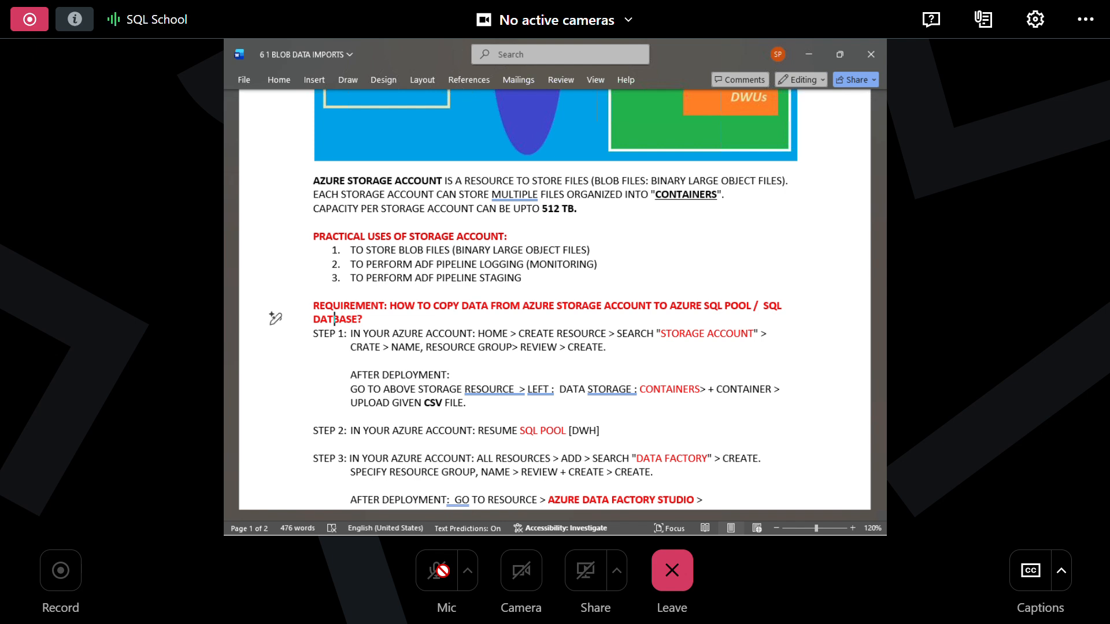
type("A")
key("ctrl+s")
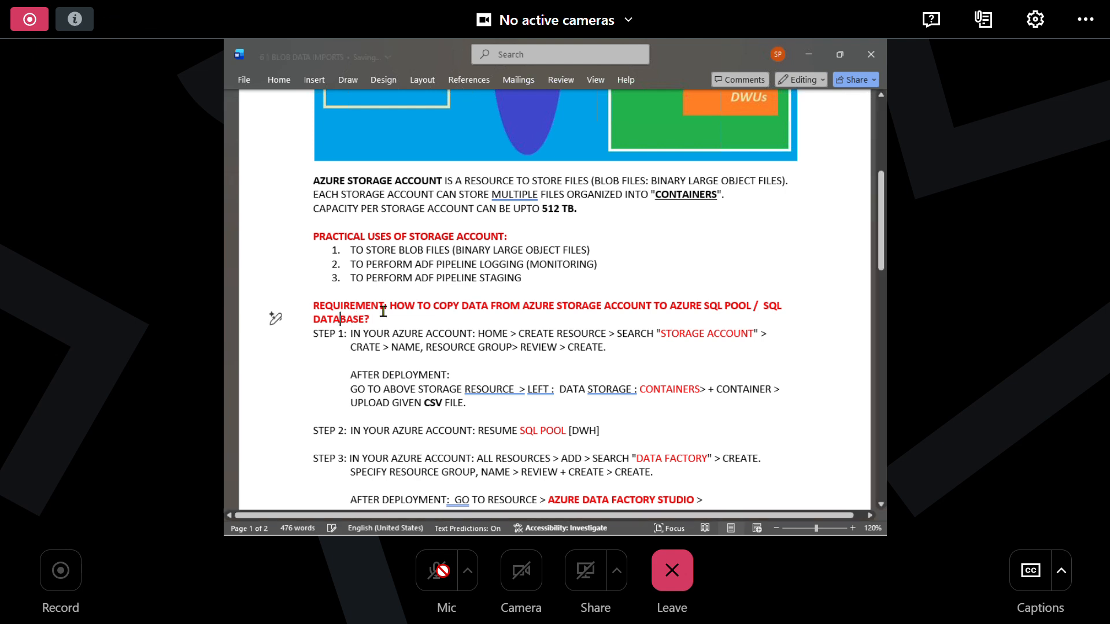
Read the STEP 1 instructions on creating a resource and searching for "STORAGE ACCOUNT", highlighting the text
scroll(433, 318, "down", 3)
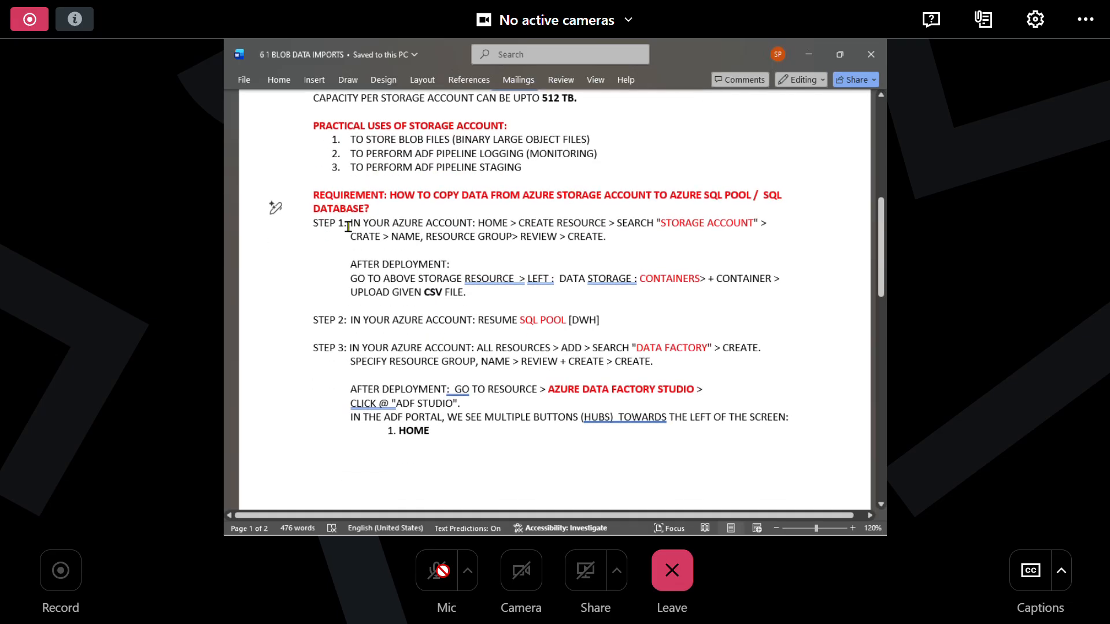
left_click_drag(347, 223, 589, 222)
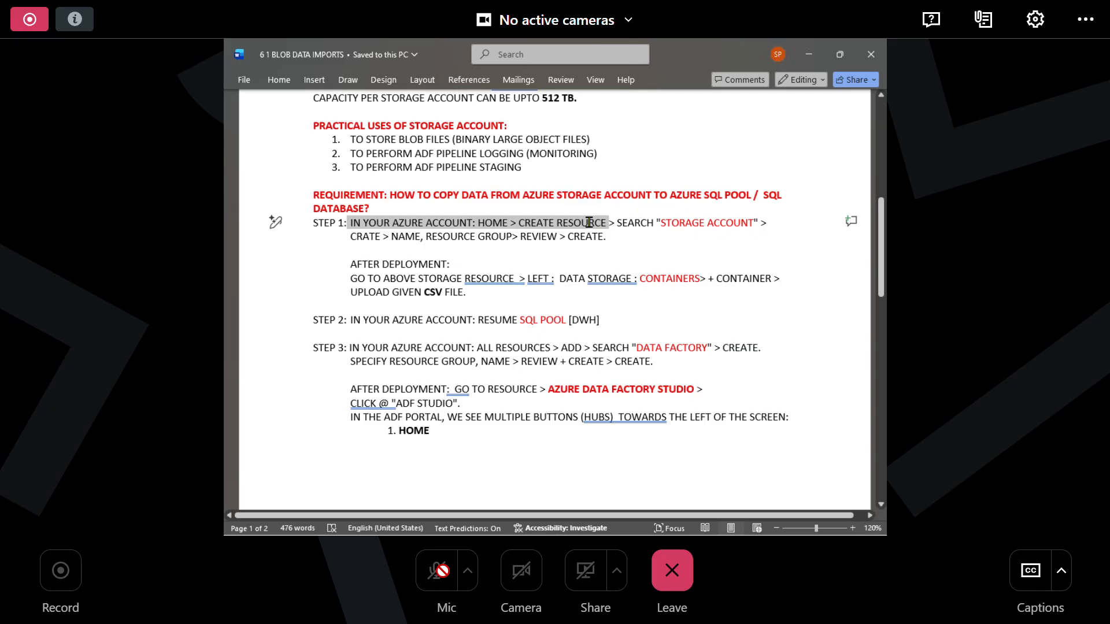
left_click_drag(589, 222, 753, 222)
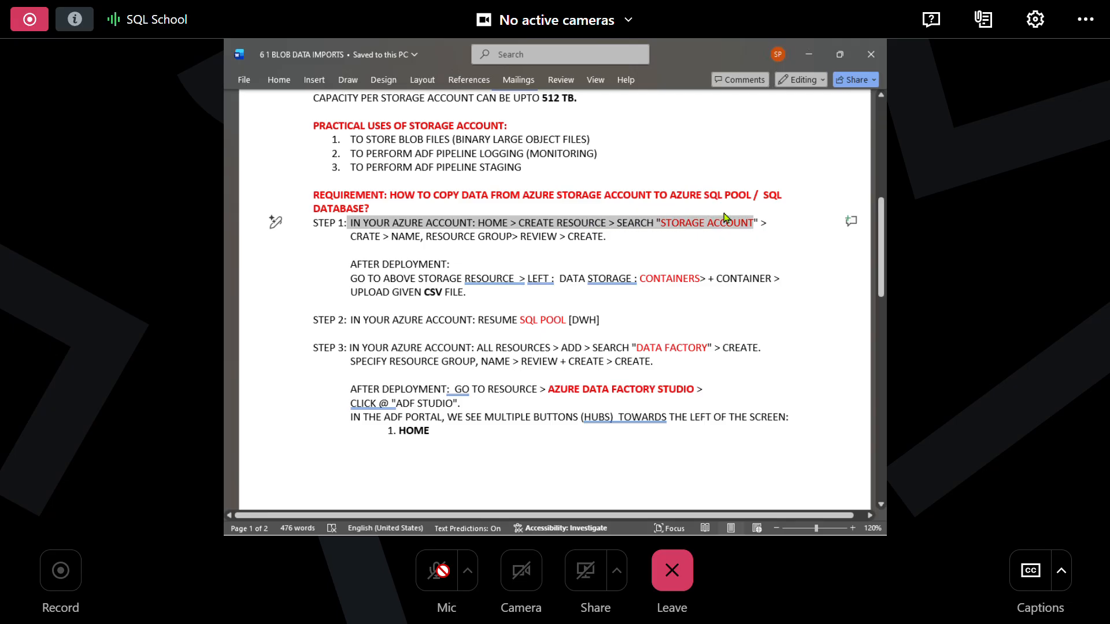
left_click(548, 252)
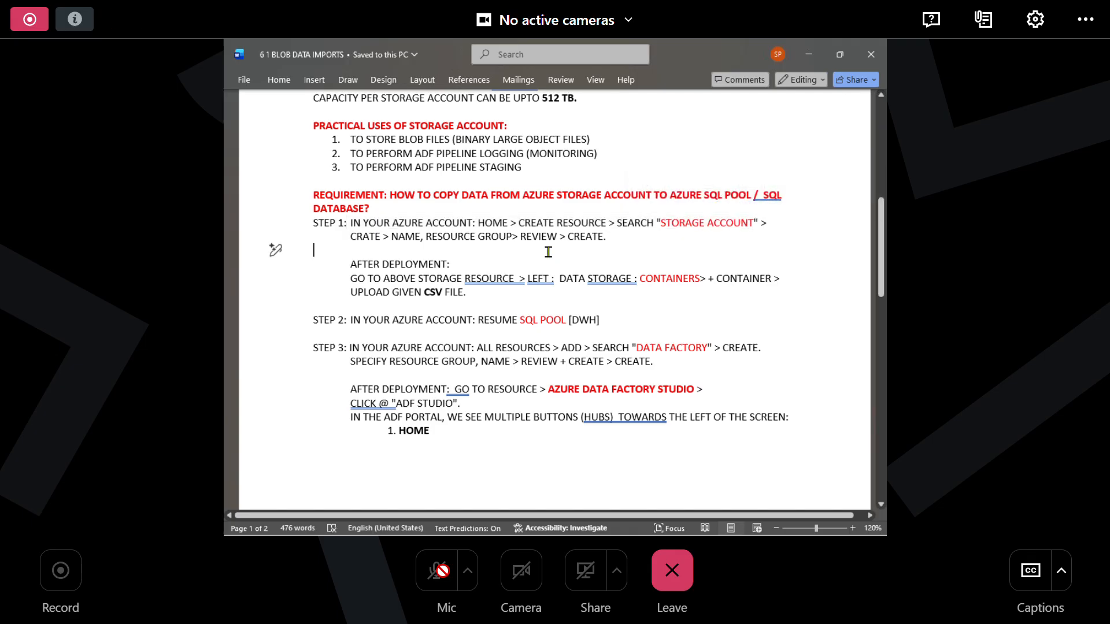
left_click(880, 158)
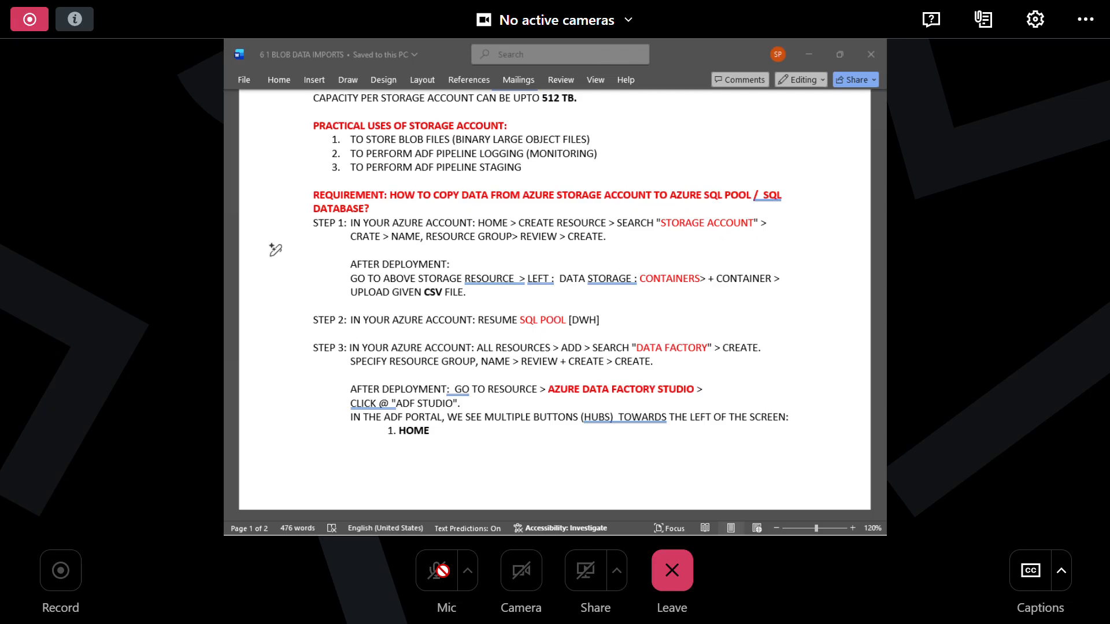
Switch to the Azure portal in the browser and open the resource creation page from the portal home
key("alt+Tab")
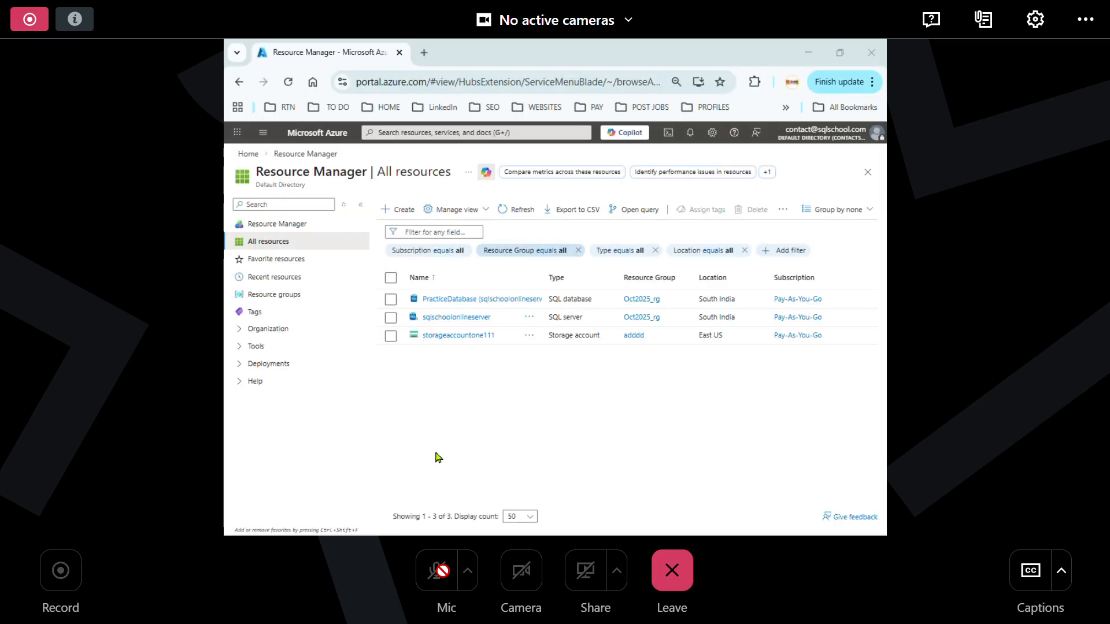
left_click(248, 154)
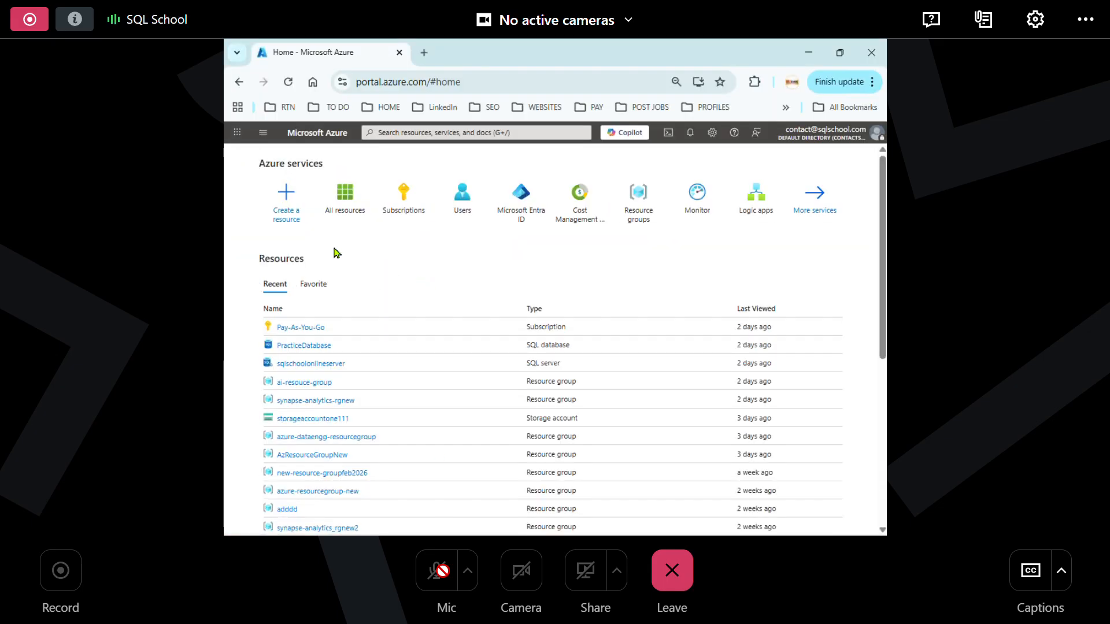
key("ctrl")
key("ctrl")
key("ctrl")
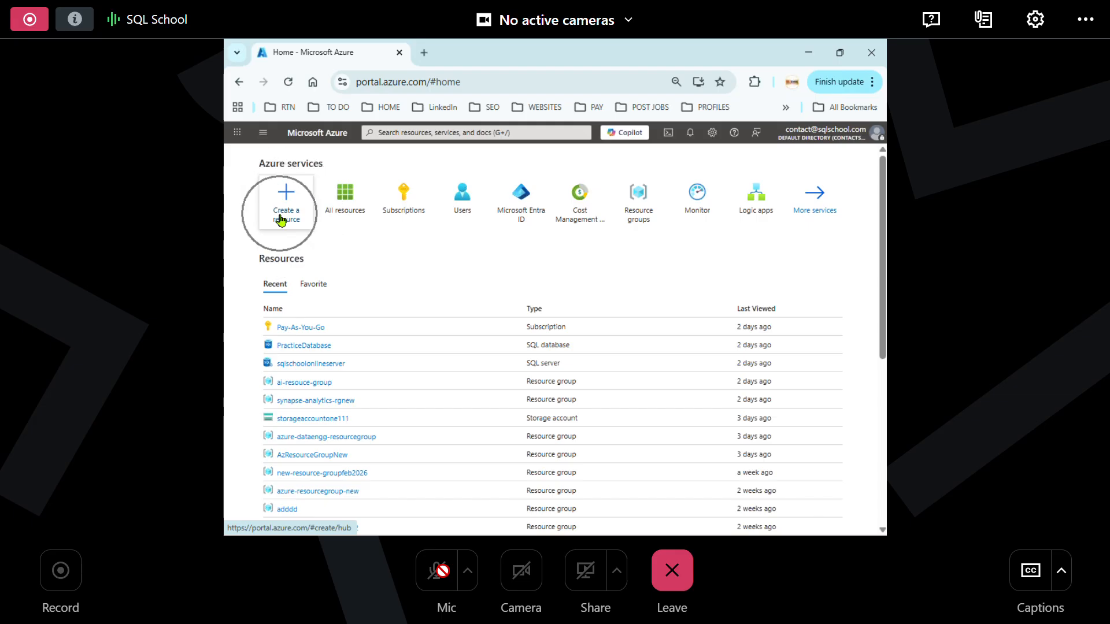
left_click(281, 219)
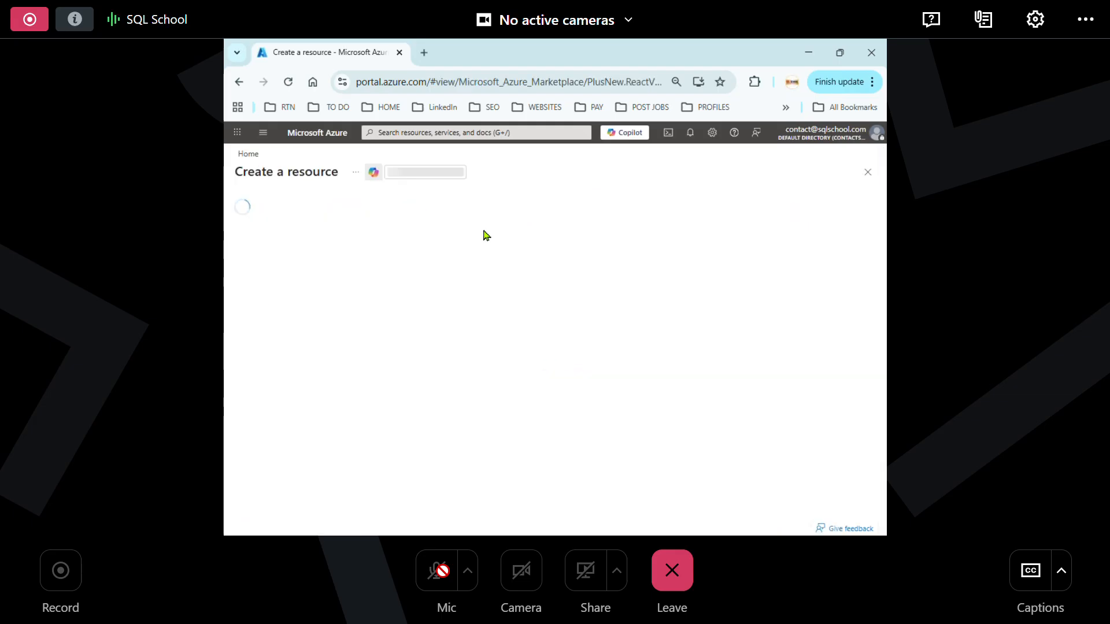
Search the marketplace for "storage account" and dismiss the private offers notice
left_click(480, 211)
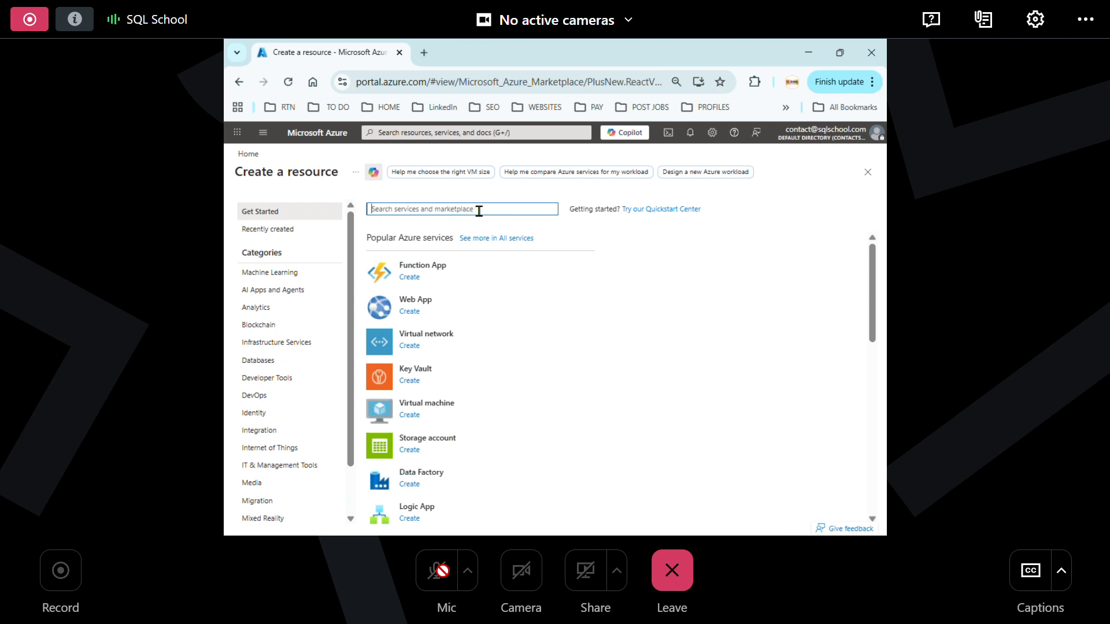
type("storage acco")
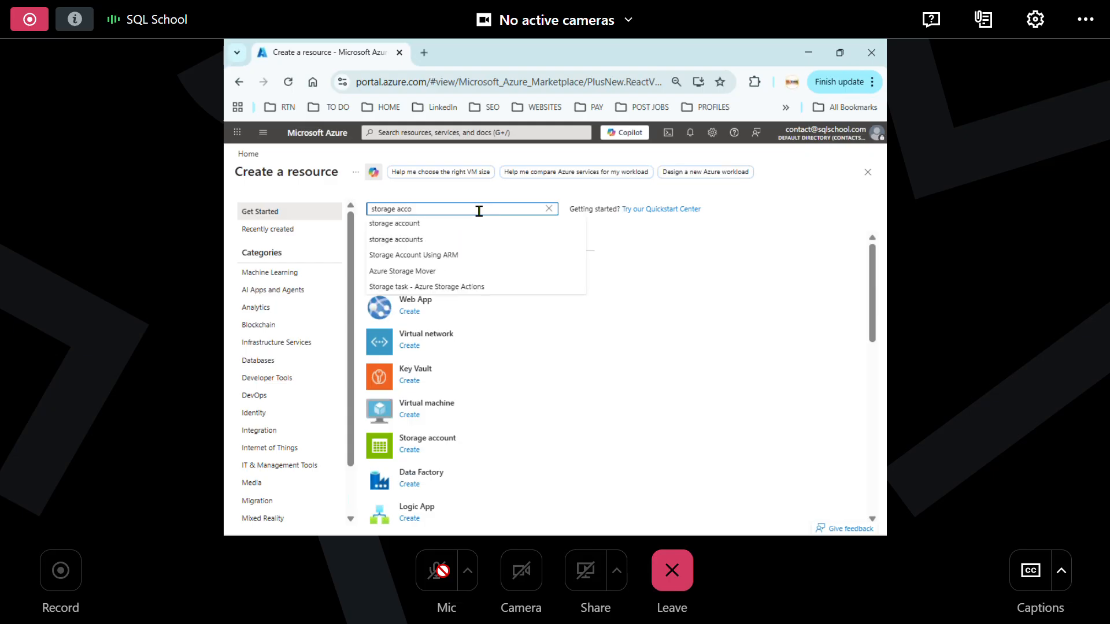
left_click(412, 223)
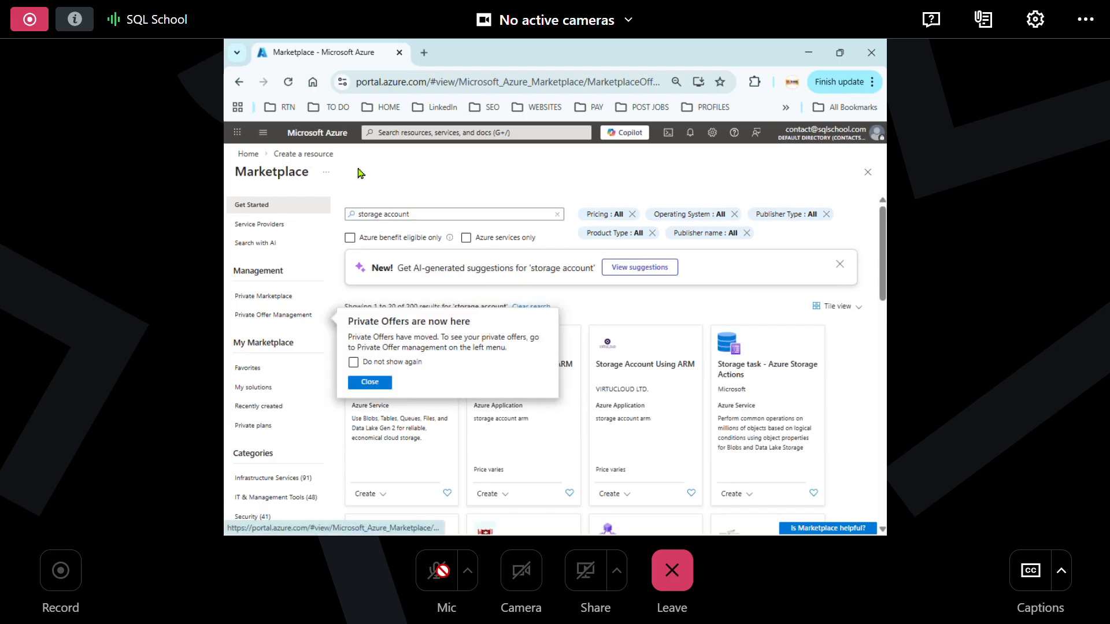
left_click(370, 382)
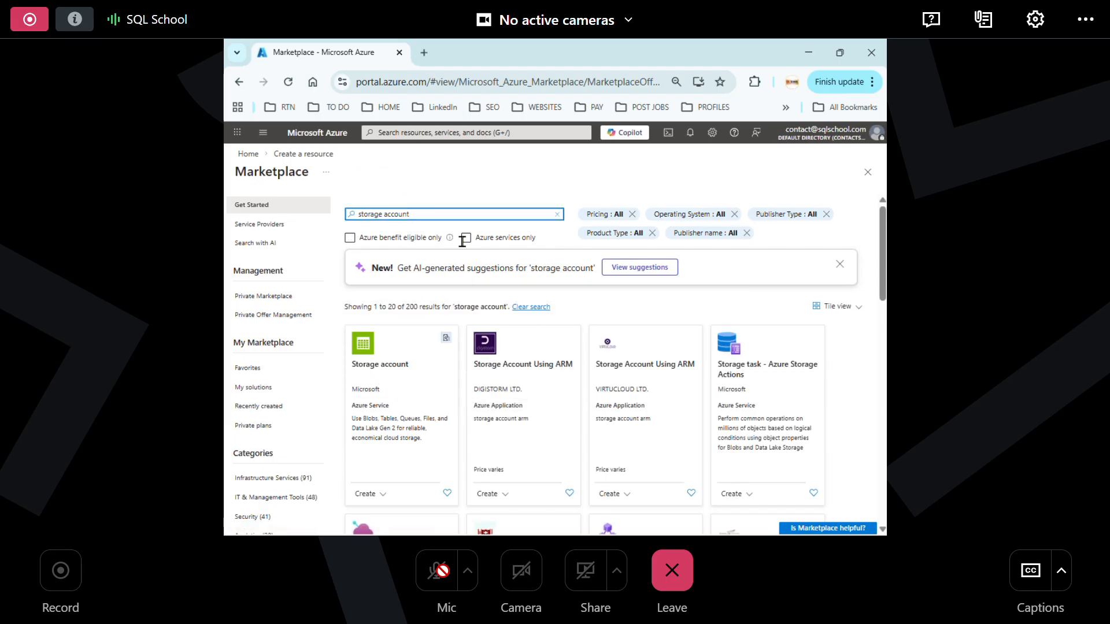
Open Microsoft's Storage account offering and start creating it under the Pay-As-You-Go subscription with the Storage account plan
left_click(397, 373)
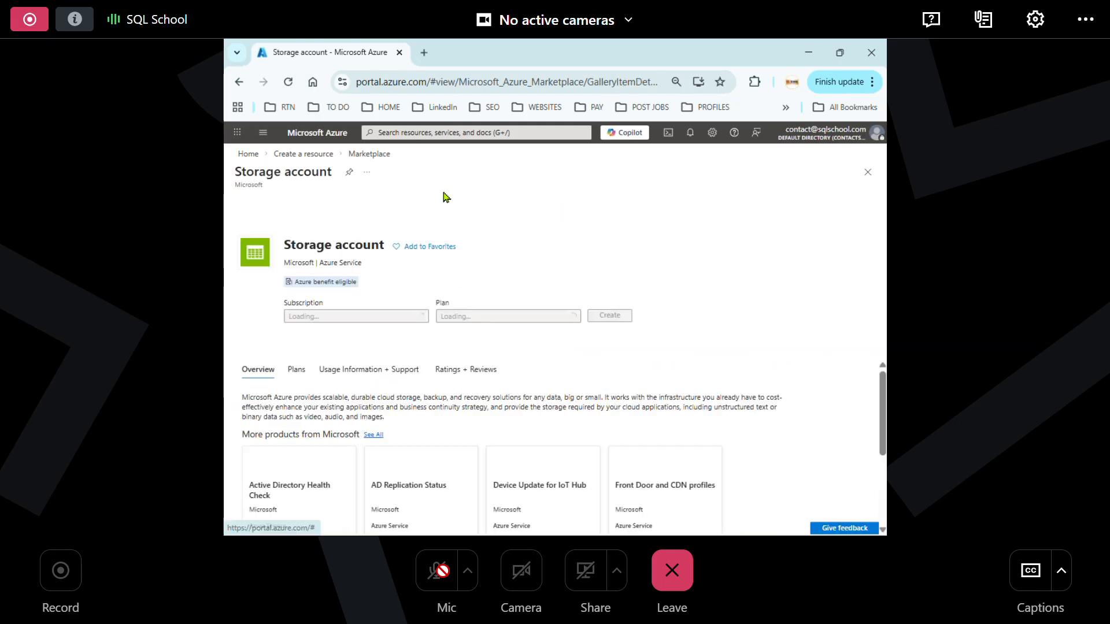
key("ctrl")
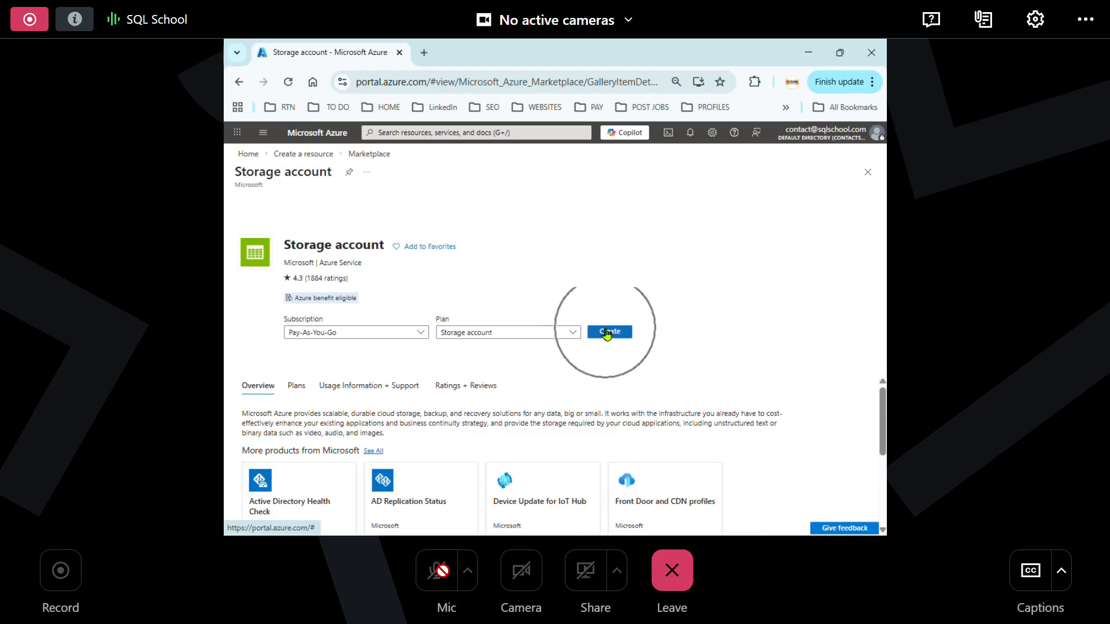
key("ctrl")
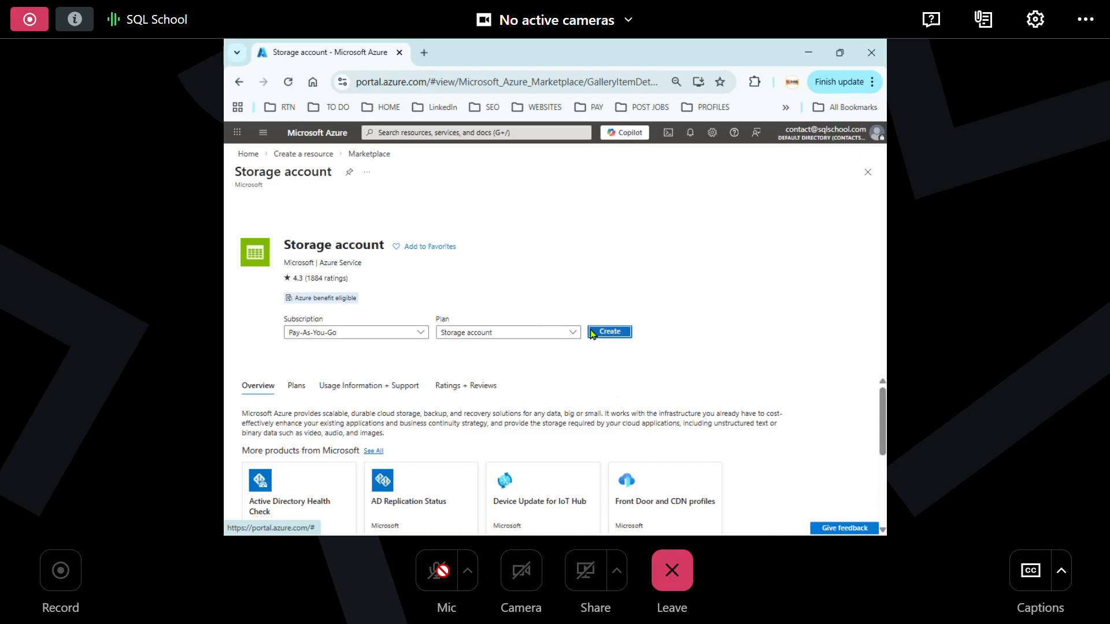
left_click(595, 335)
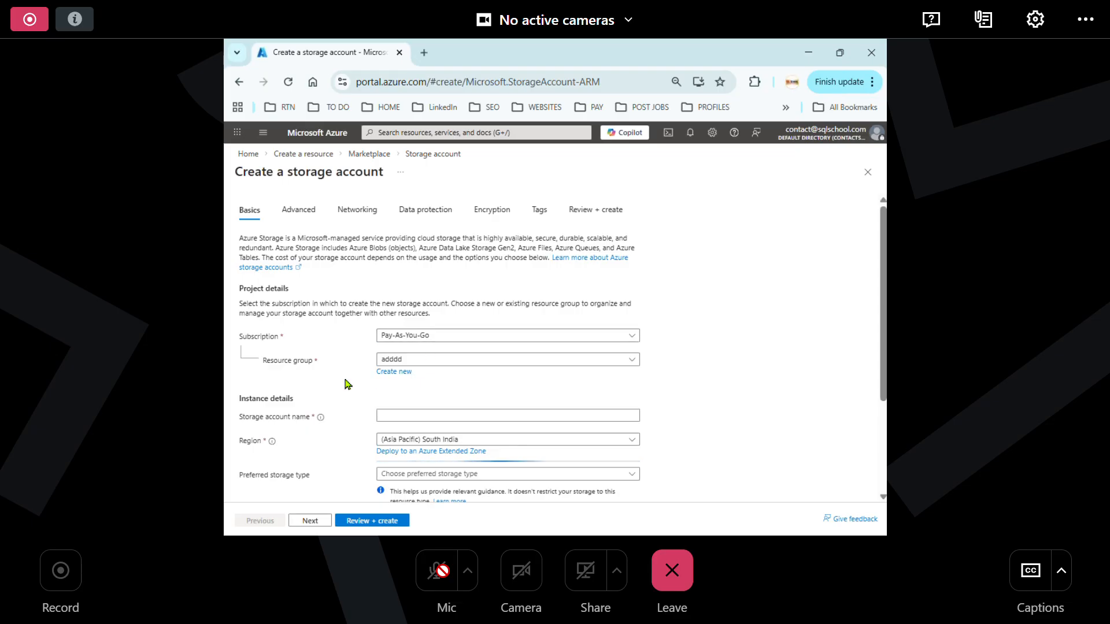
Look over the basic settings of the new storage account and set its resource group to adf-etl-rg
scroll(333, 382, "down", 2)
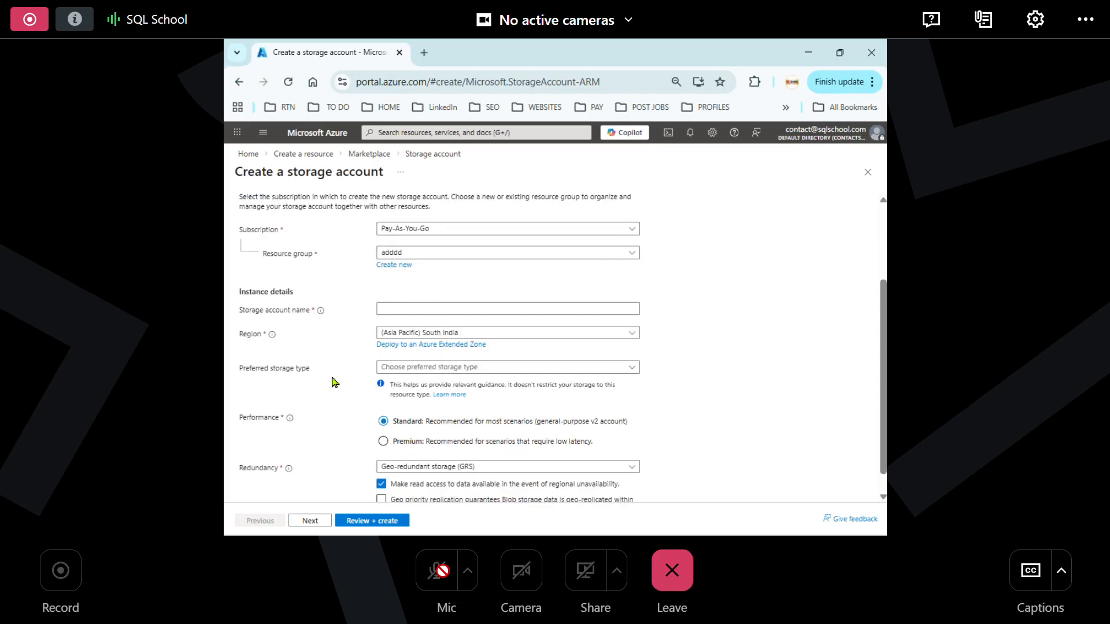
scroll(309, 292, "up", 1)
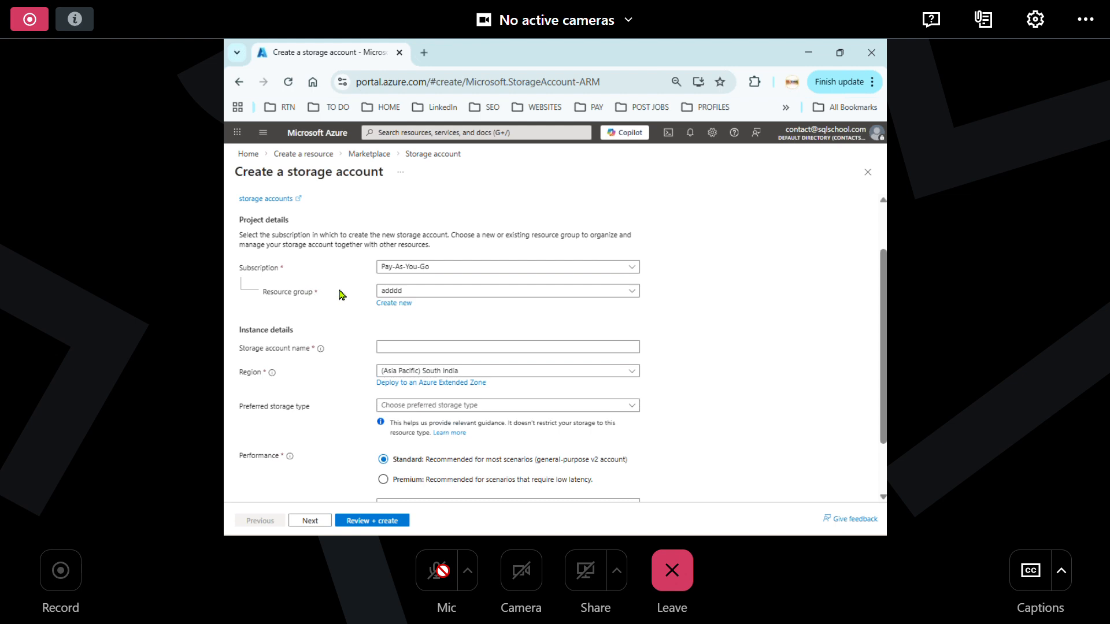
left_click_drag(240, 271, 277, 272)
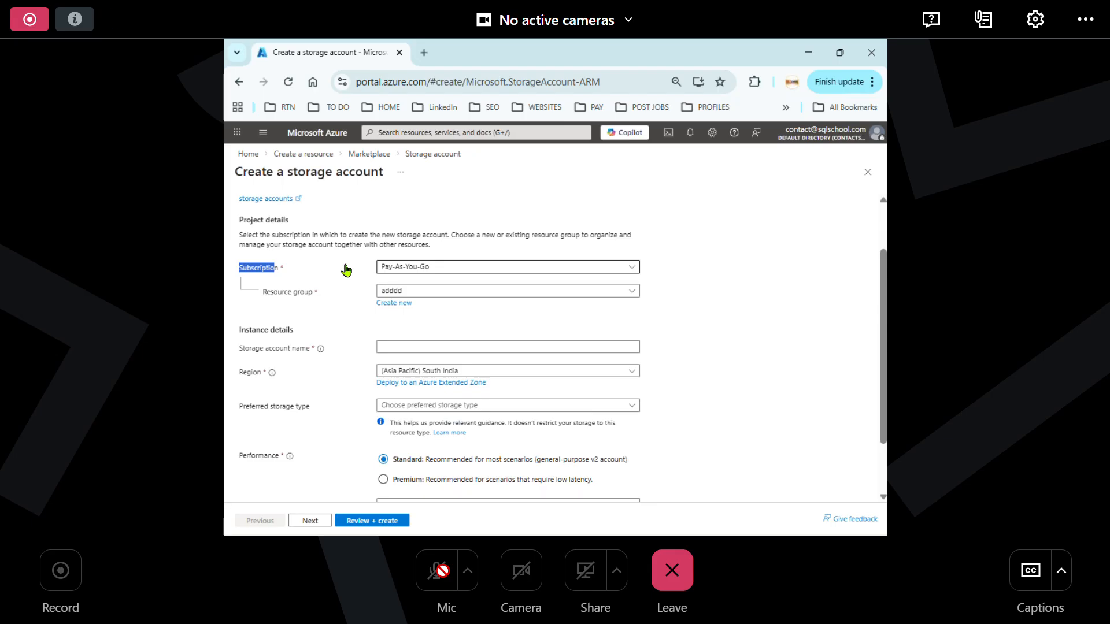
left_click(411, 296)
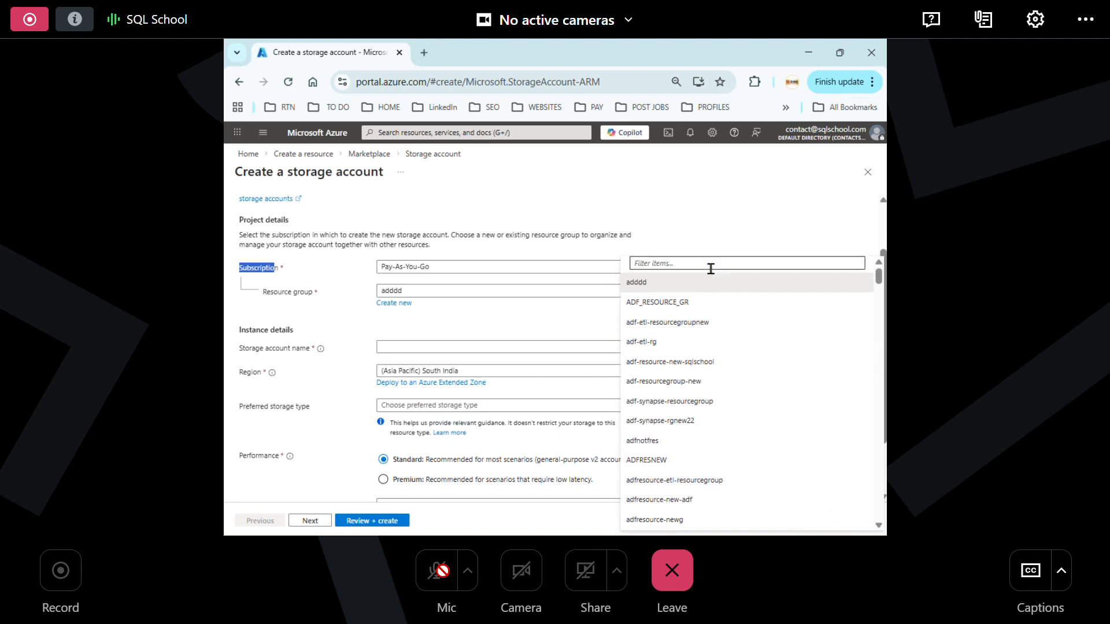
left_click(650, 342)
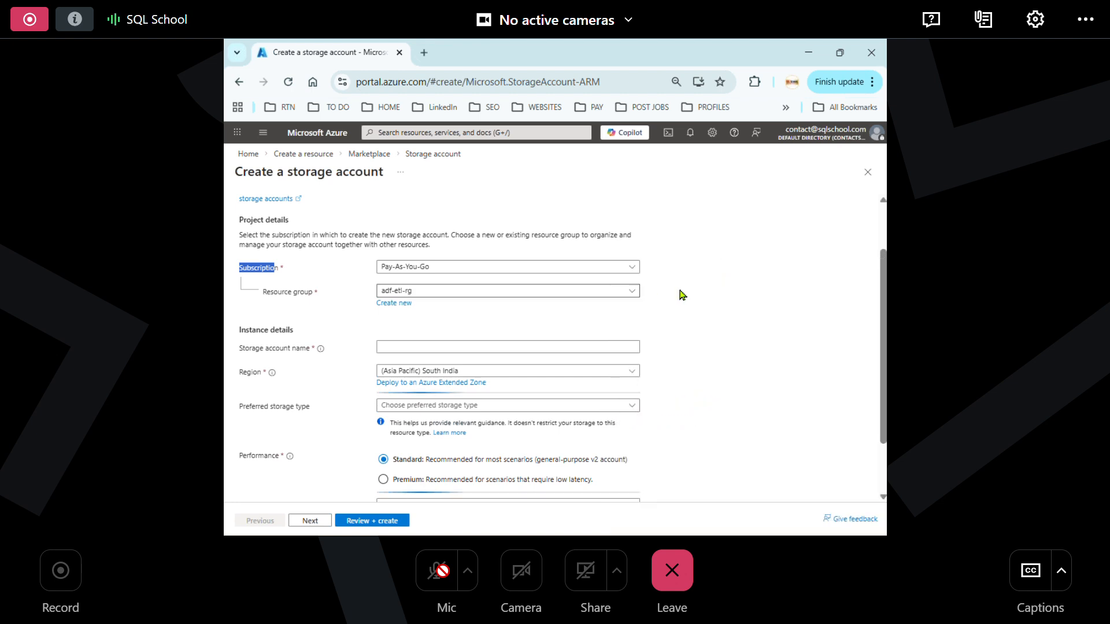
Name the storage account "sqlschoolstraccount" and proceed to the review of its configuration
left_click(424, 348)
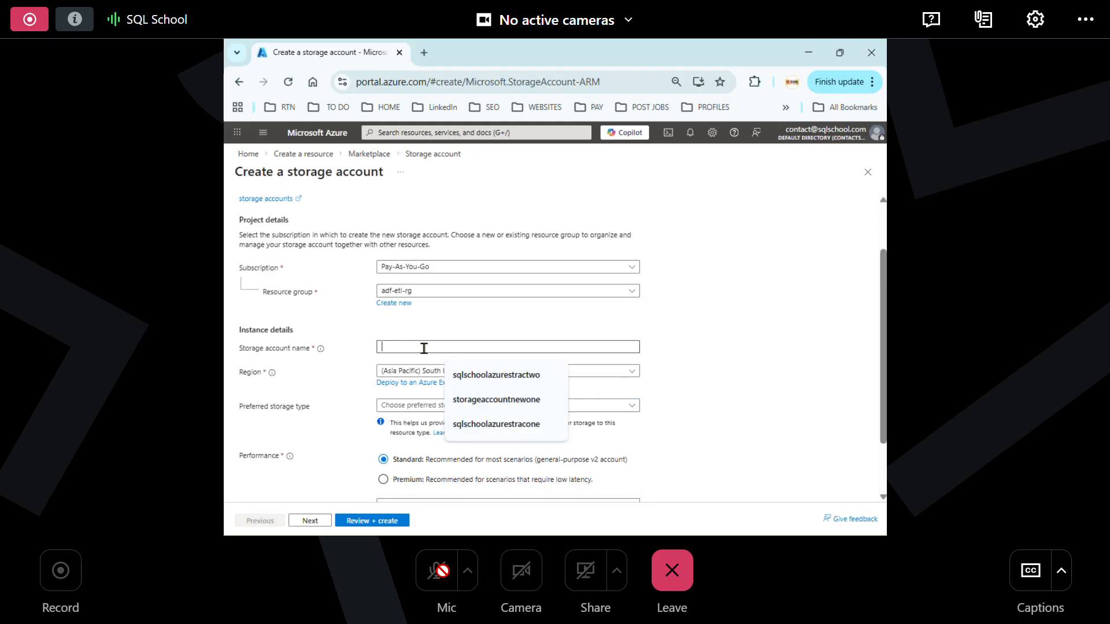
type("sqlschool")
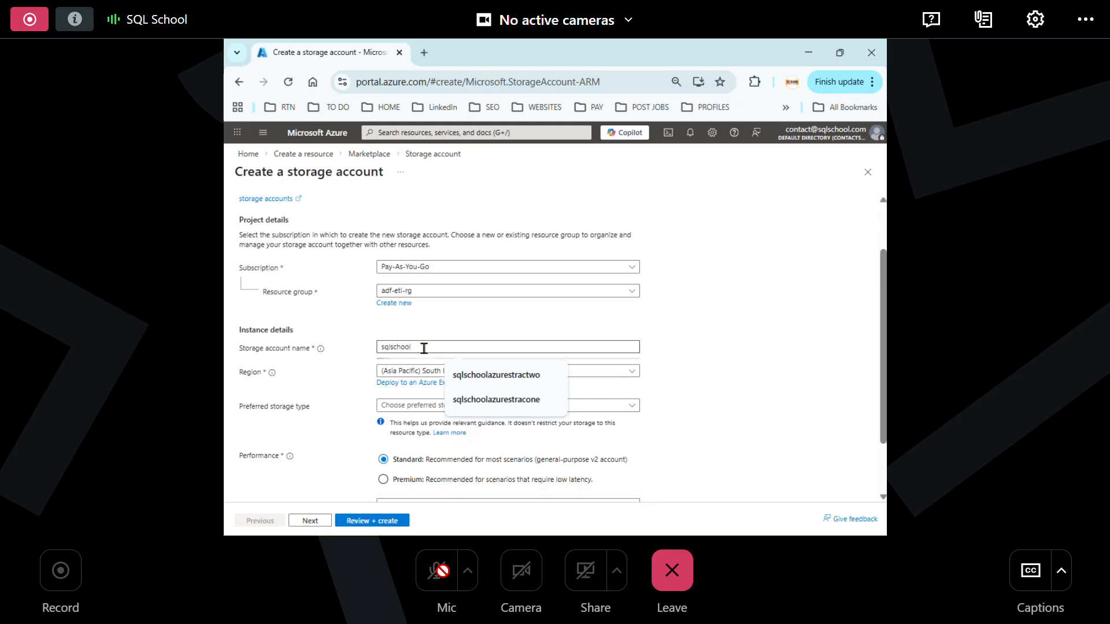
type("stractcount")
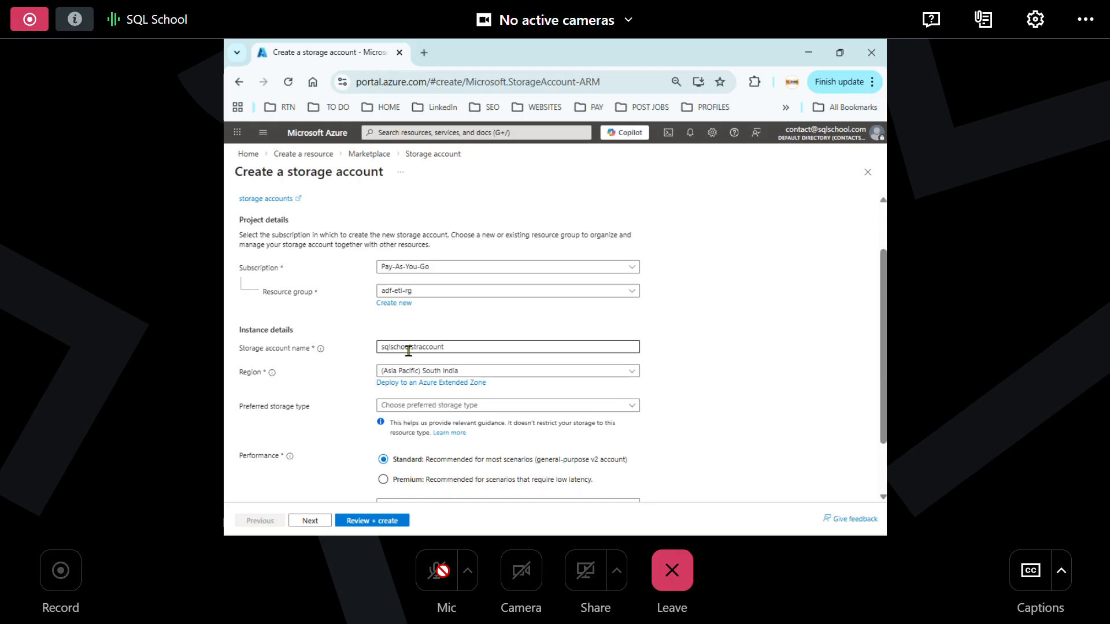
left_click(374, 521)
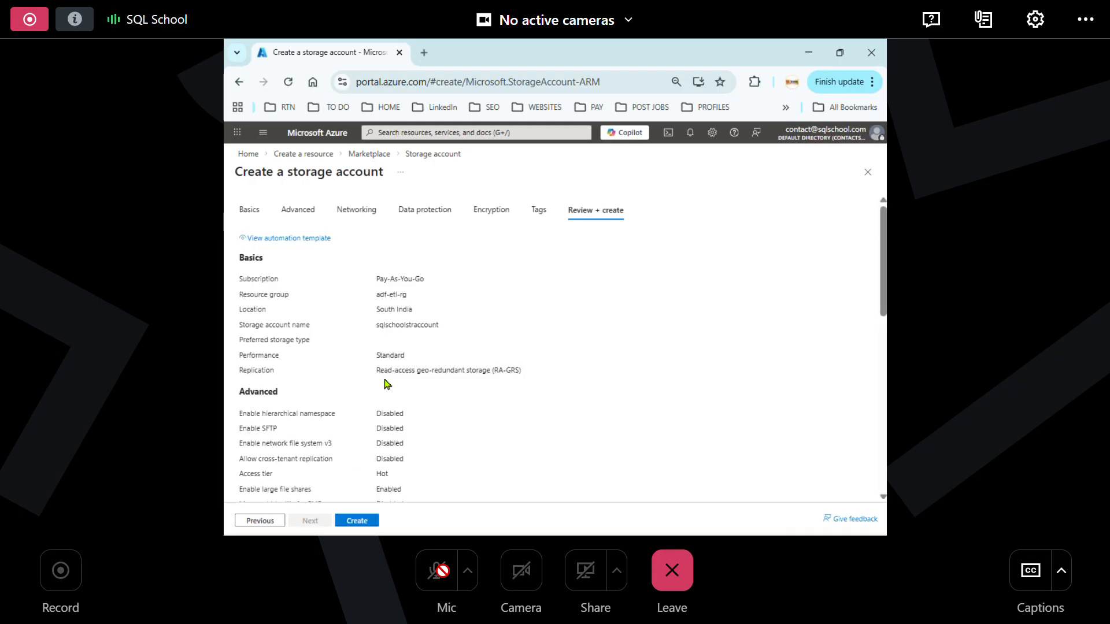
Create the reviewed storage account and open the new resource once its deployment finishes
left_click(356, 519)
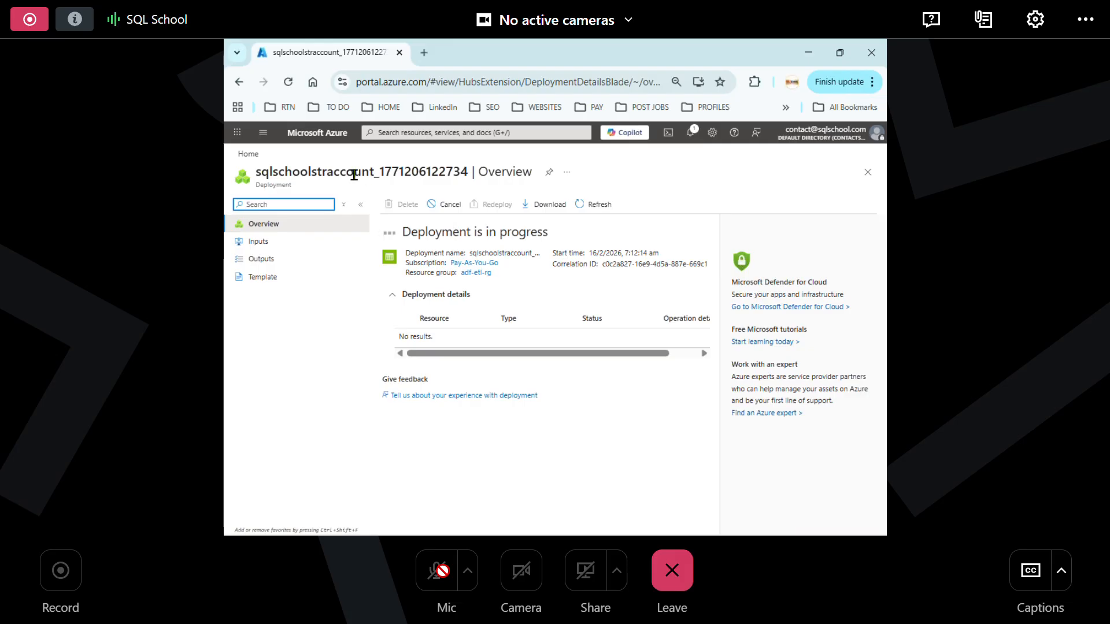
double_click(353, 174)
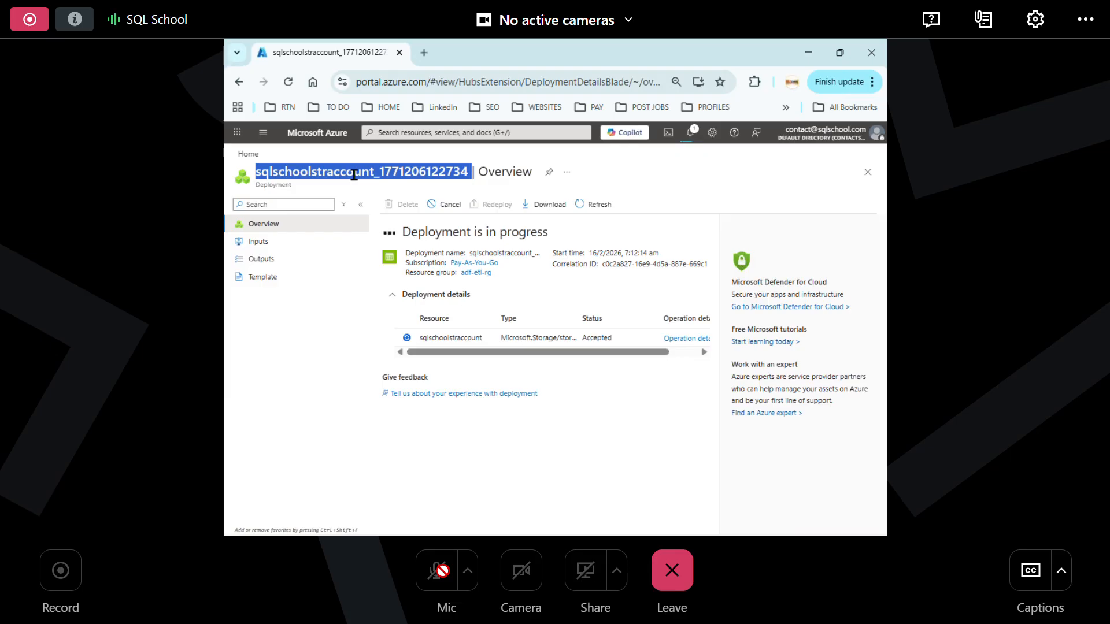
double_click(354, 174)
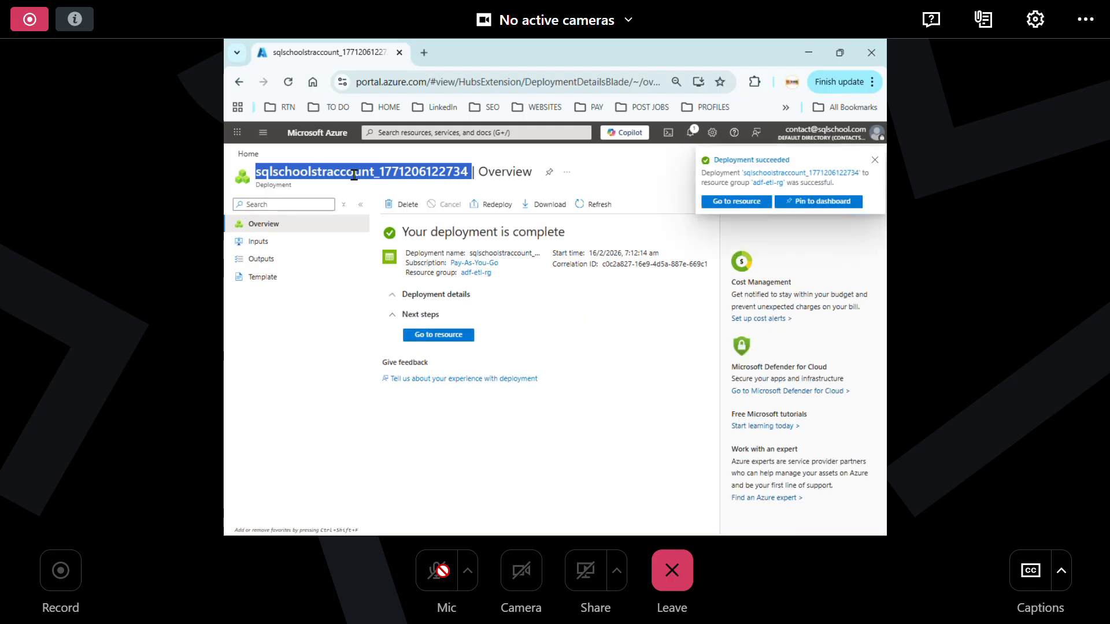
left_click(438, 337)
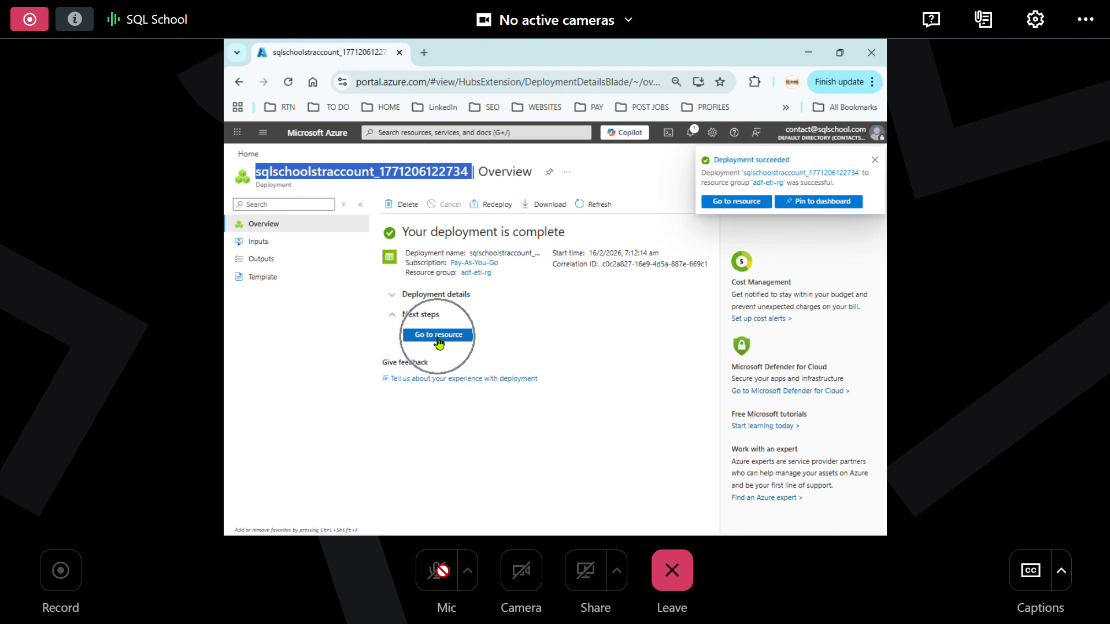
left_click(439, 341)
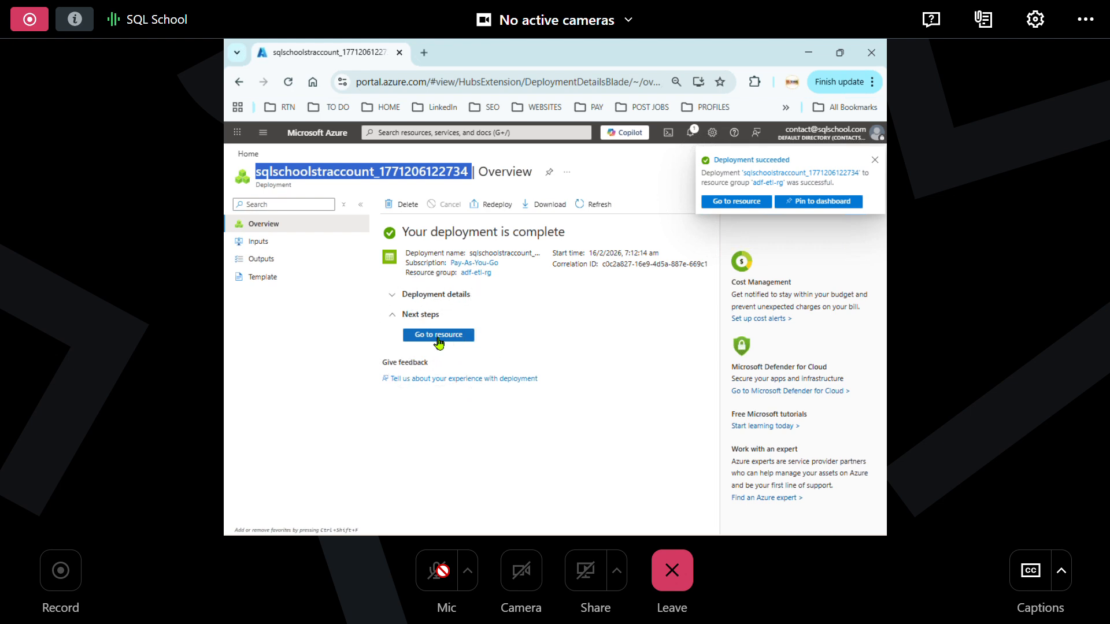
left_click(440, 341)
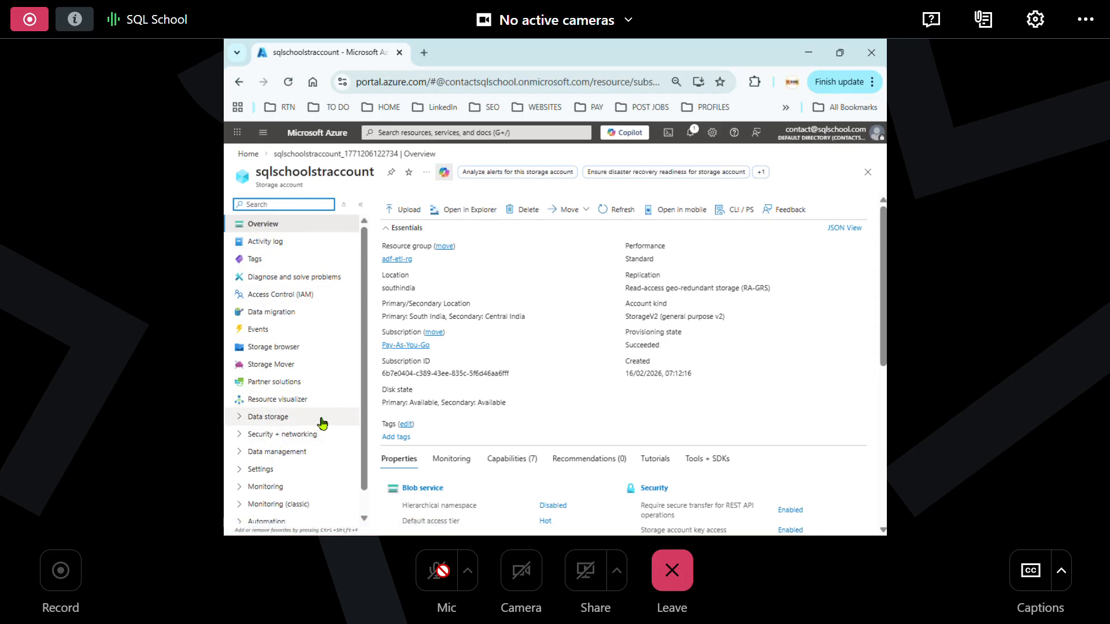
Open the list of containers under the storage account's data storage section
left_click(274, 454)
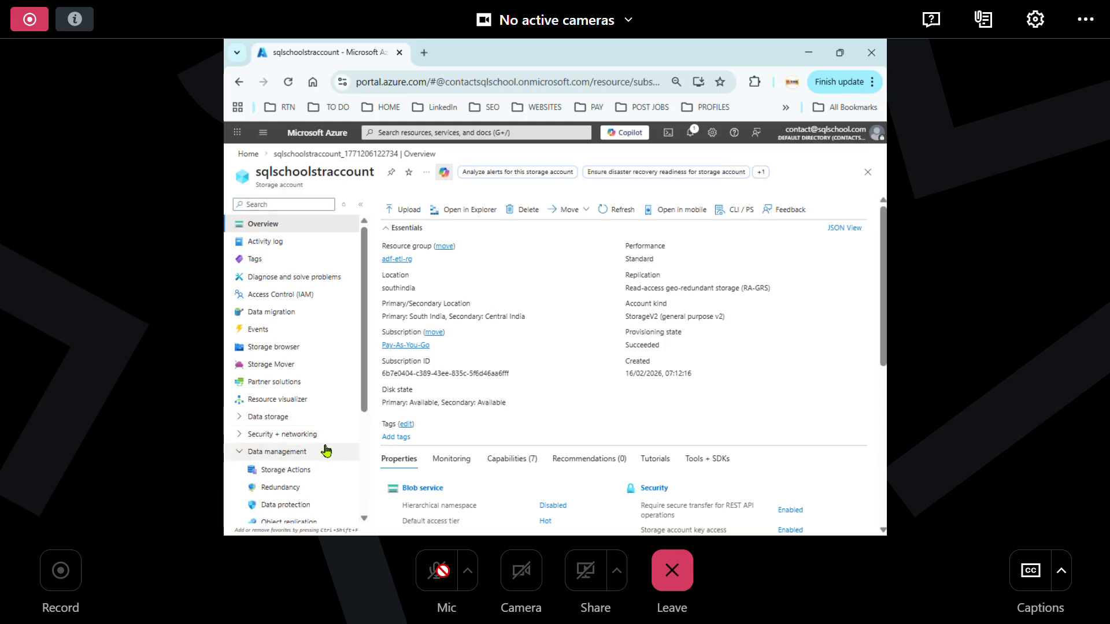
left_click(280, 453)
left_click(290, 419)
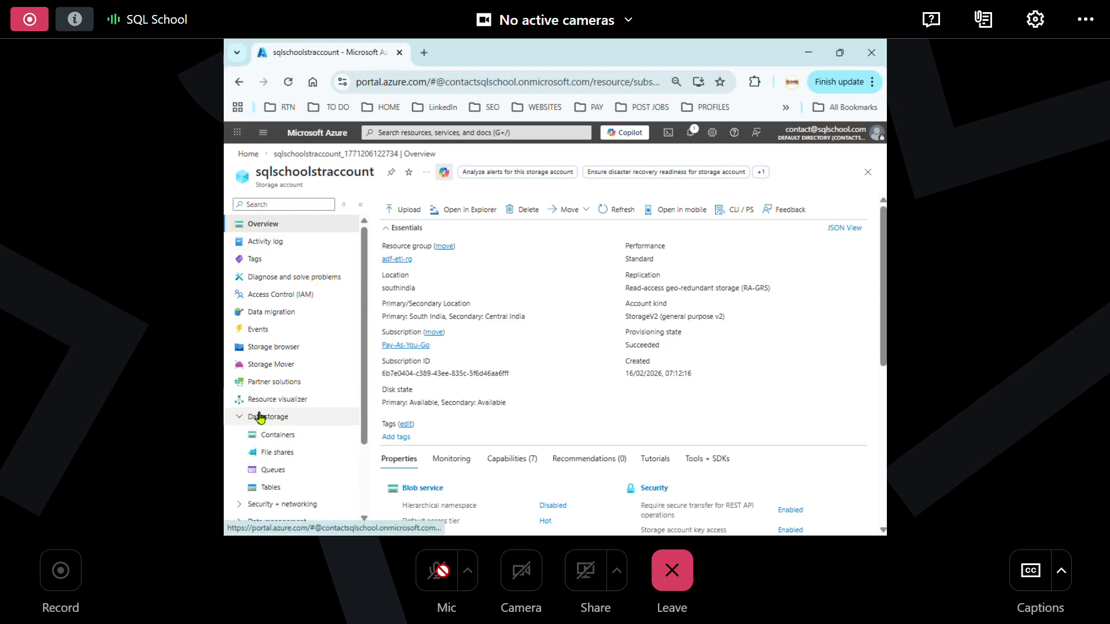
key("ctrl")
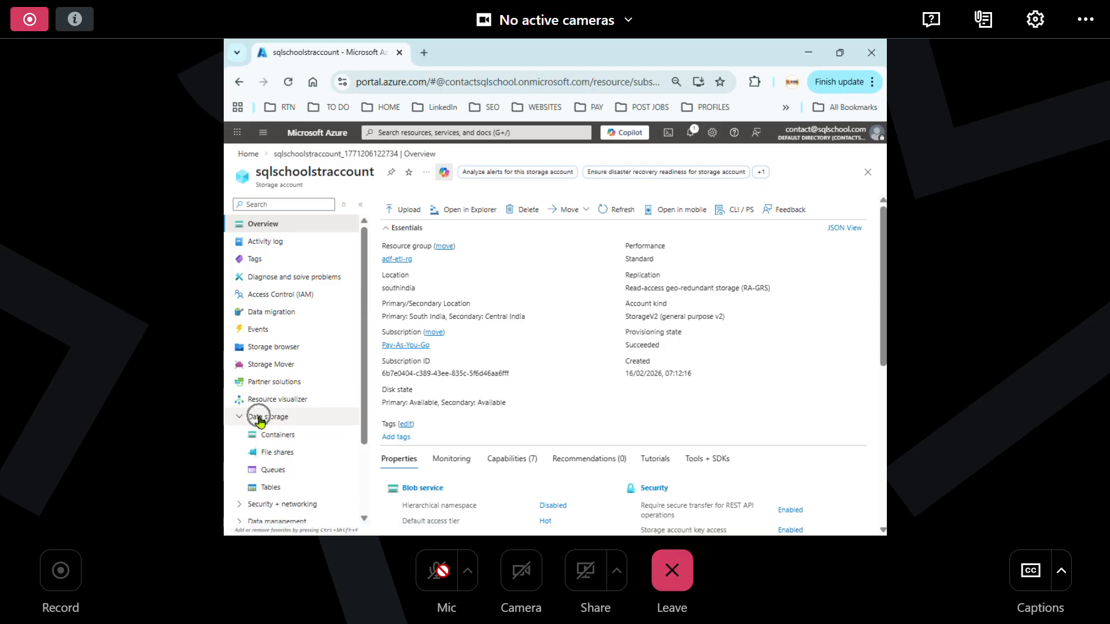
left_click(283, 445)
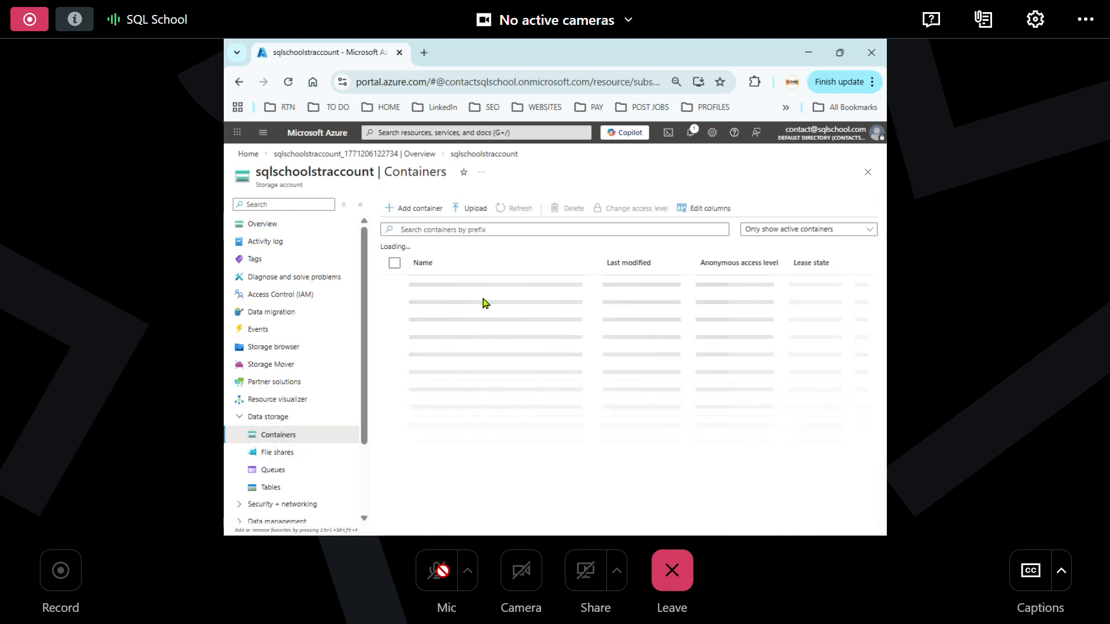
Add a new container named "blobcontainer" to the storage account
left_click(416, 217)
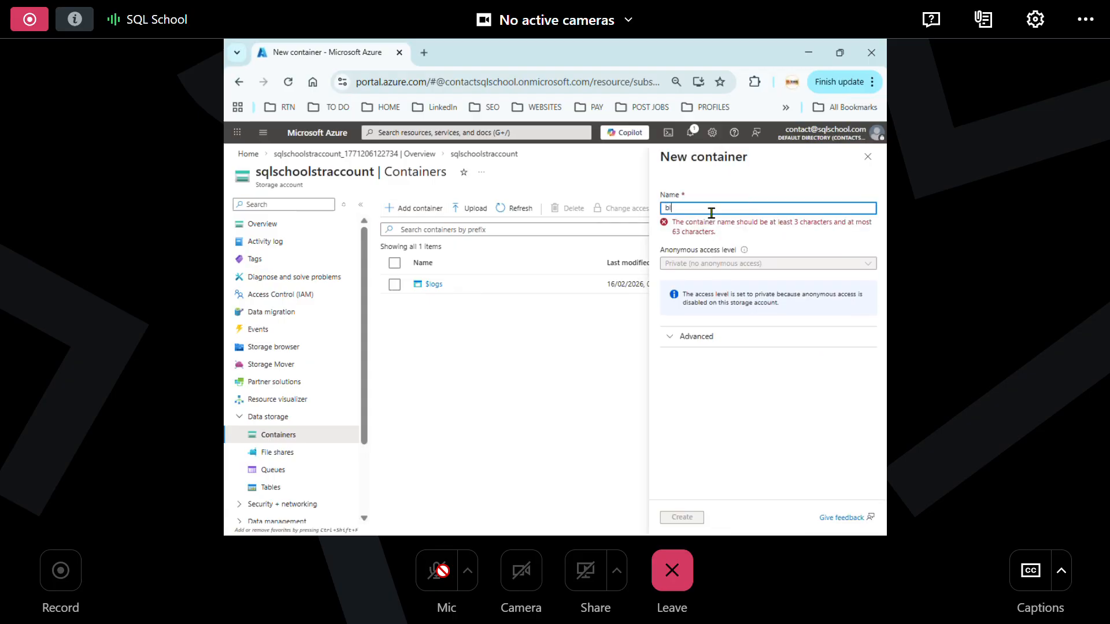
type("bcontainer")
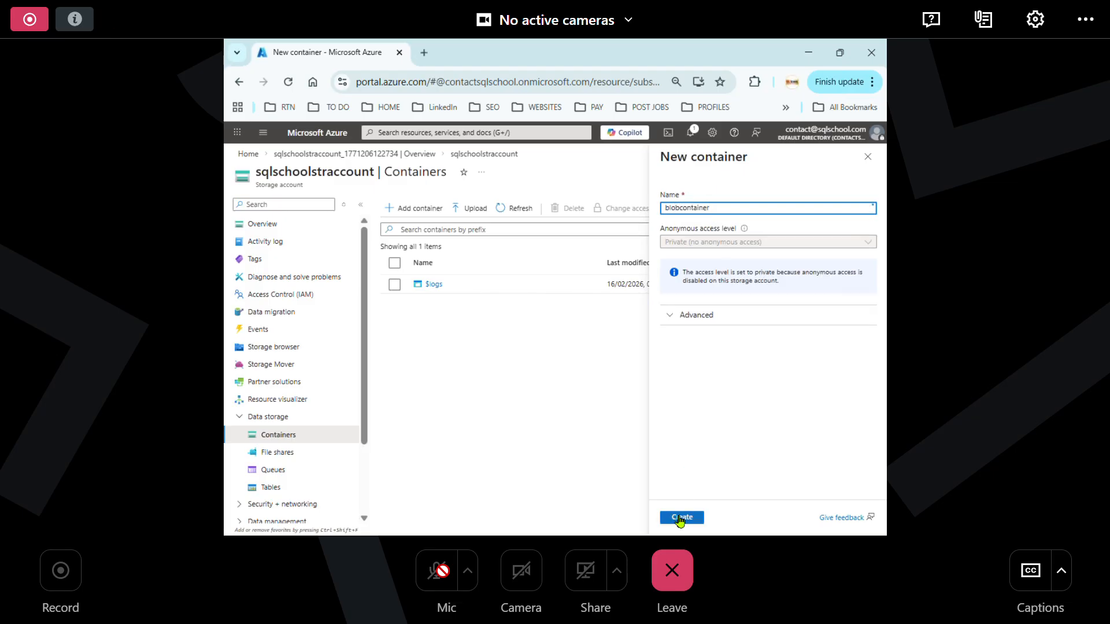
left_click(681, 518)
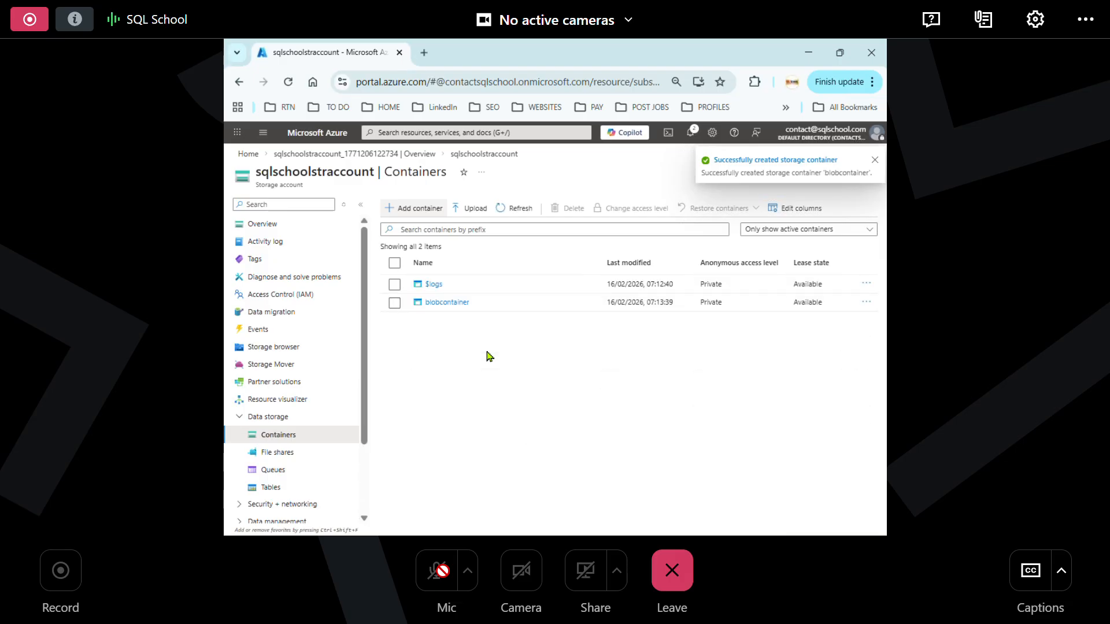
Upload the SalesData CSV file dated 12-06-2024 from New Volume (D:) into blobcontainer
left_click(449, 305)
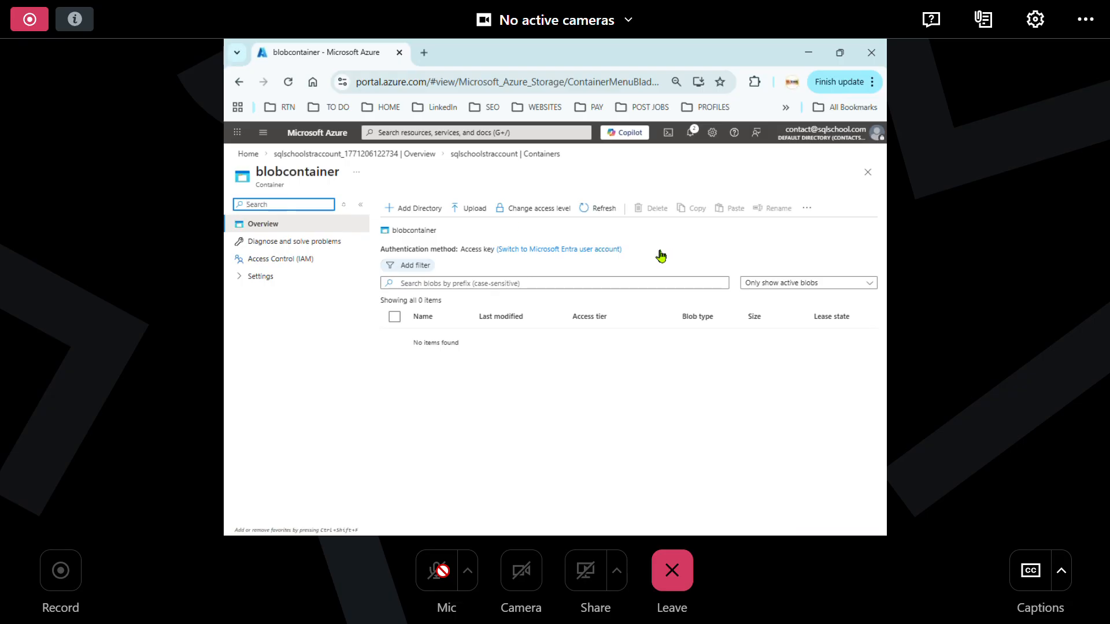
left_click(479, 208)
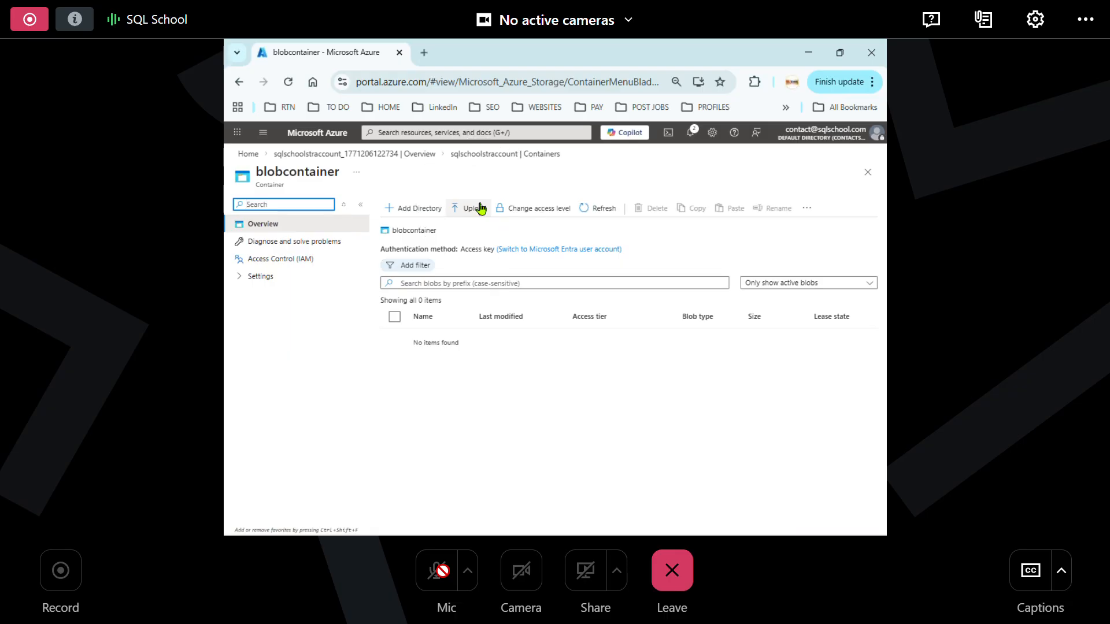
left_click(479, 207)
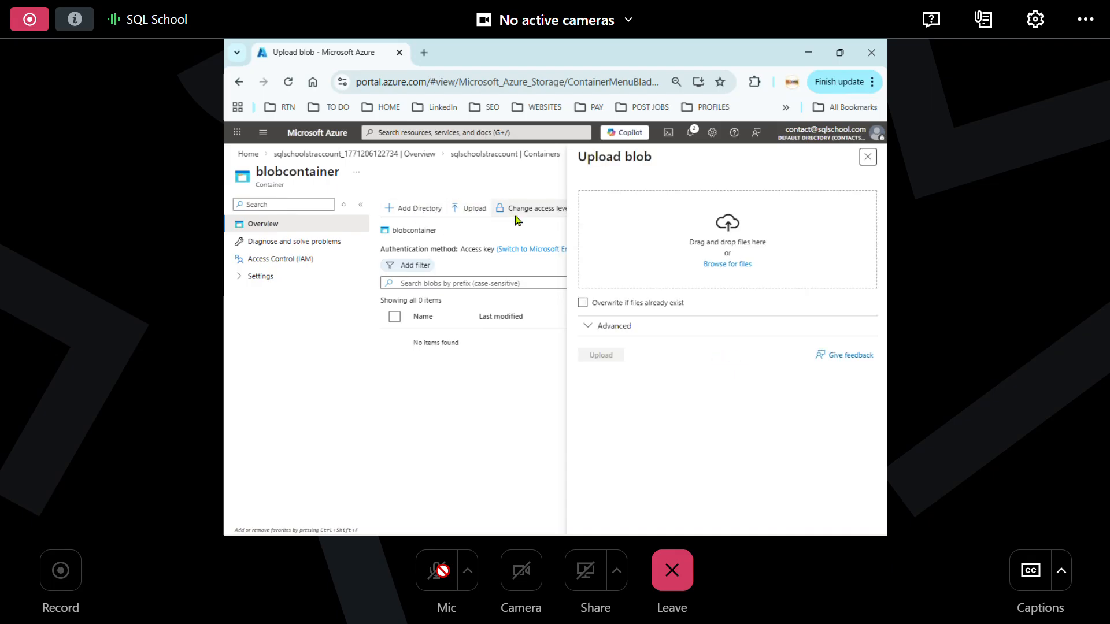
left_click(720, 267)
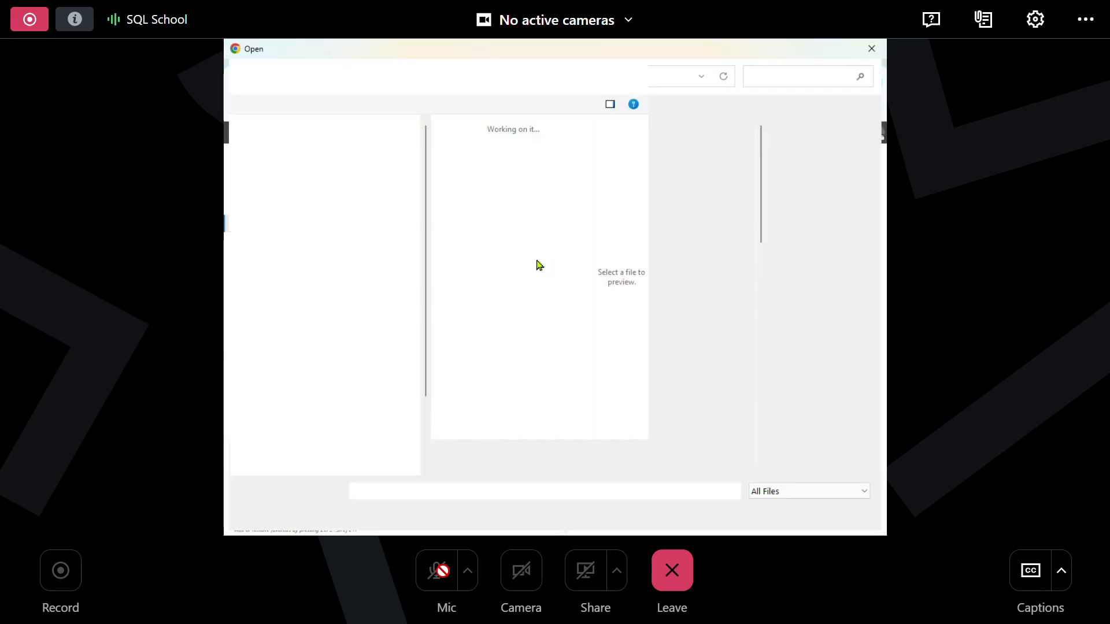
scroll(327, 393, "down", 2)
left_click(318, 374)
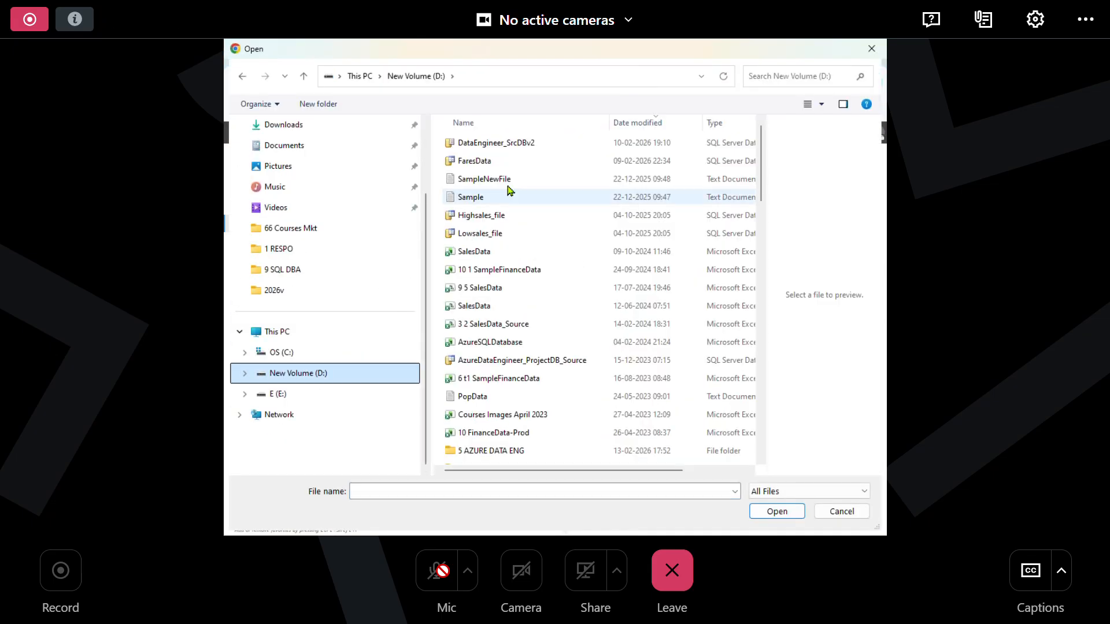
left_click(489, 309)
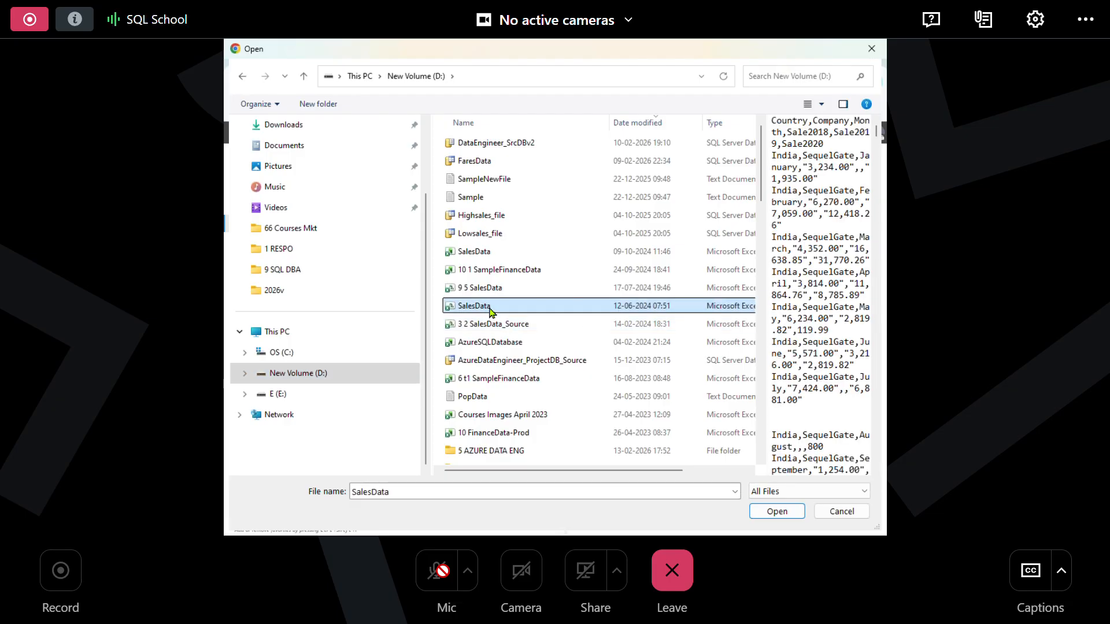
left_click(777, 511)
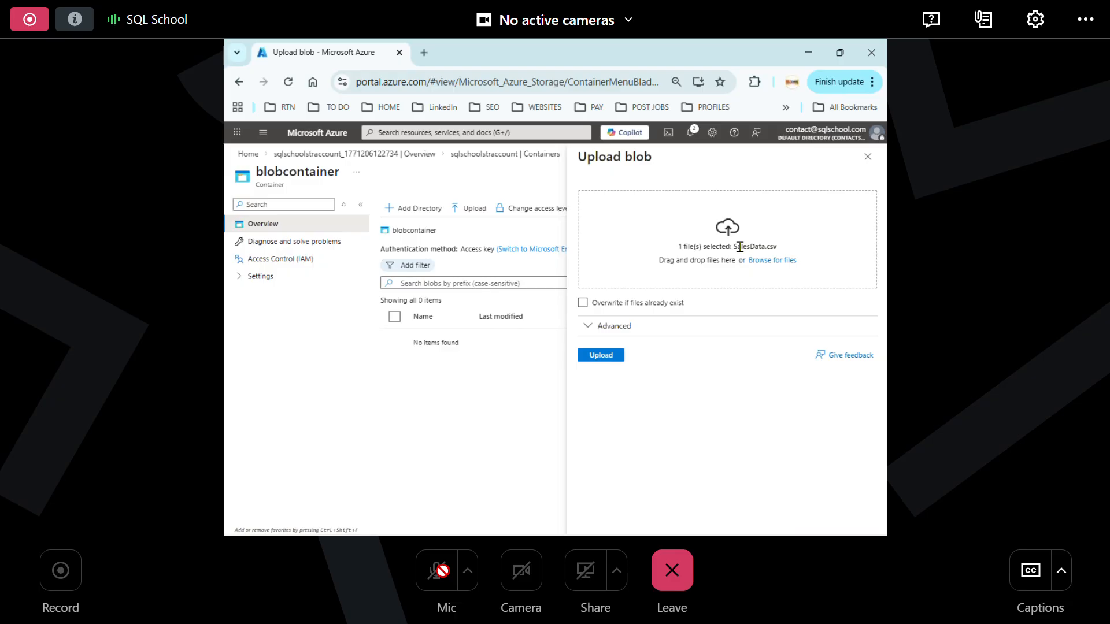
left_click_drag(739, 247, 776, 246)
left_click(612, 355)
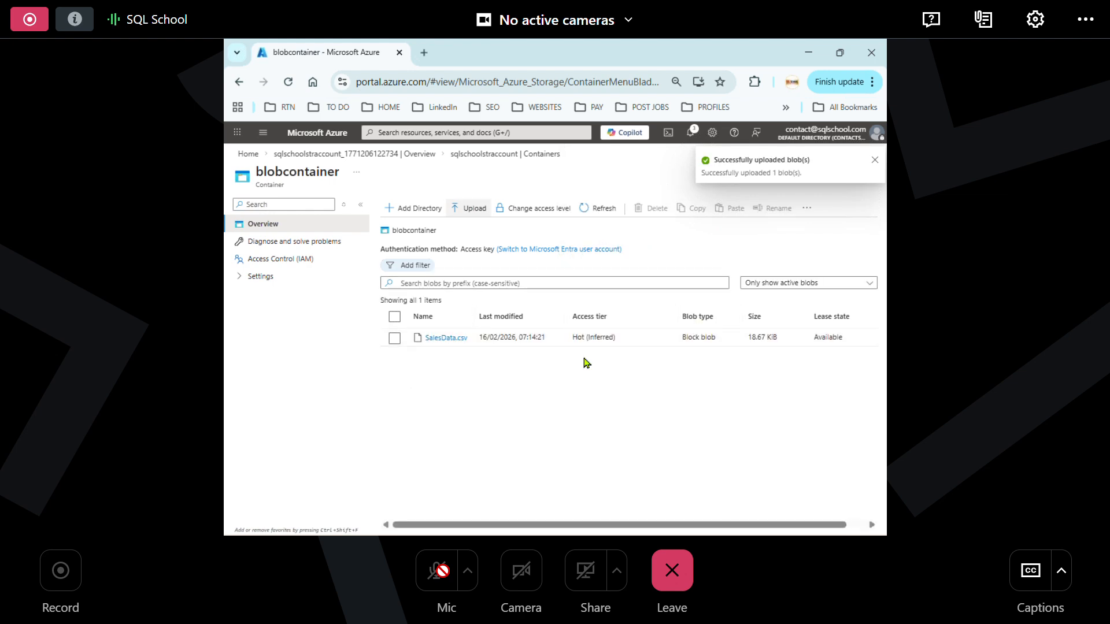
Switch to the blob data imports notes in Word and examine the storage account and container in the architecture diagram
key("alt+Tab")
key("Tab")
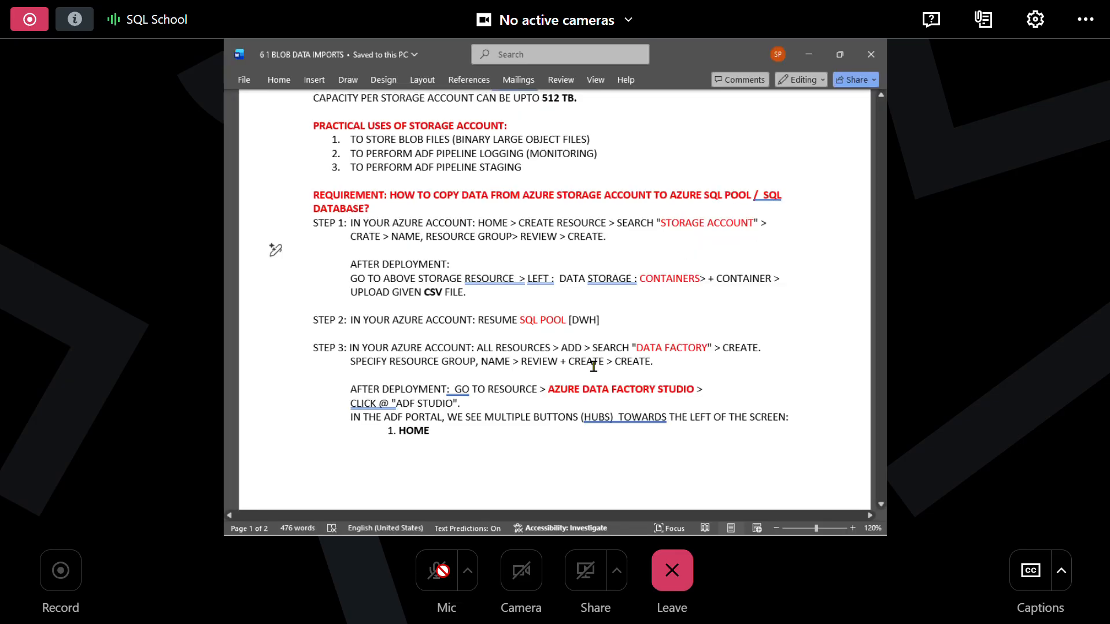
scroll(524, 325, "up", 10)
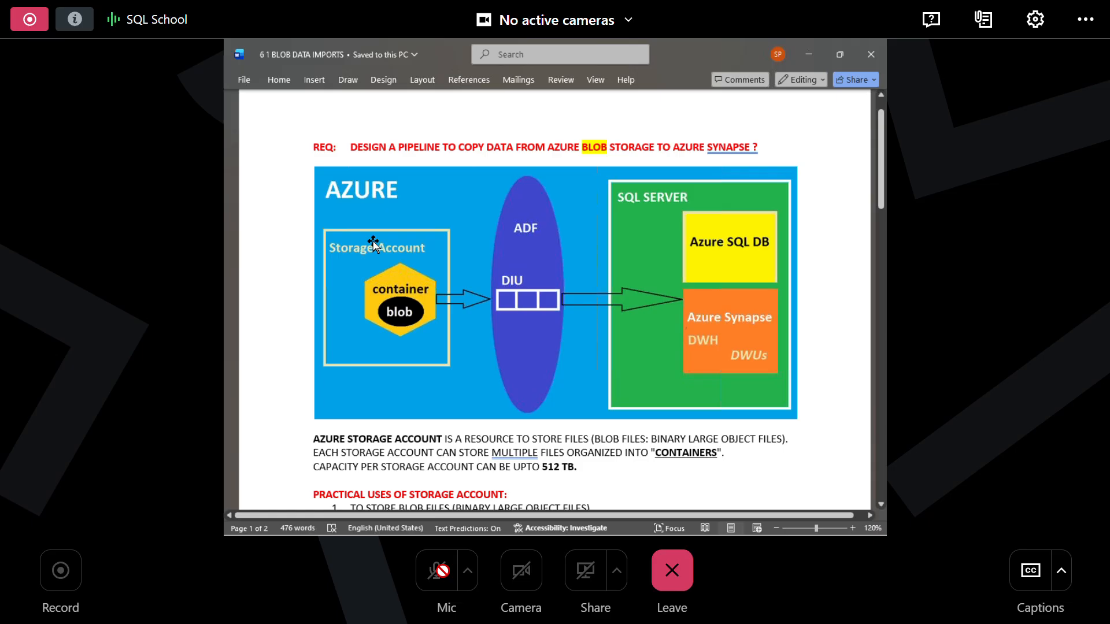
key("ctrl")
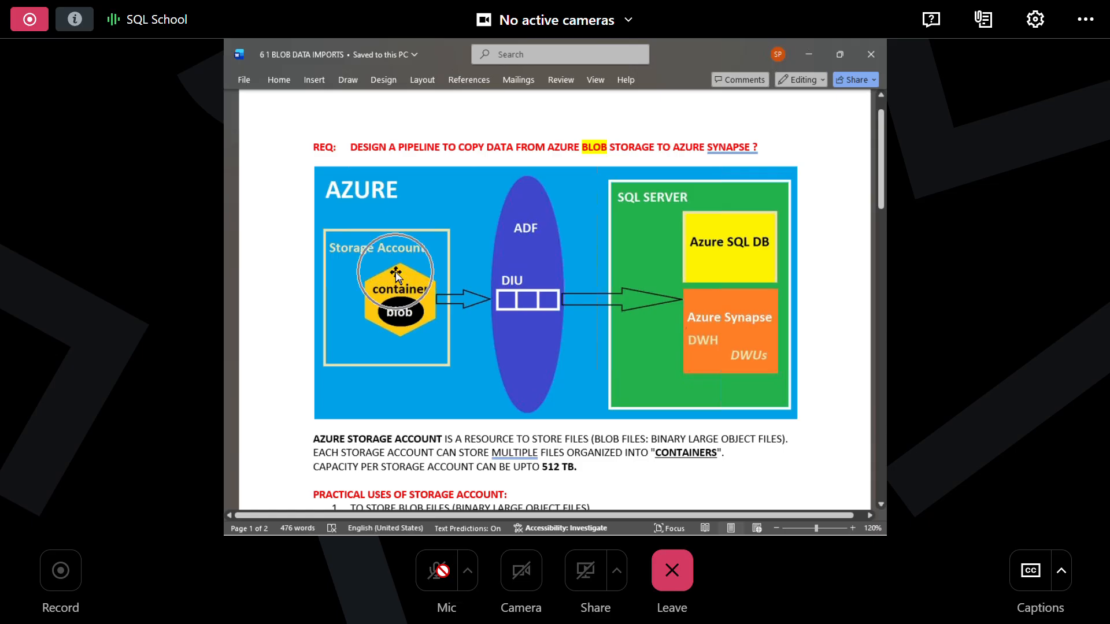
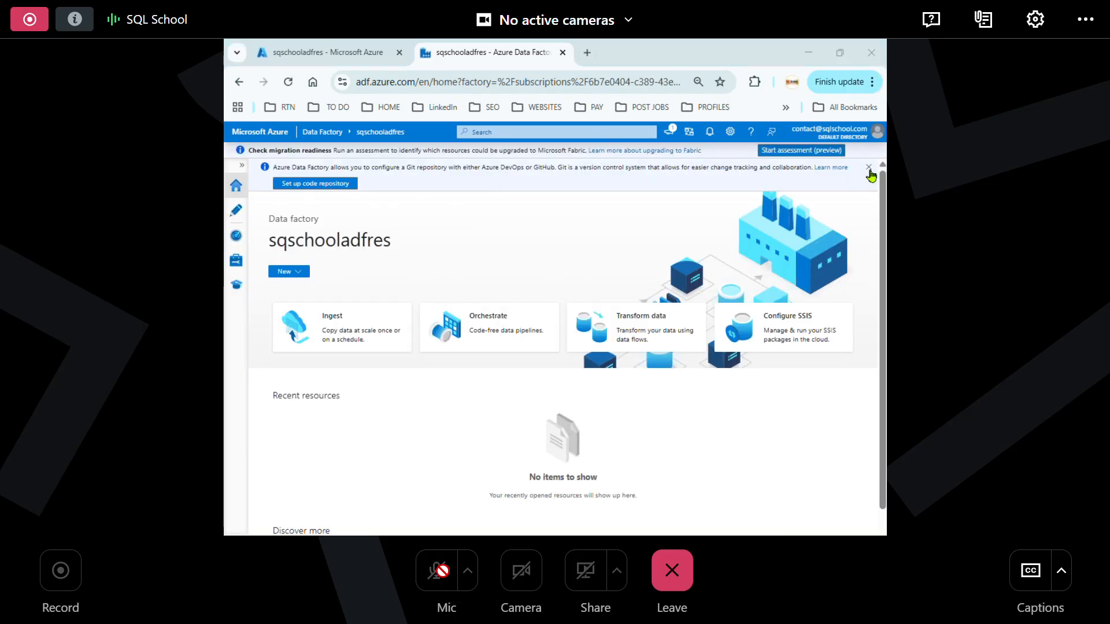
Dismiss the Git repository notice in Azure Data Factory Studio and start the Copy Data tool through Ingest
left_click(868, 167)
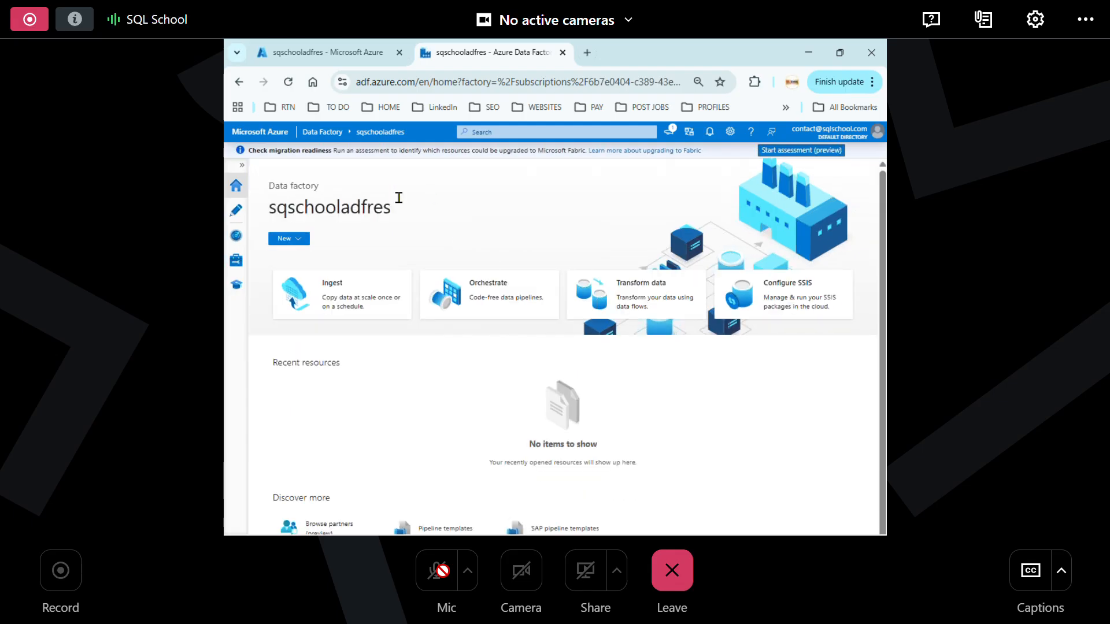
left_click(345, 292)
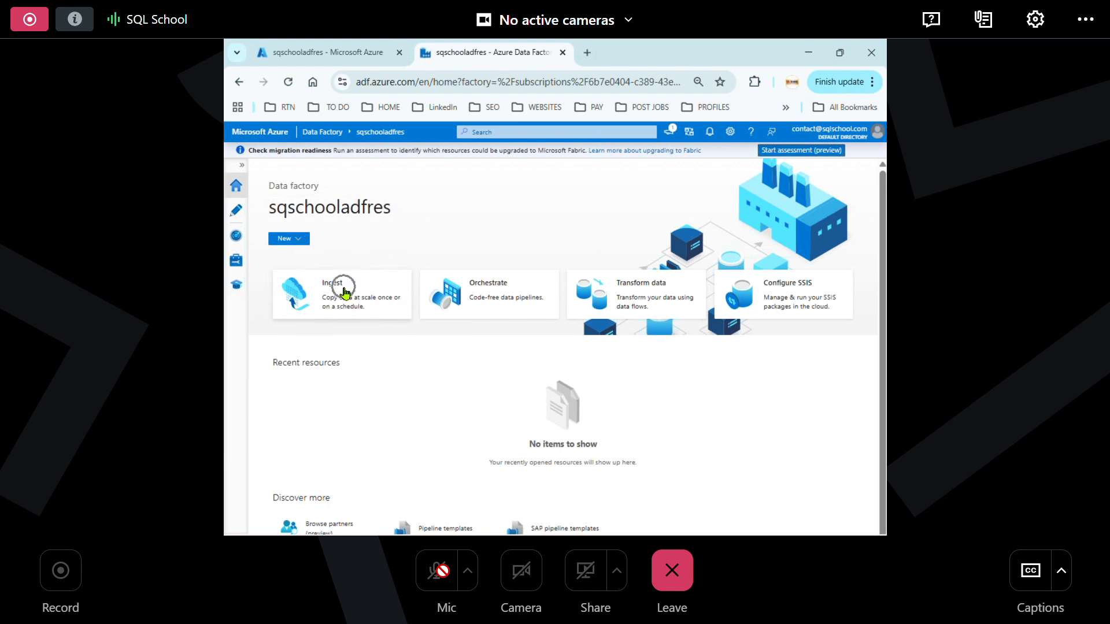
left_click(348, 289)
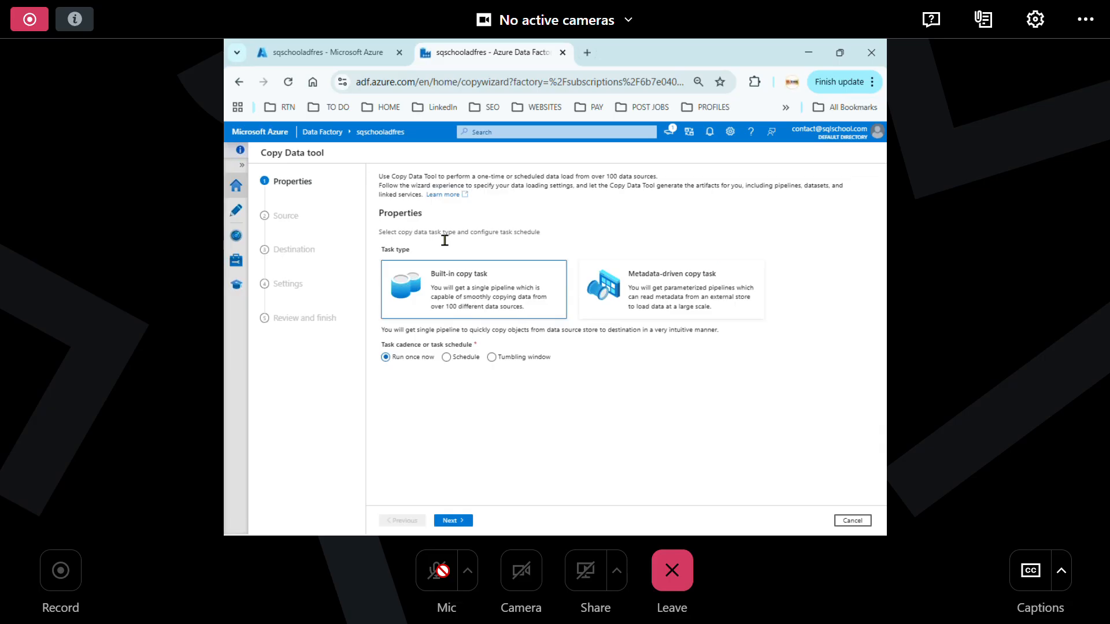
Switch the built-in copy task from a single run to a schedule recurring every 12 hours
left_click(448, 358)
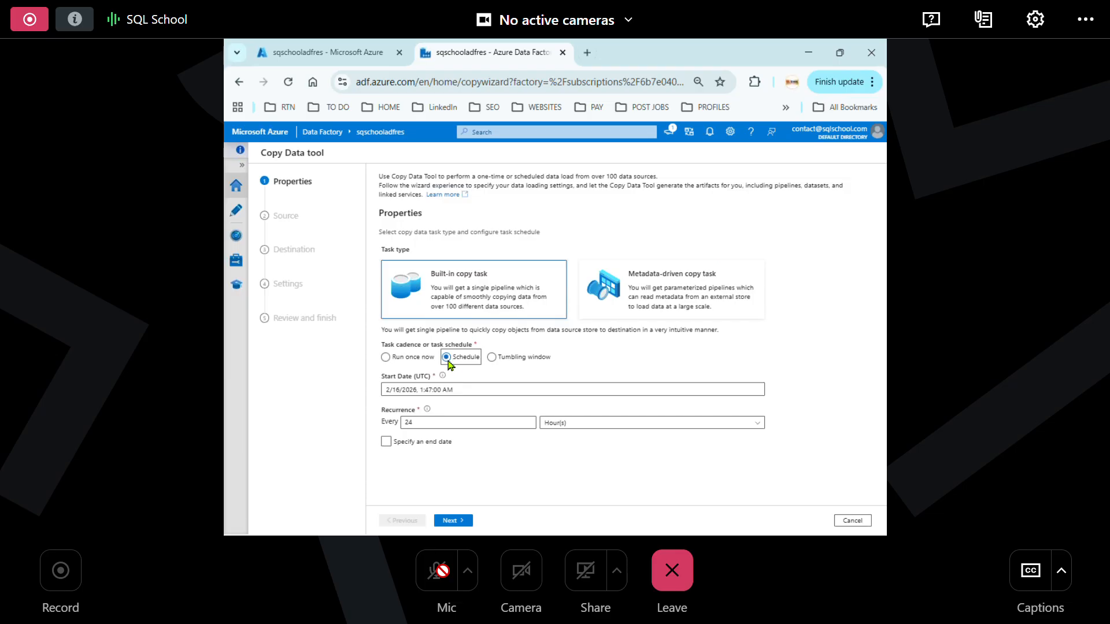
left_click(420, 358)
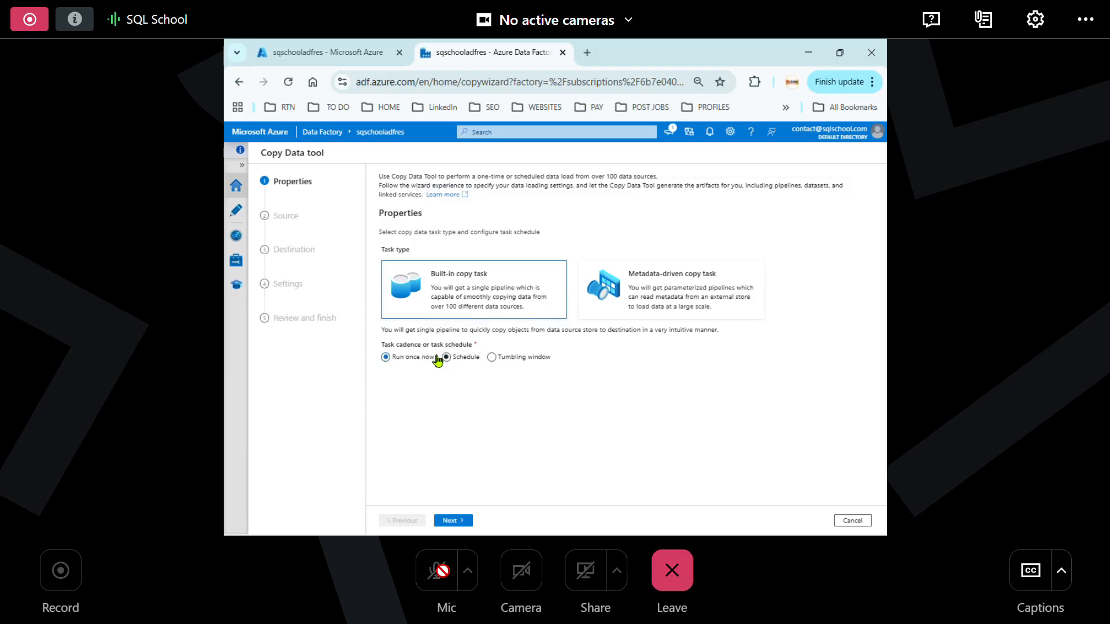
left_click(441, 358)
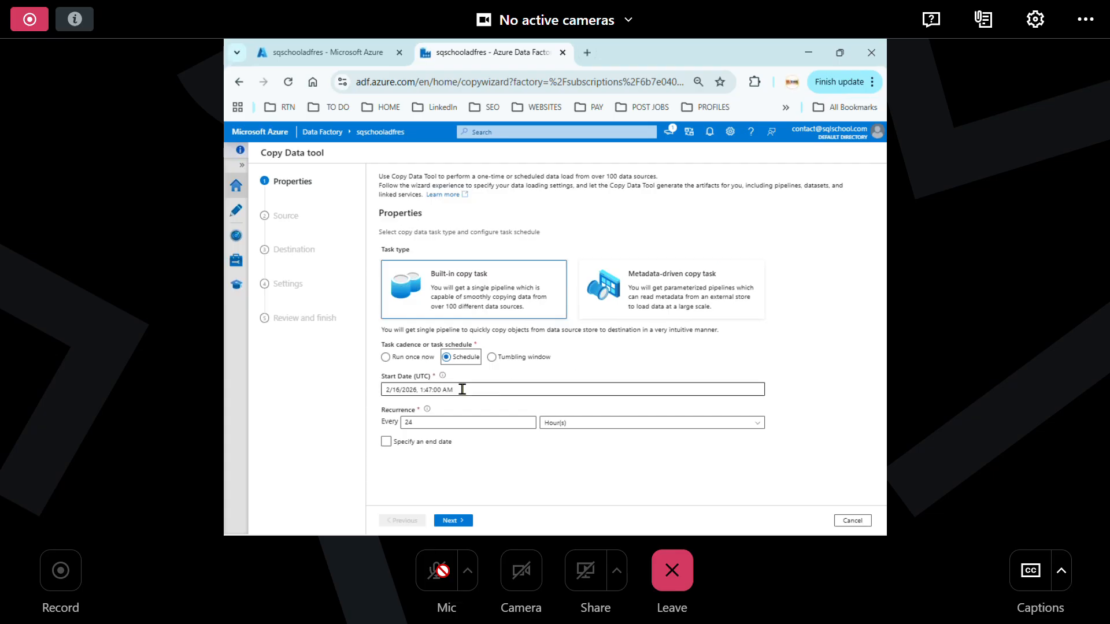
double_click(427, 423)
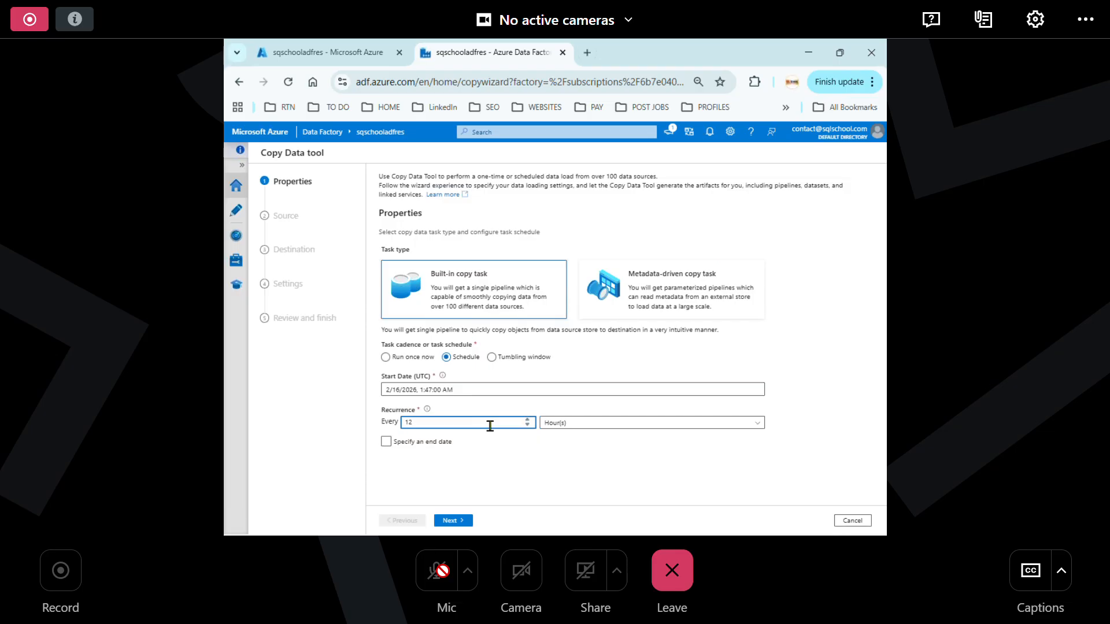
Change the copy task's recurrence to every 15 days and look over the advanced recurrence options
left_click(570, 431)
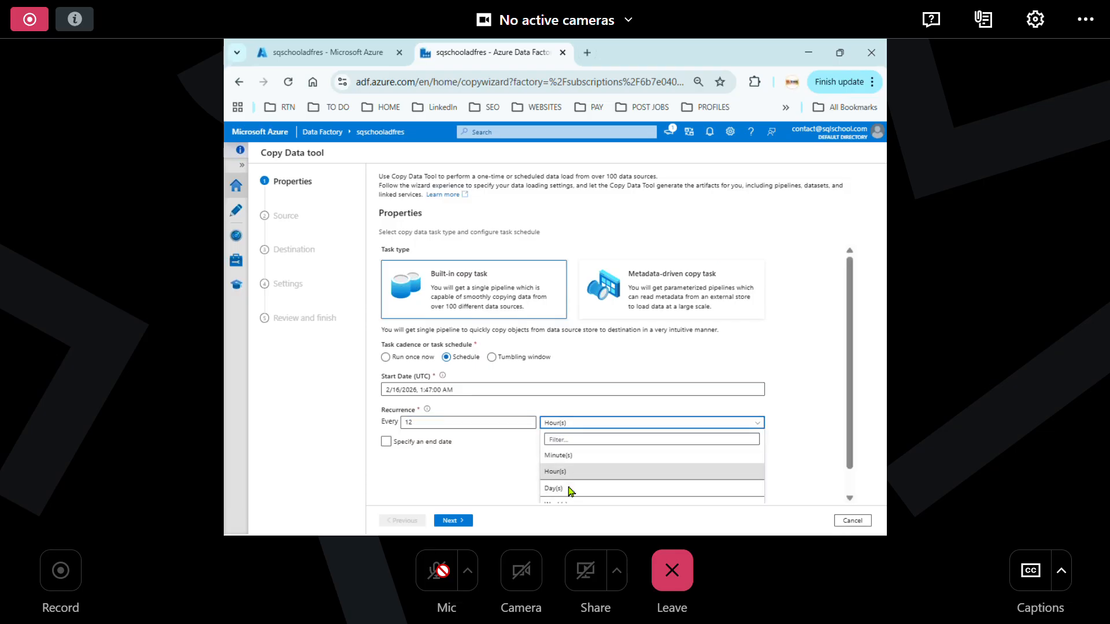
left_click(578, 489)
left_click_drag(438, 421, 341, 427)
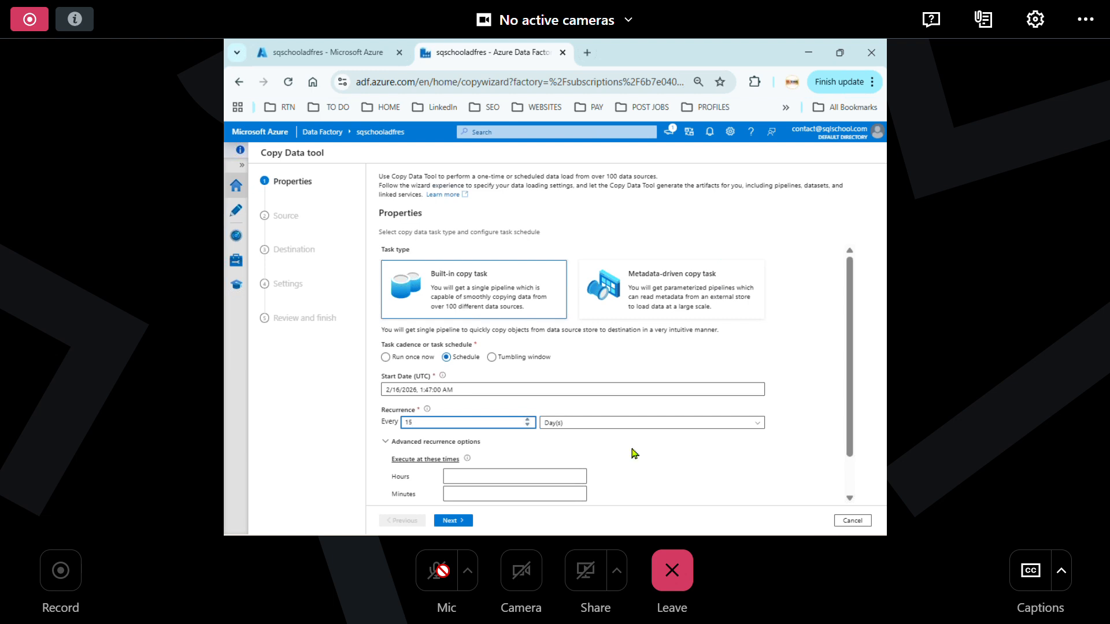
scroll(634, 454, "down", 2)
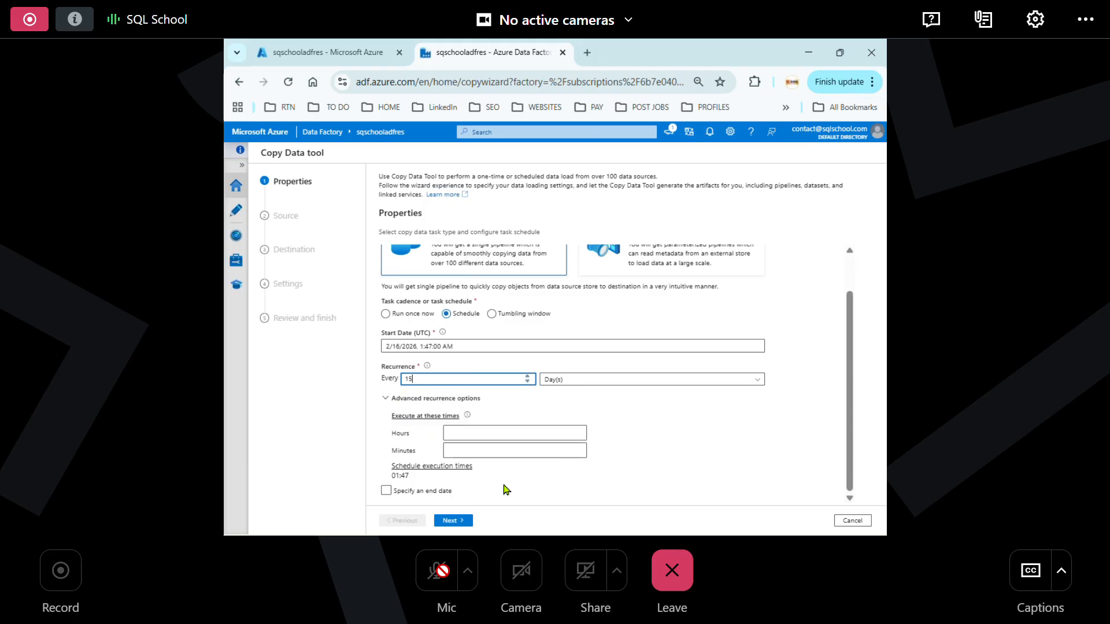
Set the scheduled execution time in the advanced recurrence options to hour 12 and minute 30
left_click(464, 431)
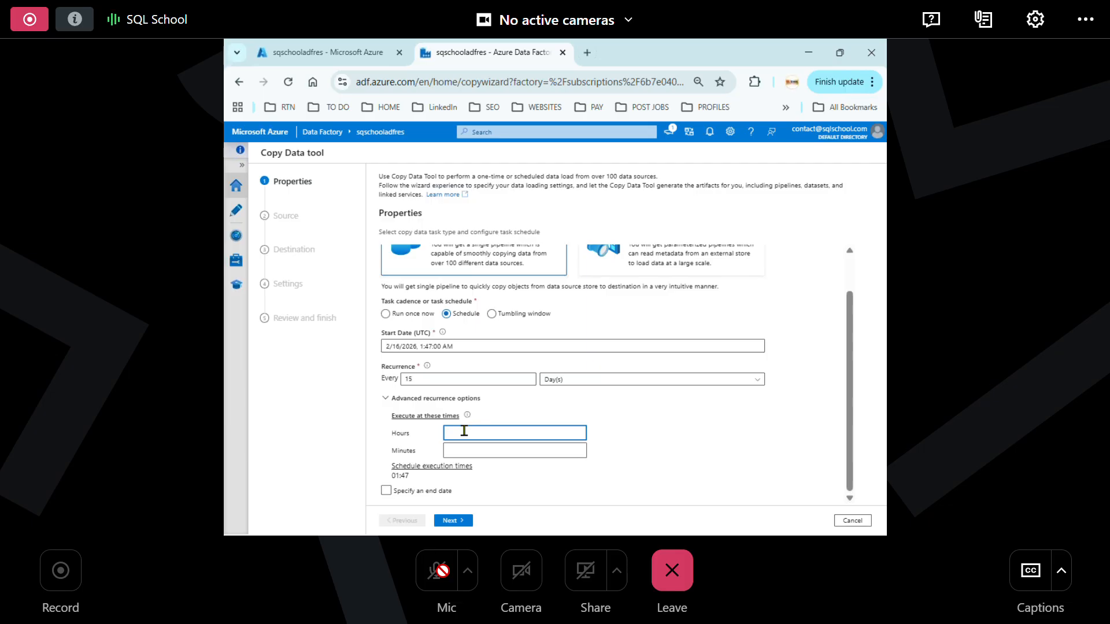
type("12")
key("Return")
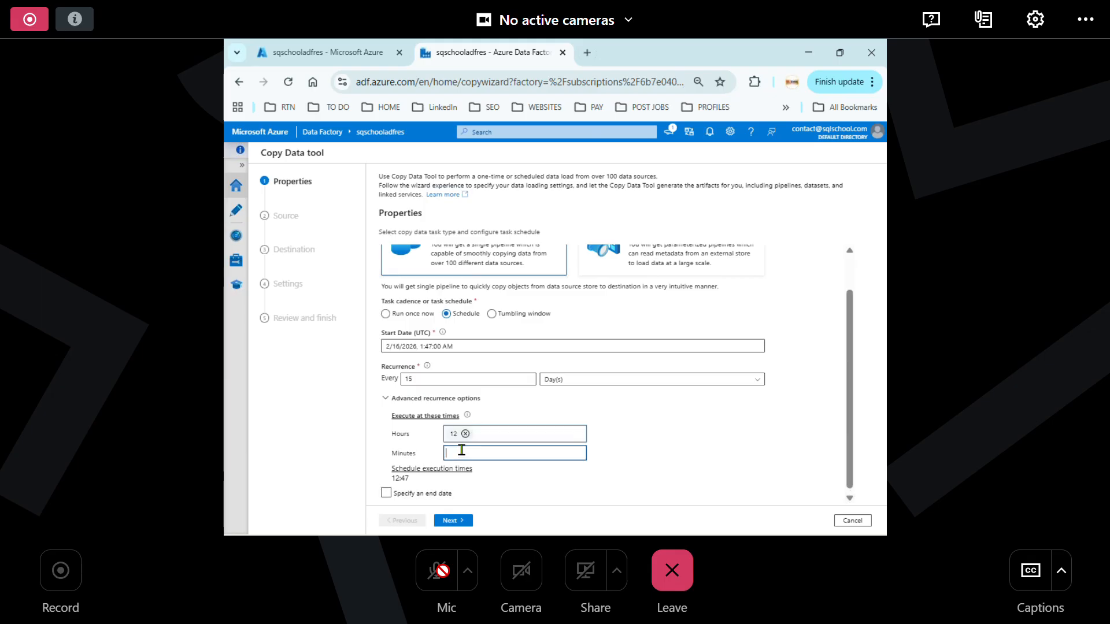
left_click(461, 450)
type("30")
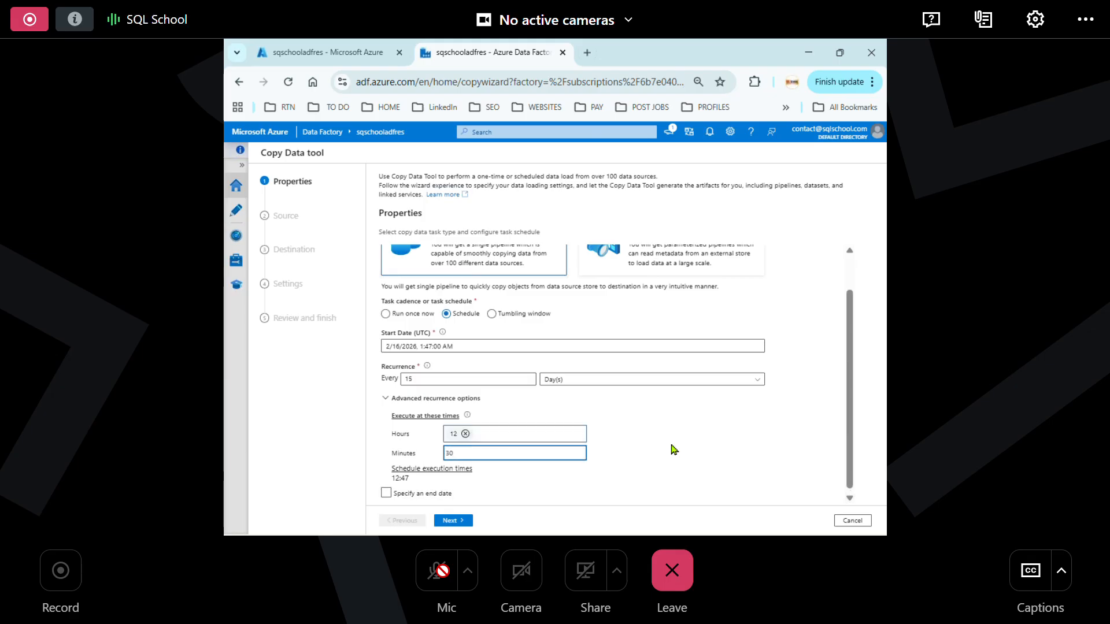
key("Return")
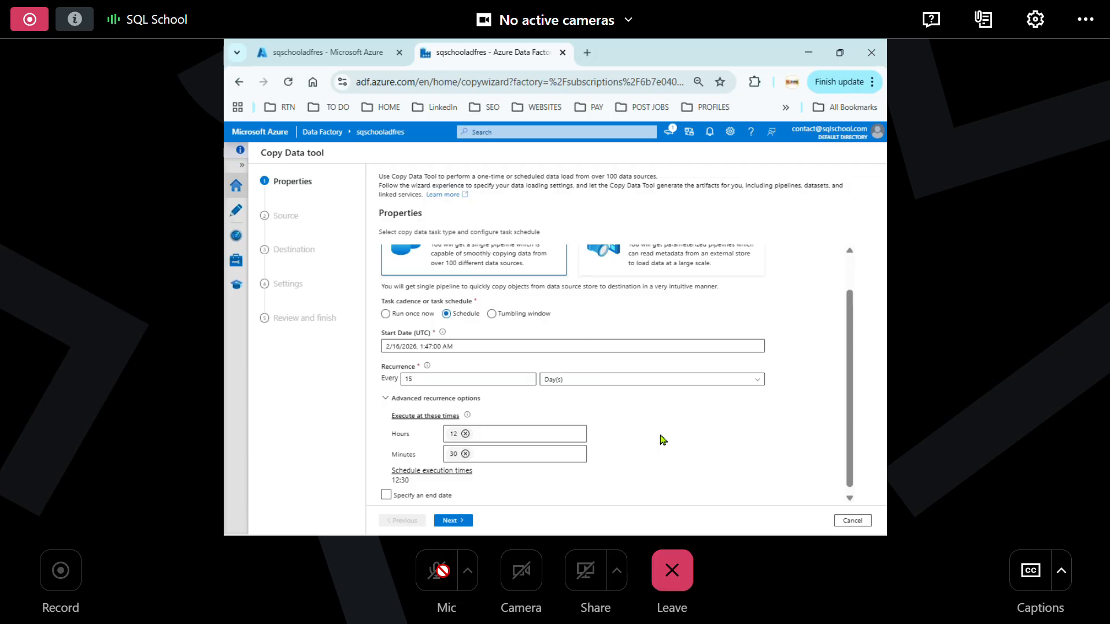
Specify 2/28/2026 at 1:47:00 AM as the schedule's end date and proceed to the source data store settings
left_click(429, 493)
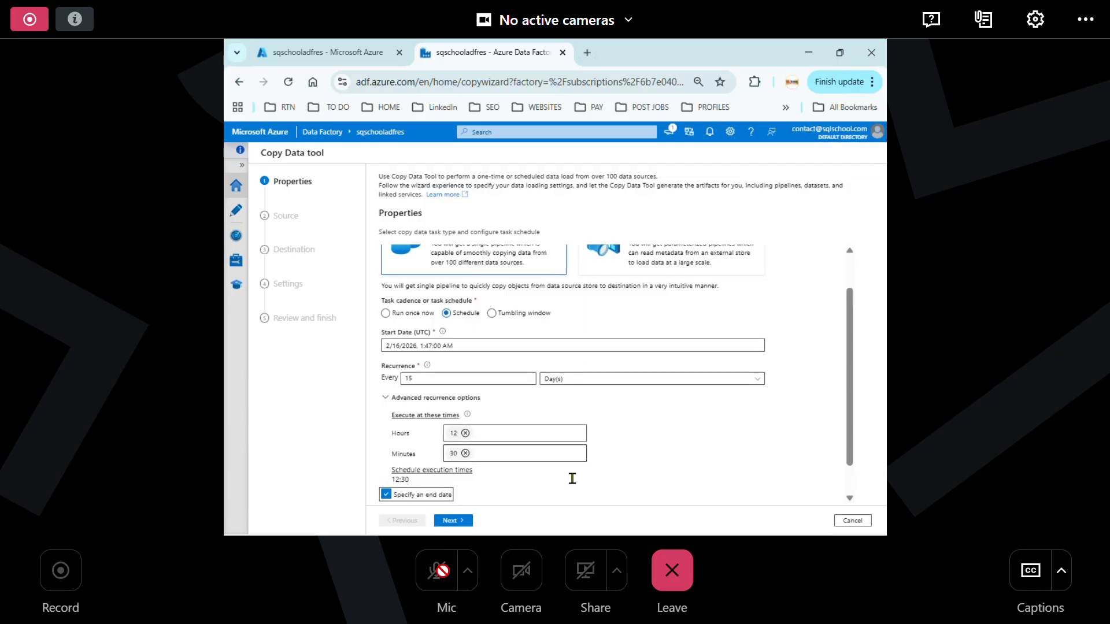
scroll(565, 470, "down", 1)
left_click(473, 490)
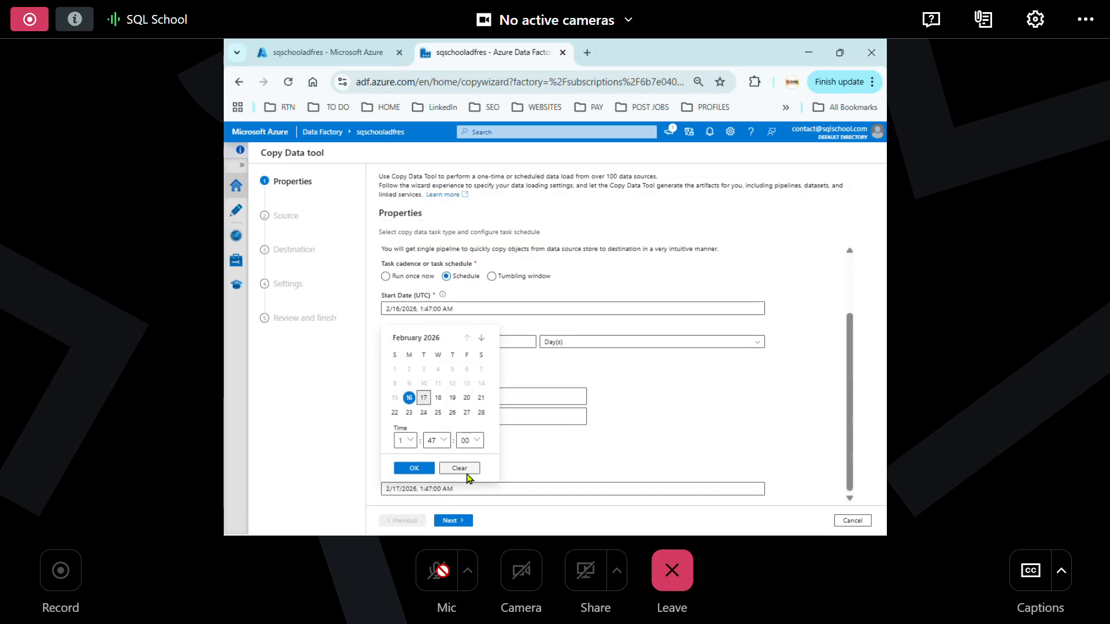
left_click(481, 413)
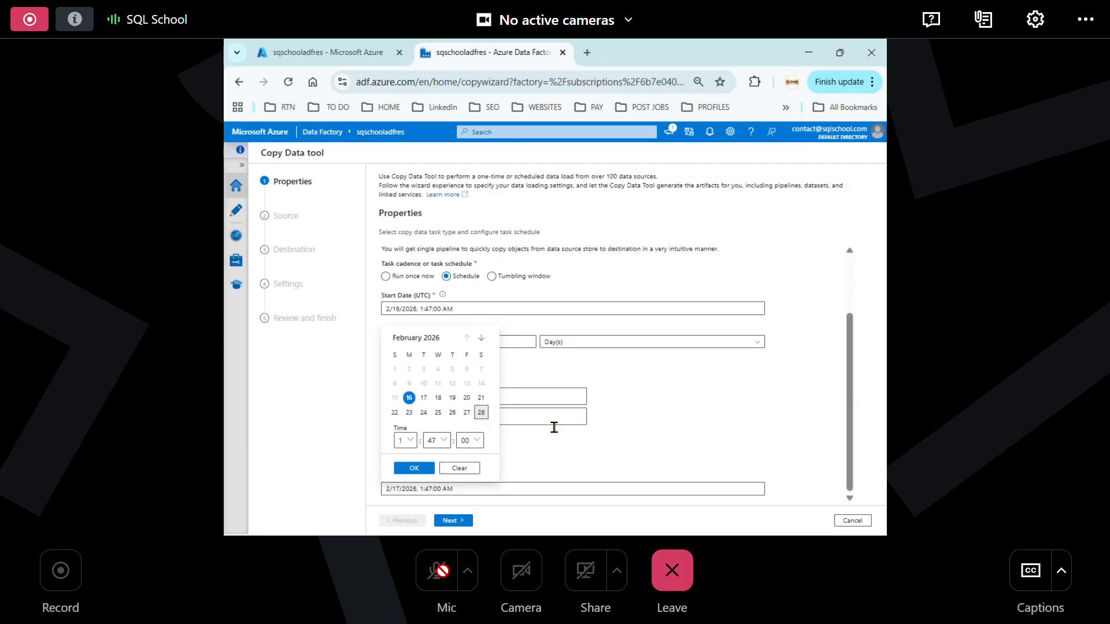
left_click(412, 469)
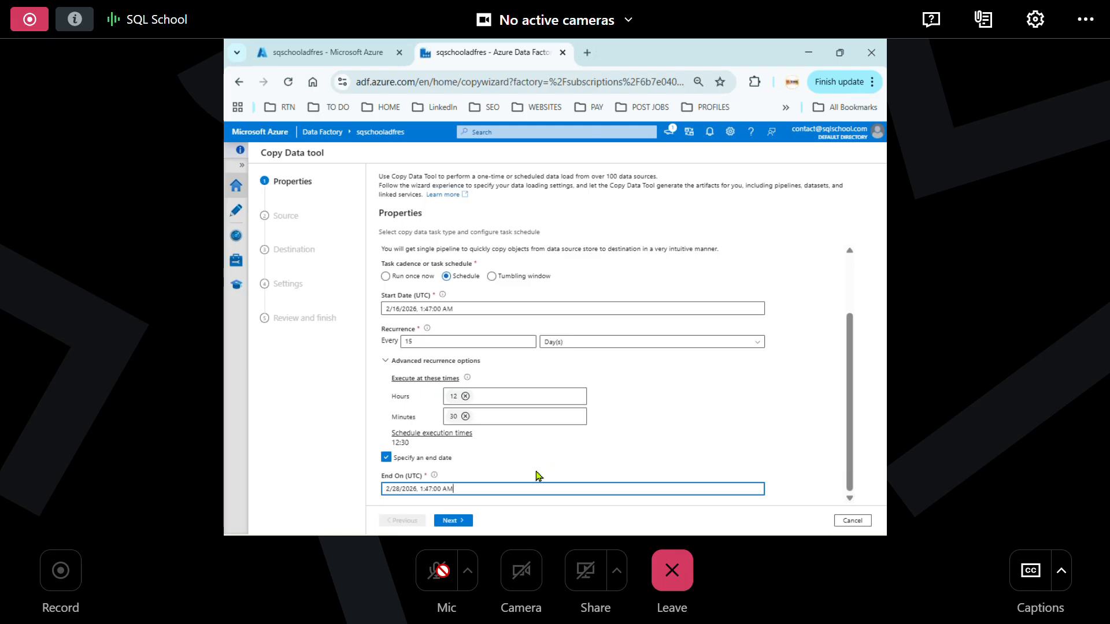
left_click(463, 521)
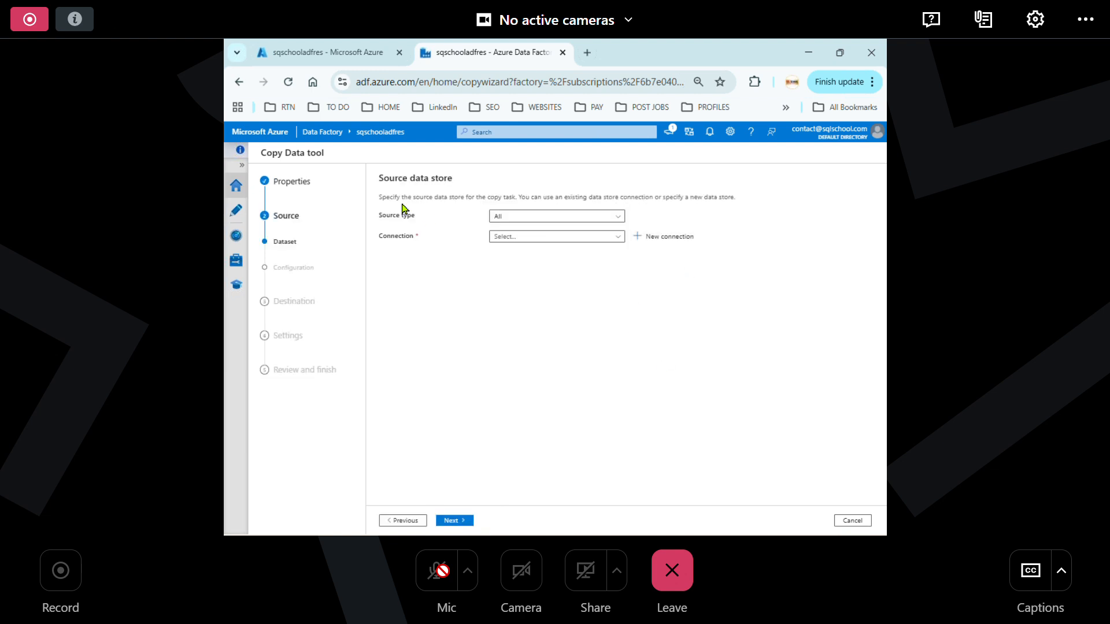
Start a new source connection of the Azure Blob Storage type
left_click_drag(378, 177, 452, 178)
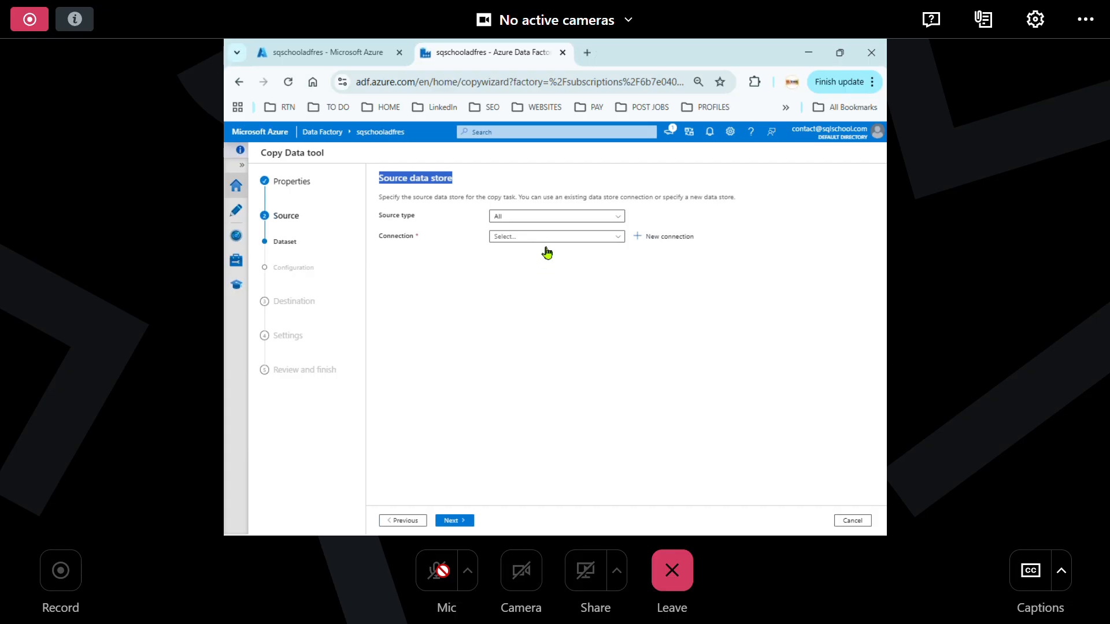
left_click(663, 241)
double_click(419, 178)
left_click(664, 240)
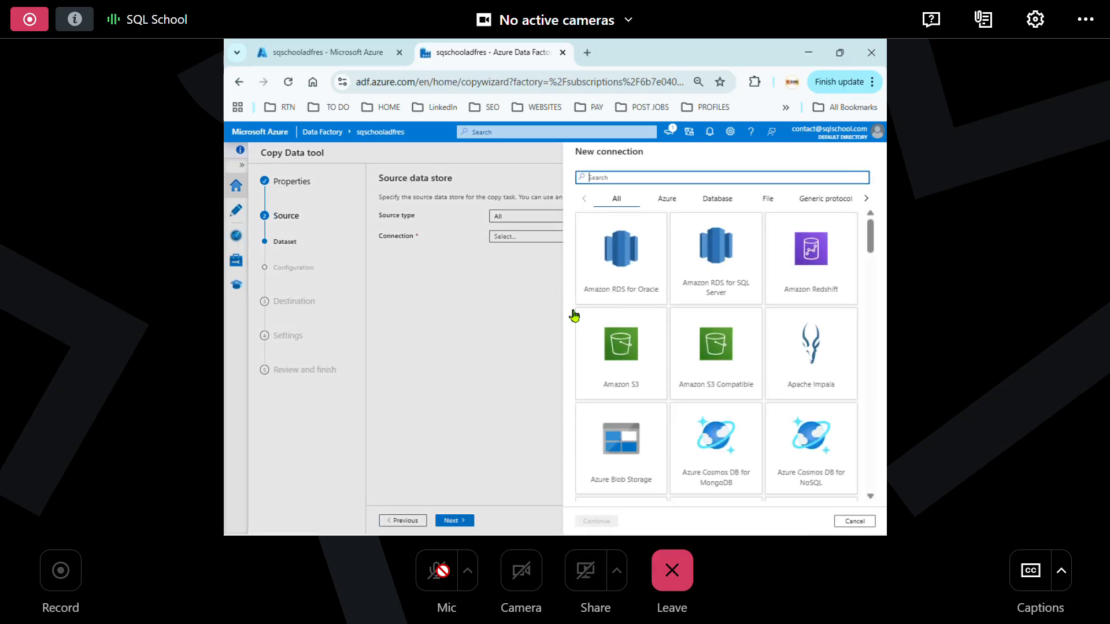
left_click(638, 485)
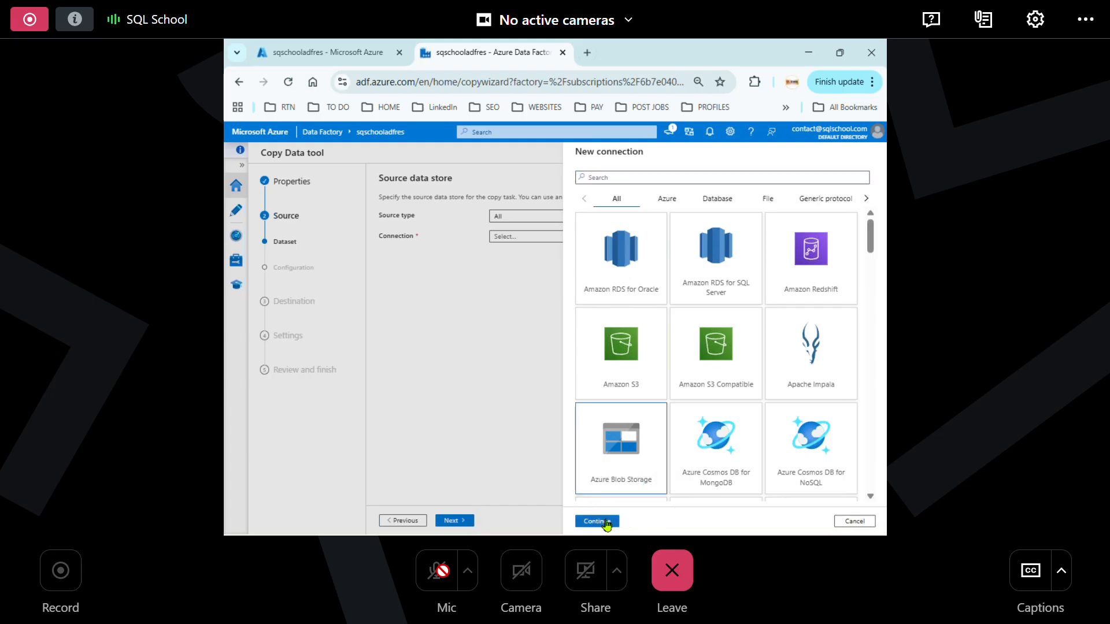
left_click(606, 522)
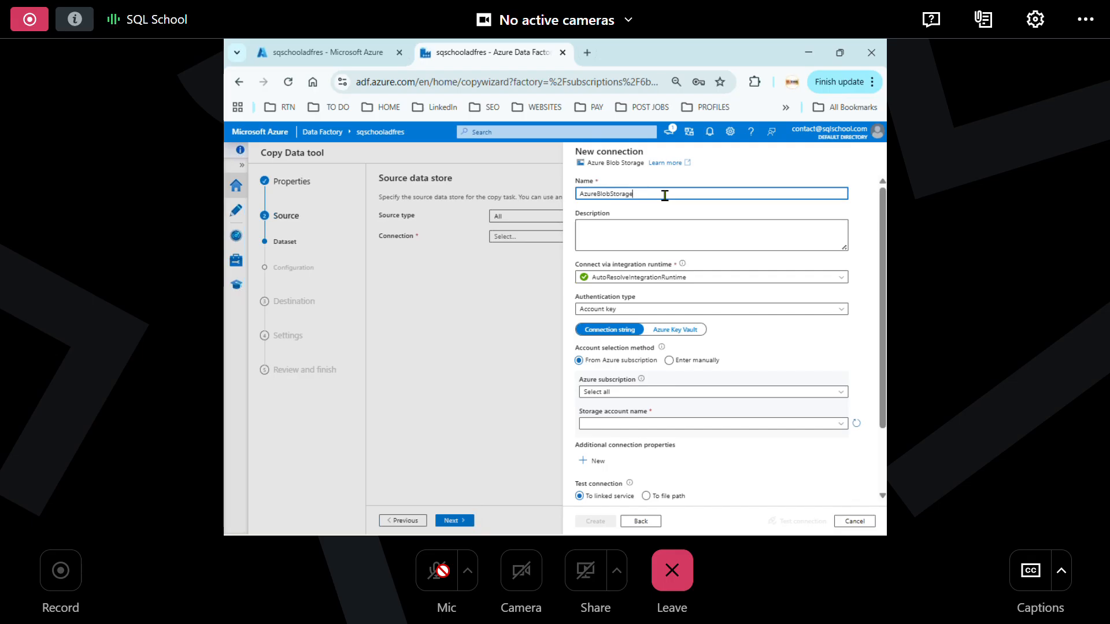
Select the storage account sqlschoolstraccount, then test and create the AzureBlobStorage connection
left_click(626, 423)
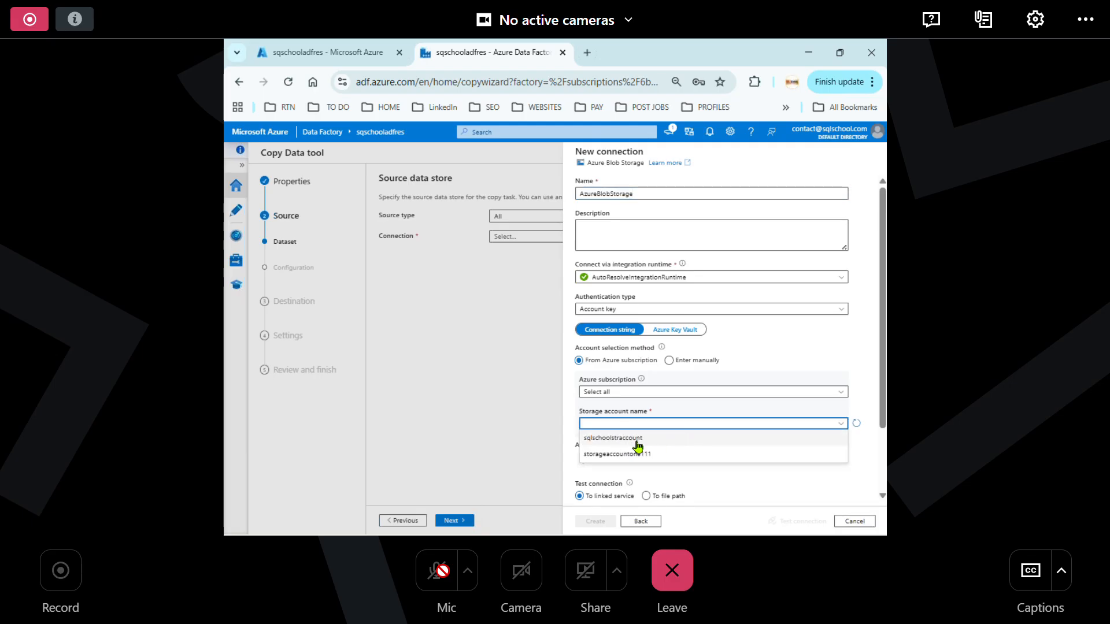
left_click(620, 444)
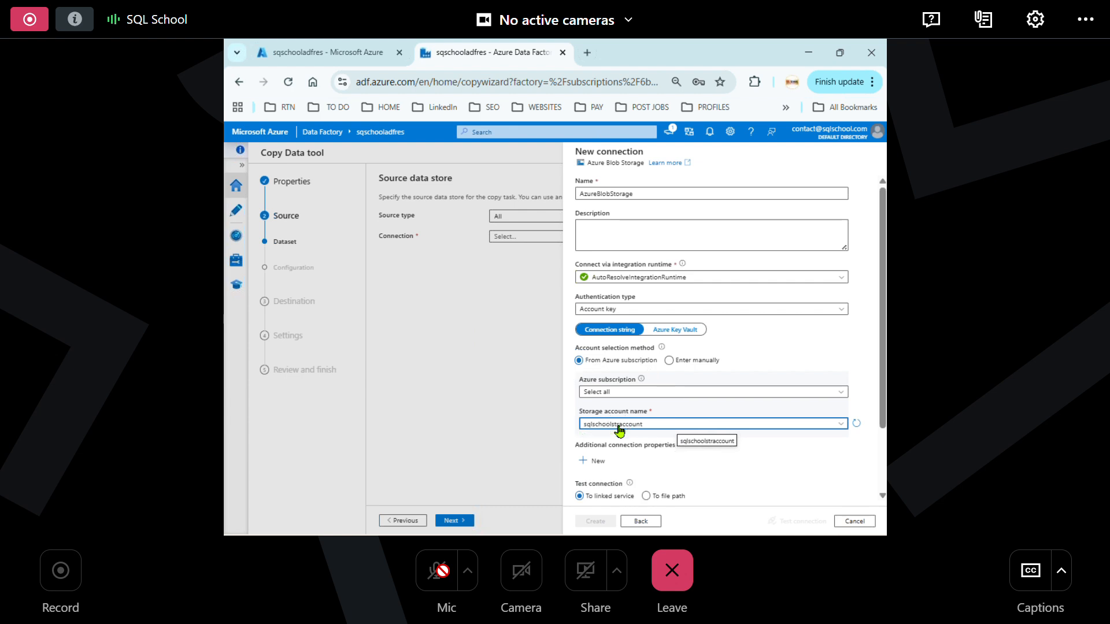
left_click(797, 520)
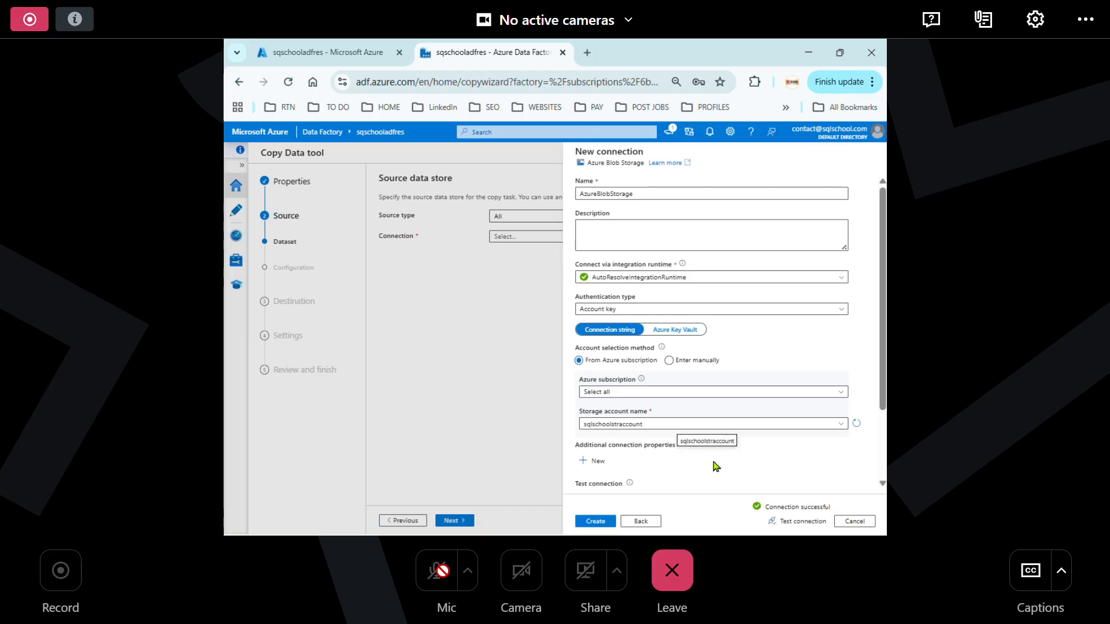
left_click(600, 523)
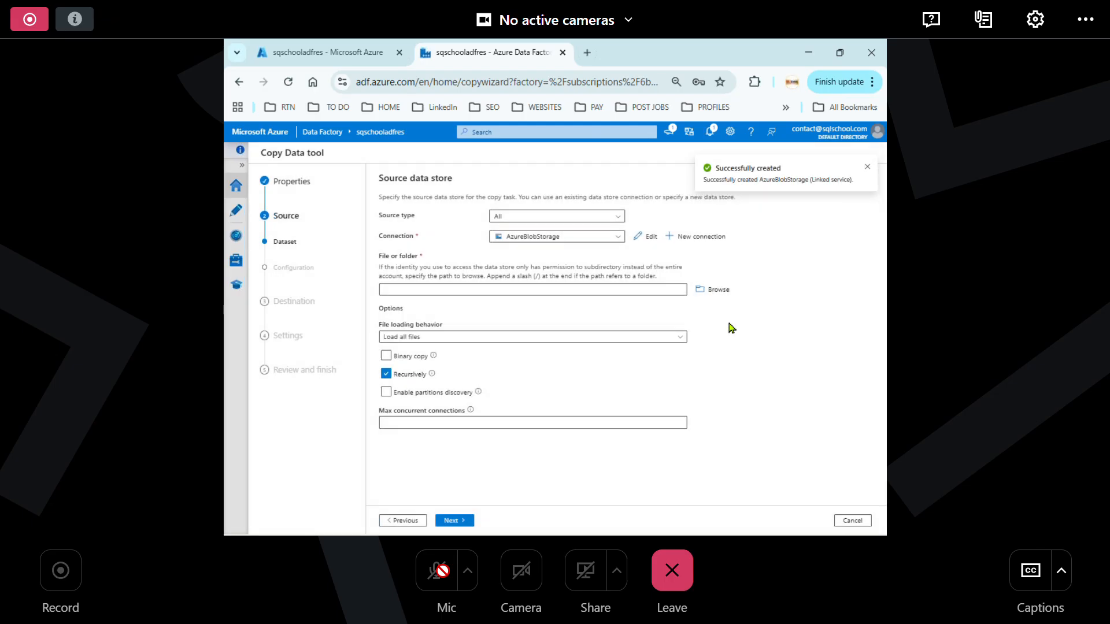
left_click(864, 169)
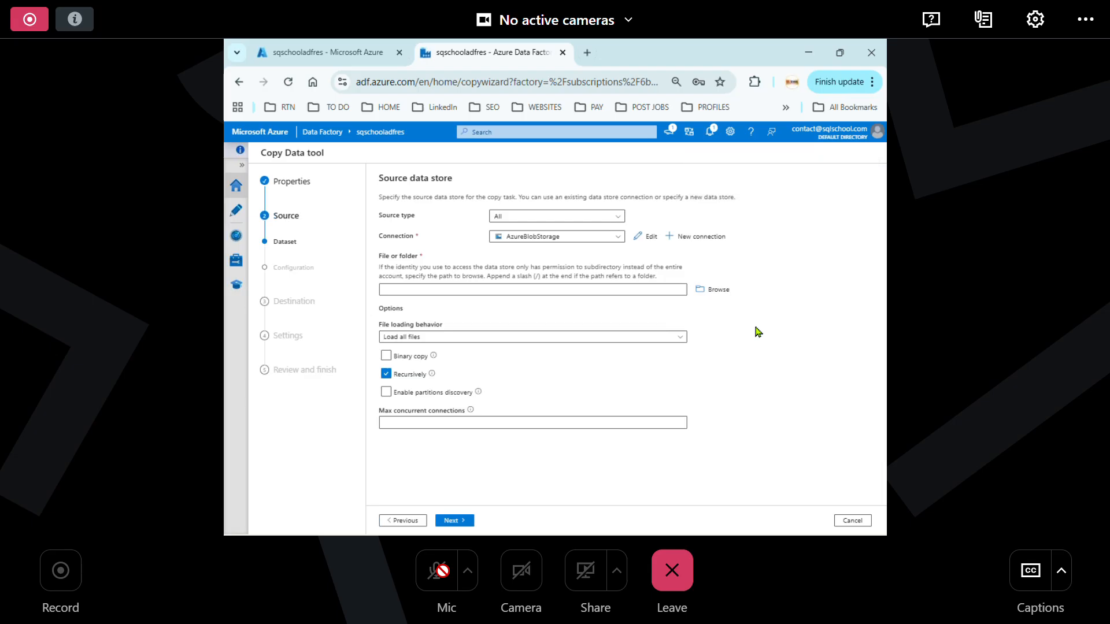
Choose SalesData.csv in blobcontainer as the source file and accept the default DelimitedText file format settings
triple_click(393, 257)
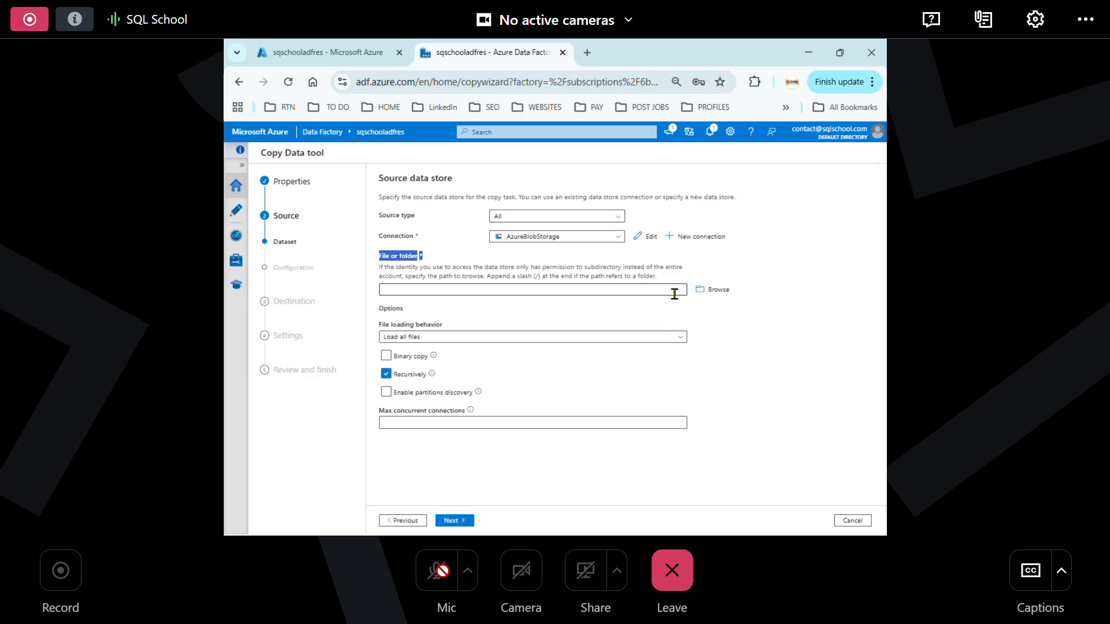
left_click(717, 291)
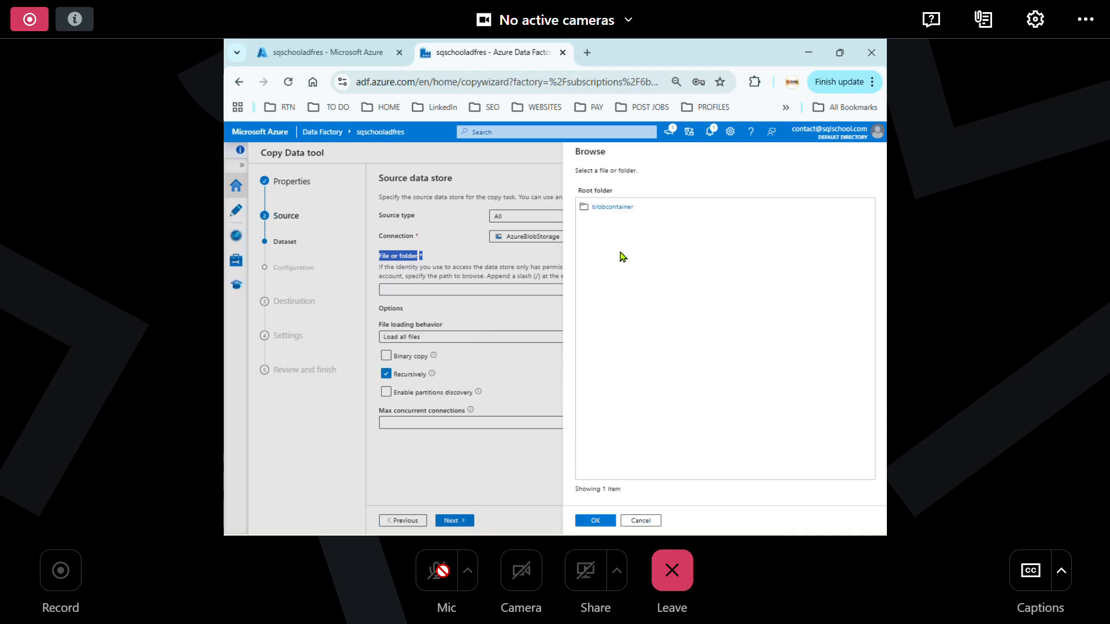
left_click(616, 210)
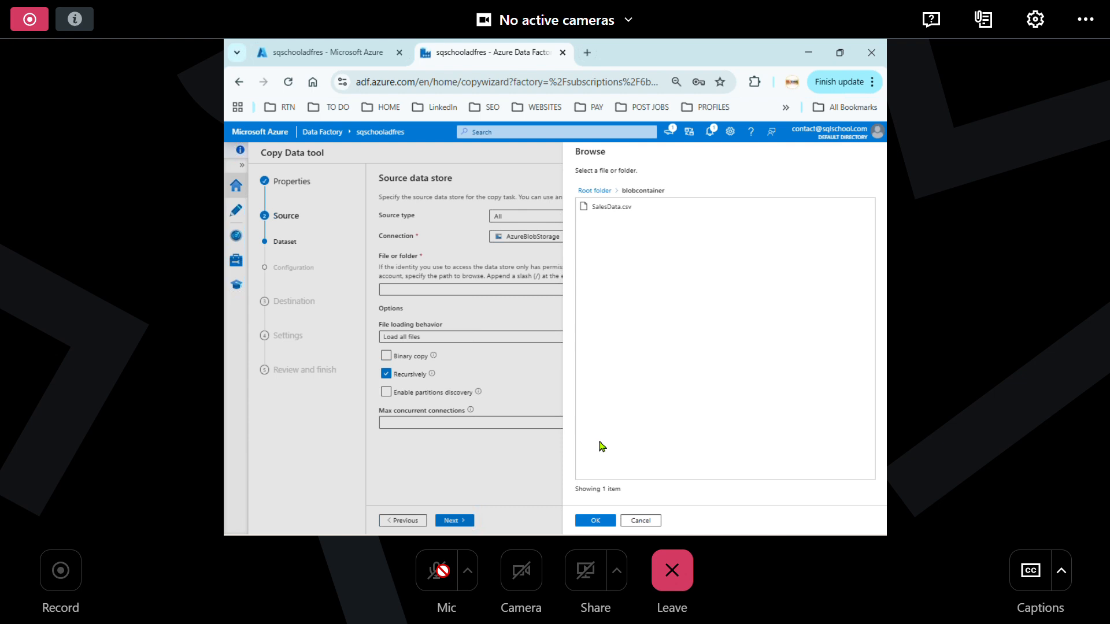
left_click(617, 213)
key("ctrl")
key("ctrl")
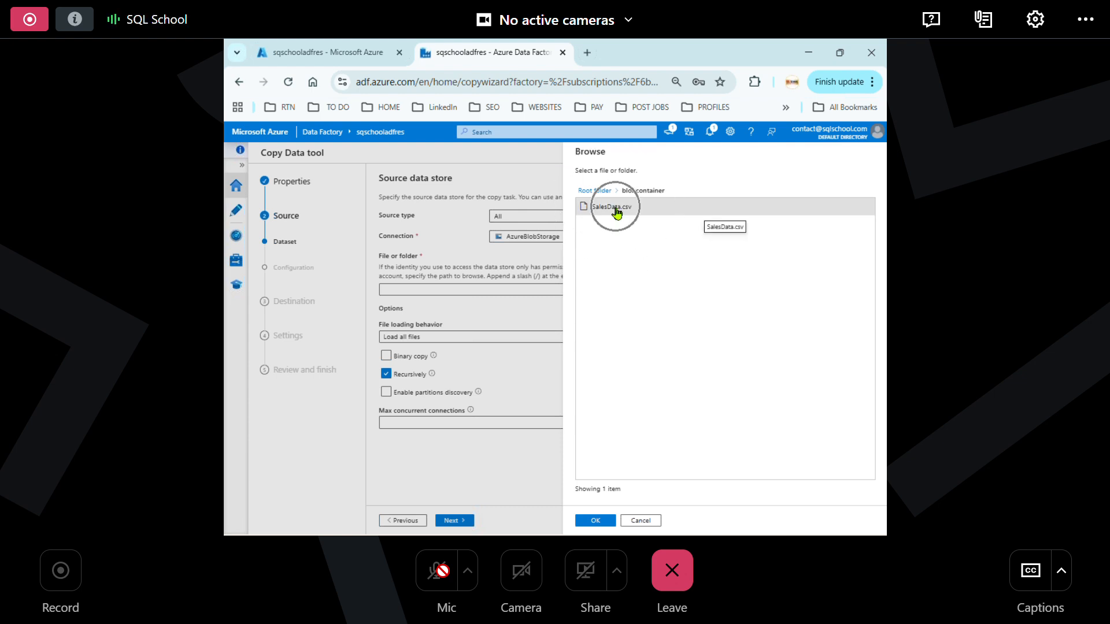
left_click(595, 521)
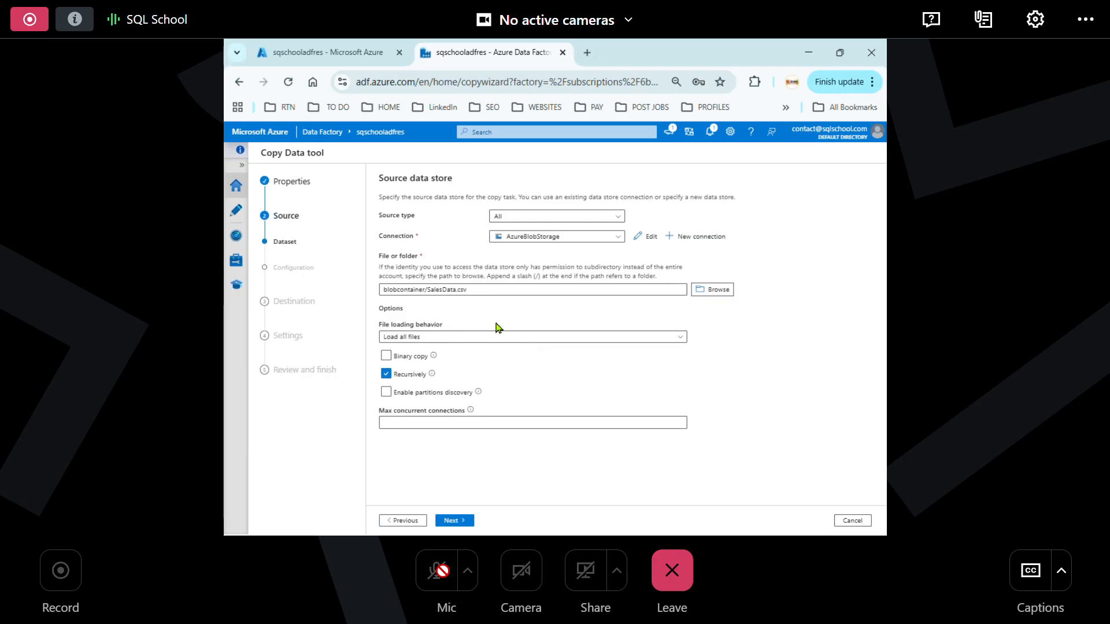
left_click(442, 288)
left_click(454, 520)
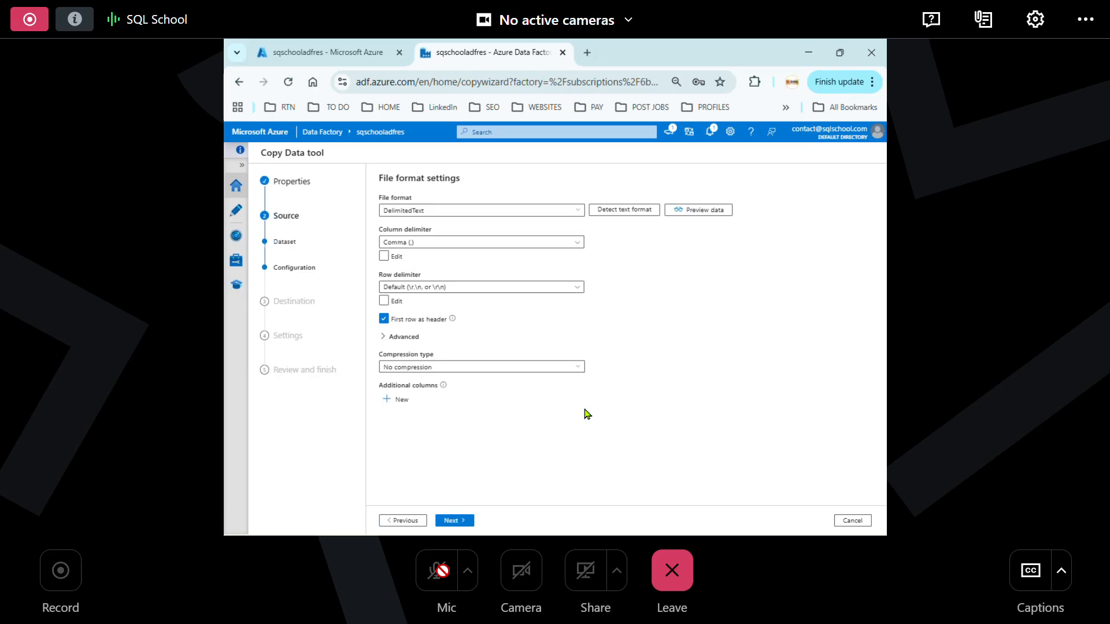
left_click(457, 521)
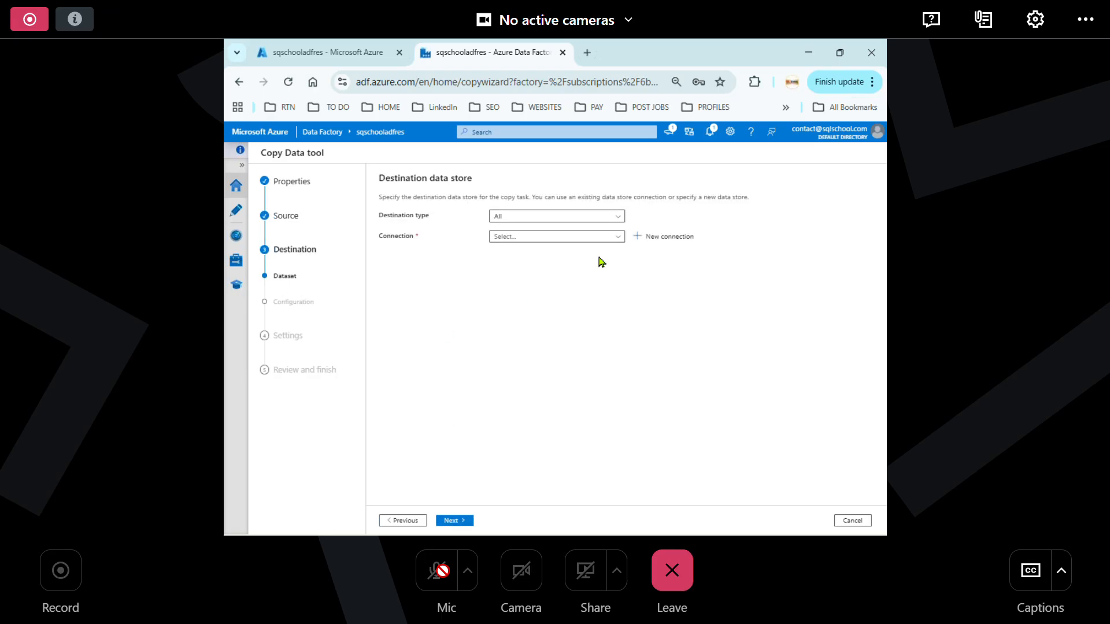
Start a new destination connection, searching the connectors for sql and choosing Azure SQL Database
left_click(655, 239)
left_click(655, 239)
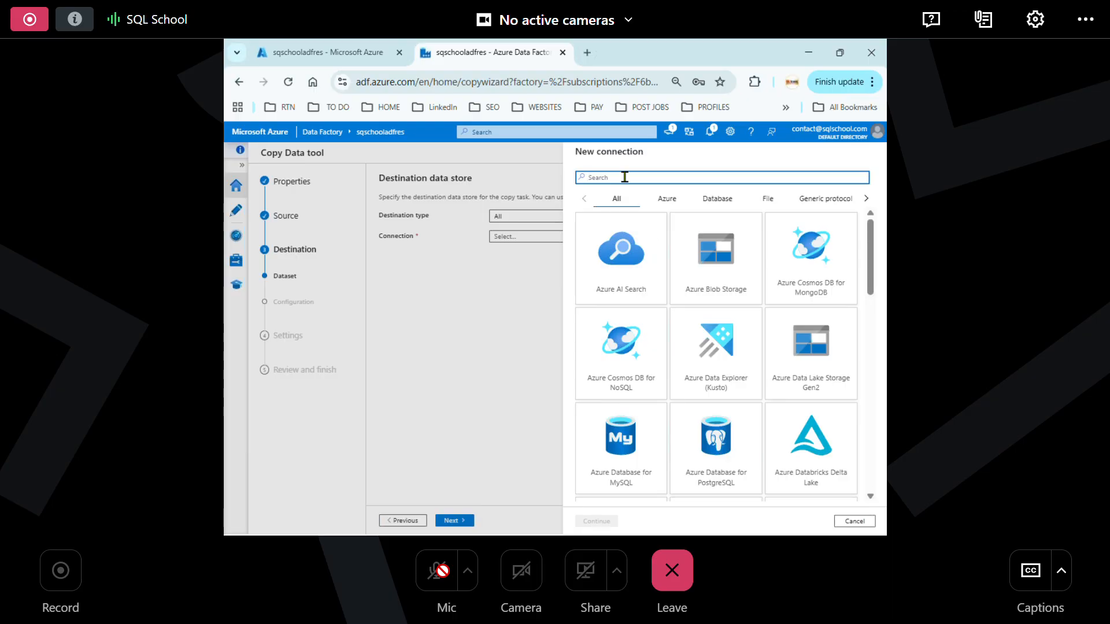
type("sql")
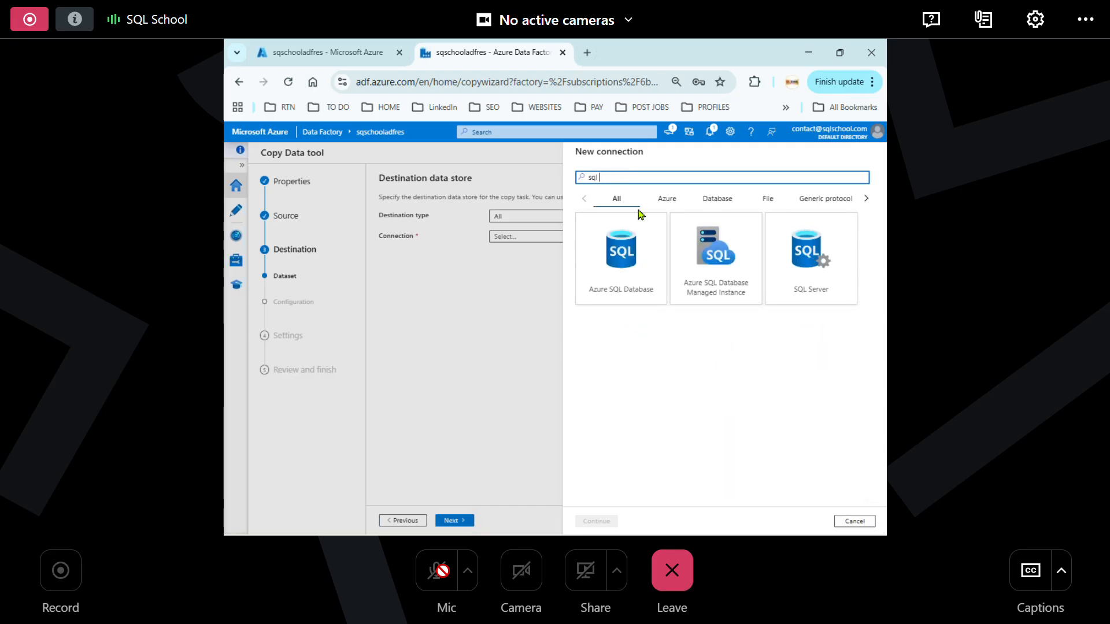
left_click(621, 292)
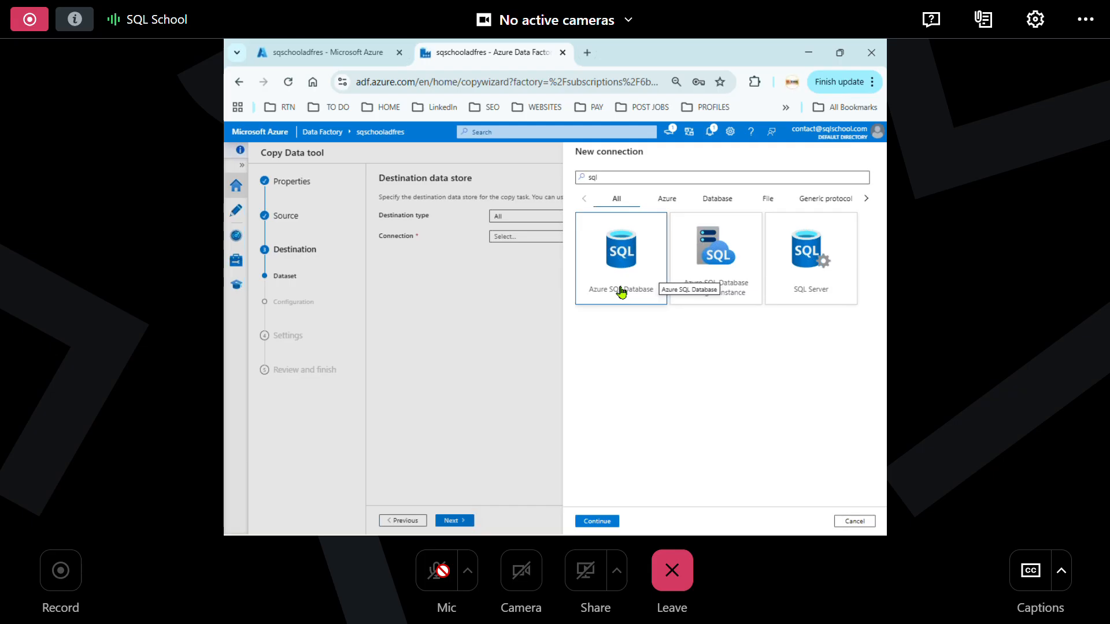
left_click(621, 292)
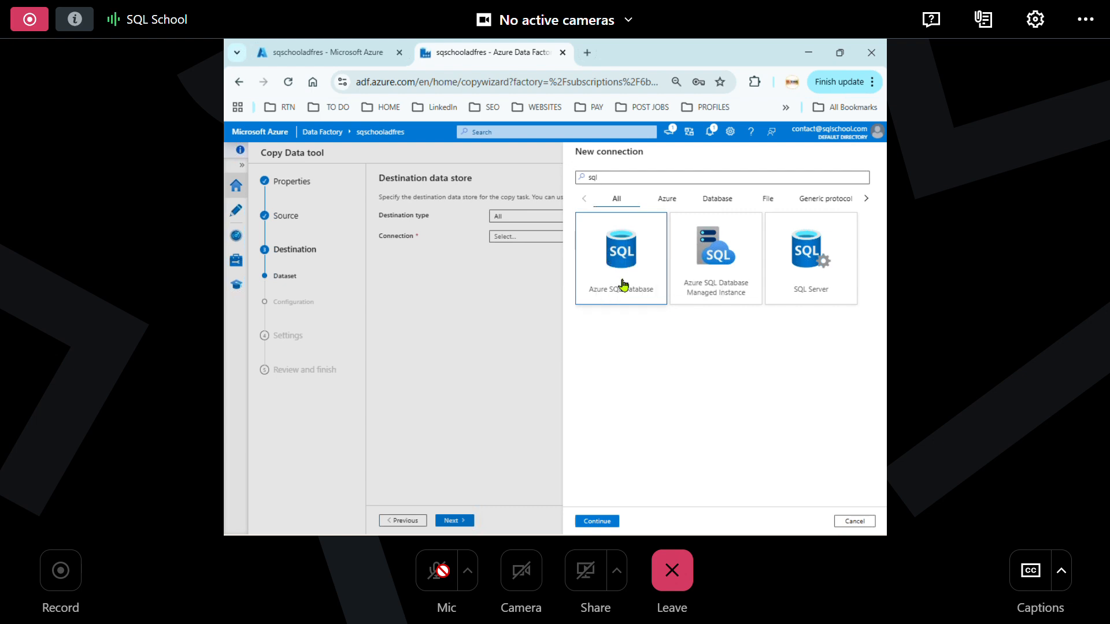
left_click(623, 284)
left_click(590, 521)
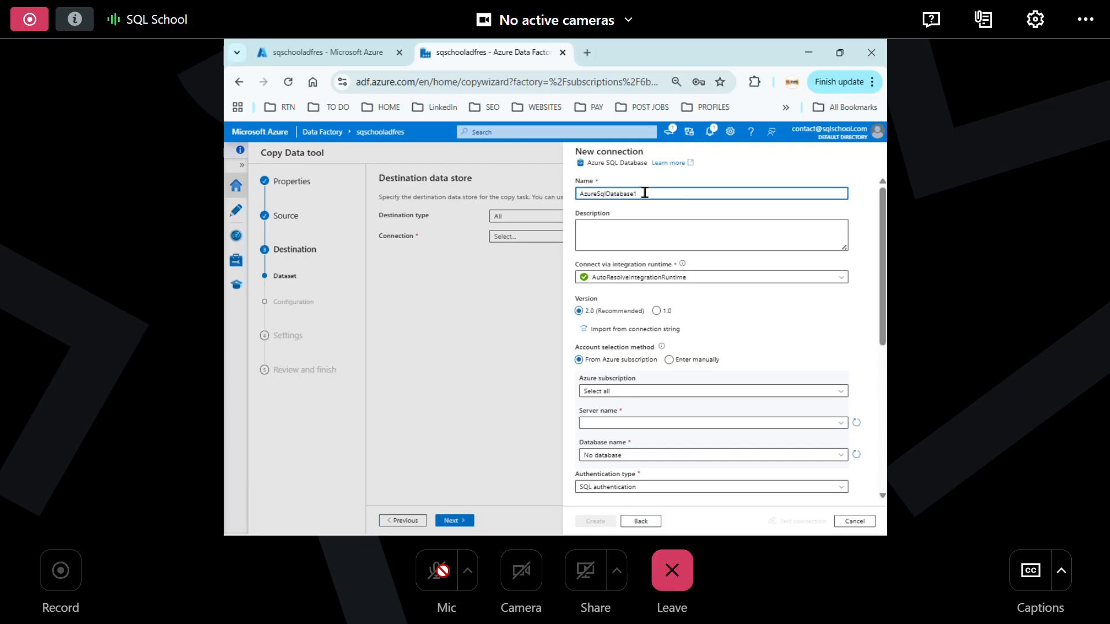
Name the destination connection AzureSqlDatabaseLinkedService and select PracticeDatabase on the server sqlschoolonlineserver
key("BackSpace")
type("Link")
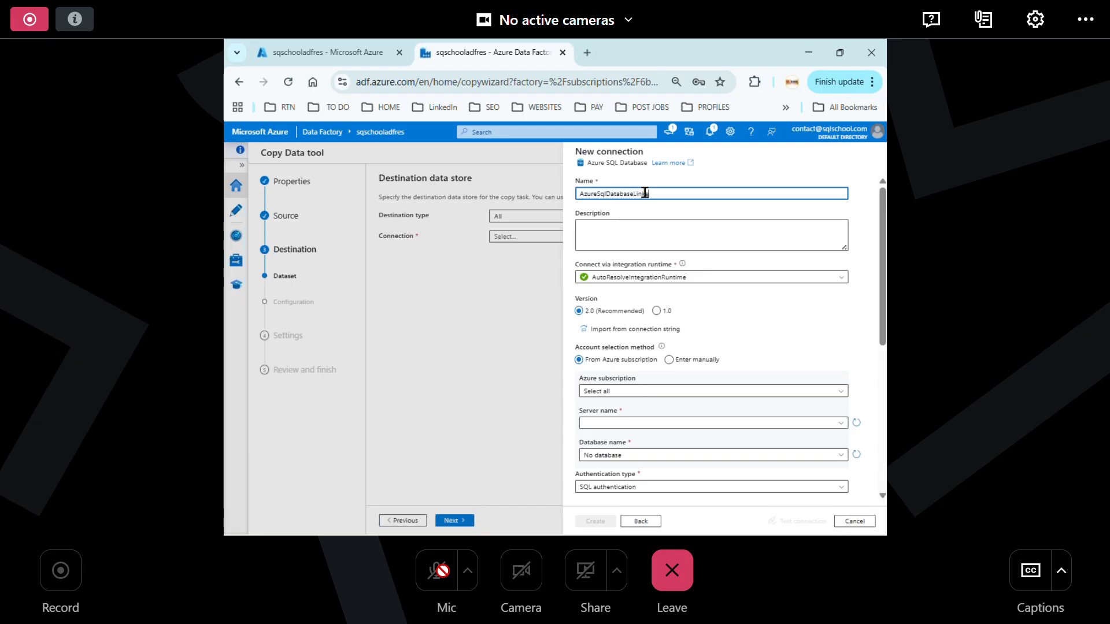
type("edService")
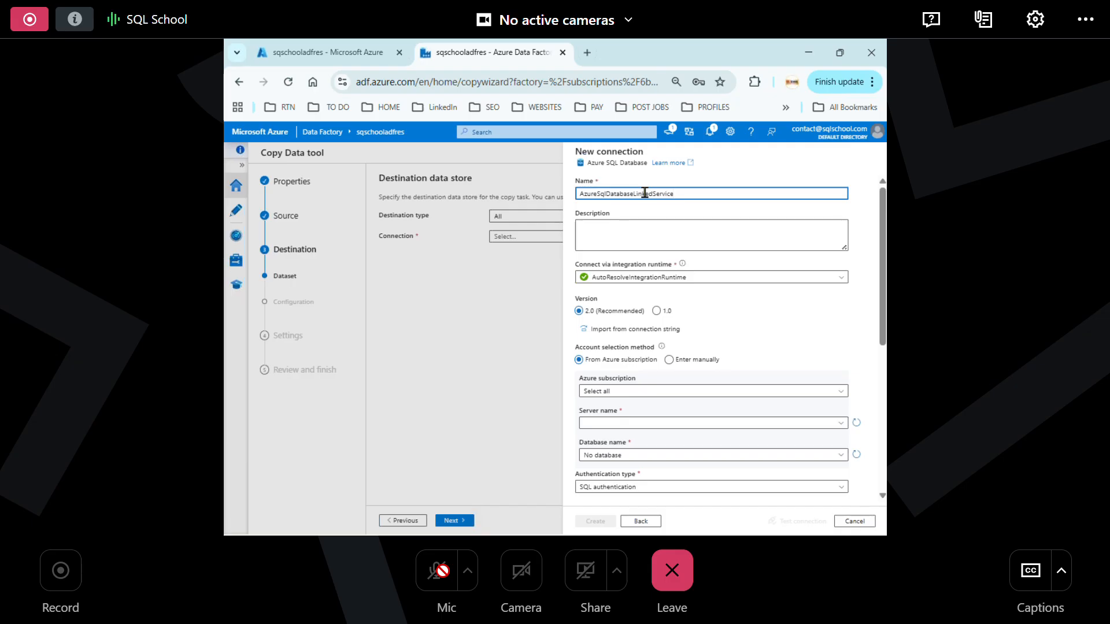
left_click(639, 424)
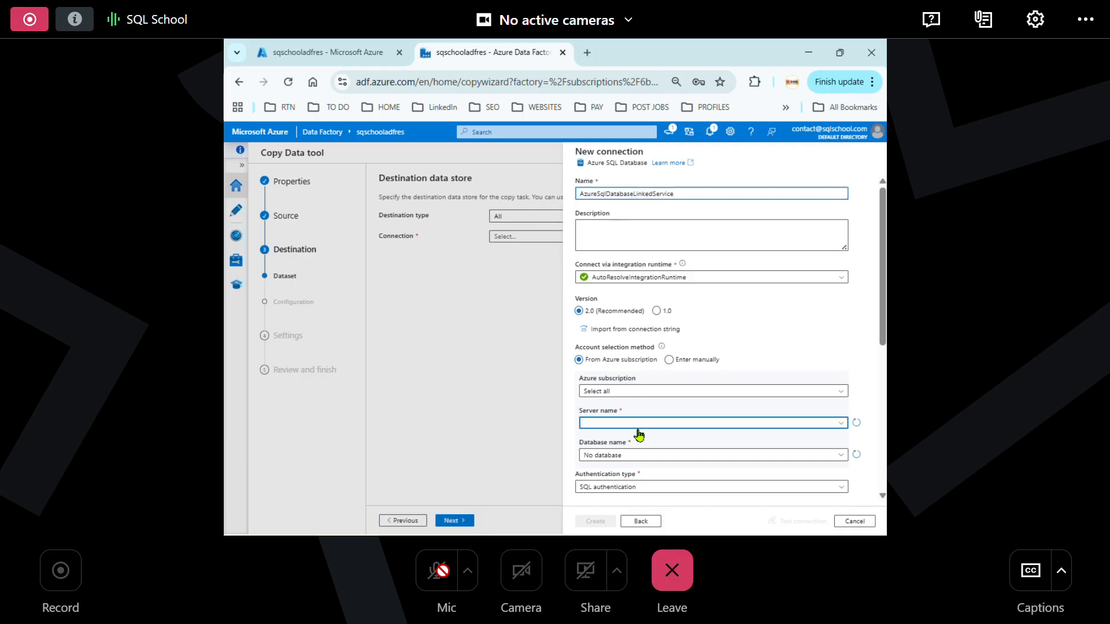
left_click(639, 438)
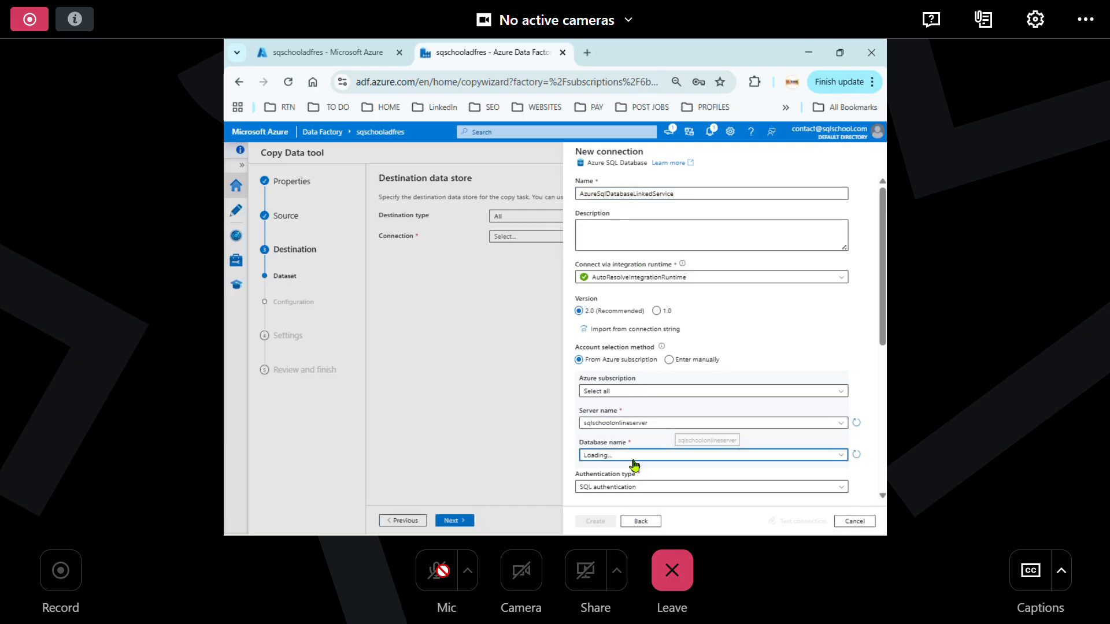
left_click(633, 457)
left_click(636, 470)
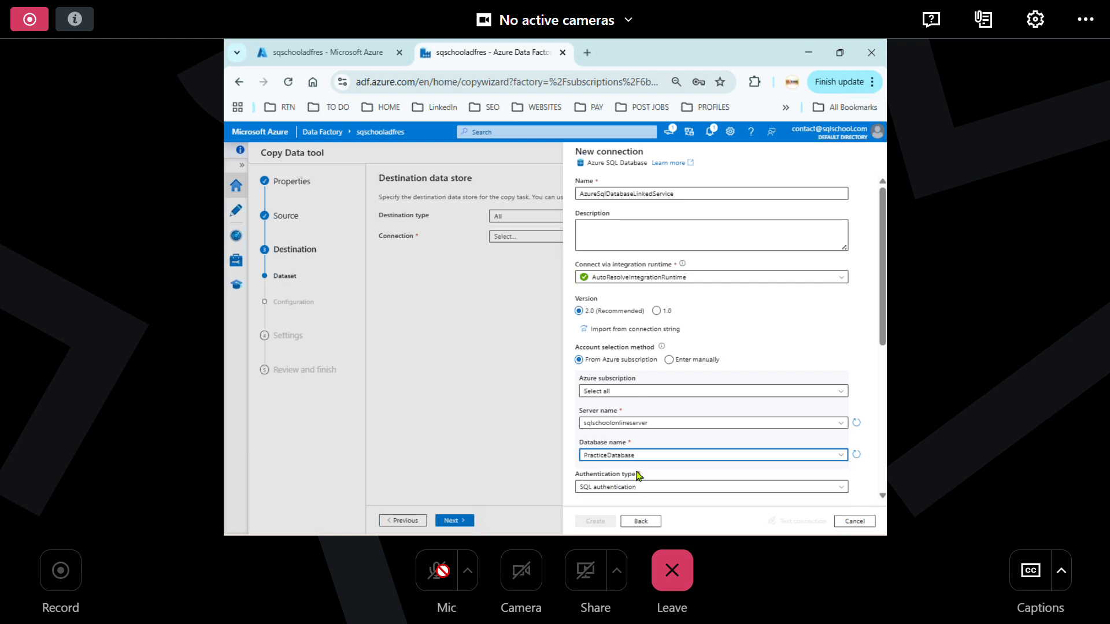
Enter the SQL authentication user name and password for the Azure SQL Database connection
left_click(651, 455)
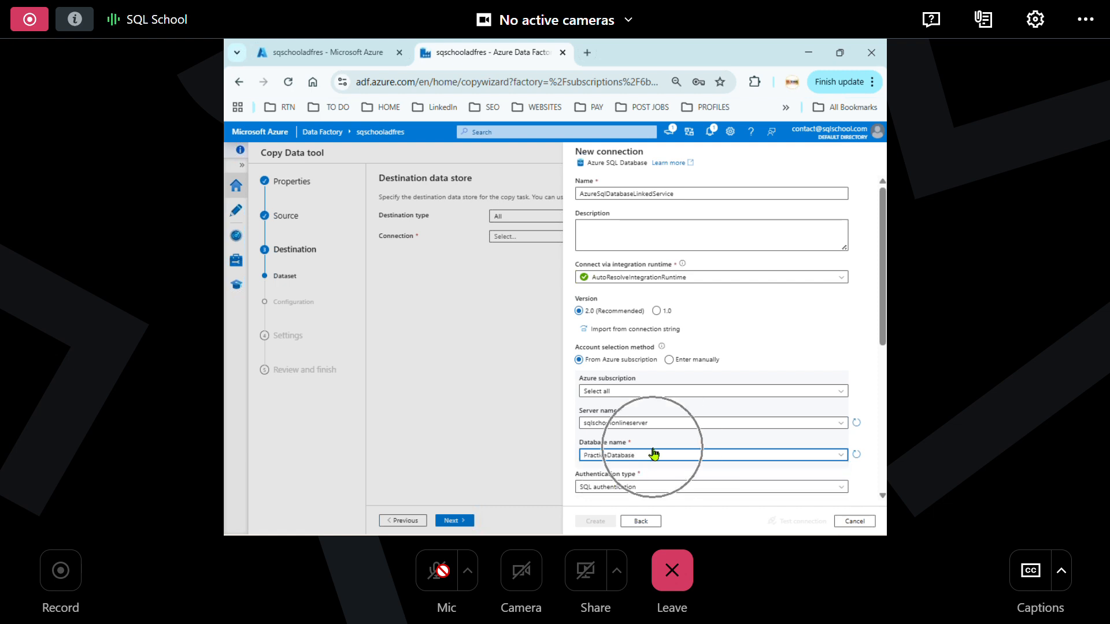
scroll(674, 444, "down", 2)
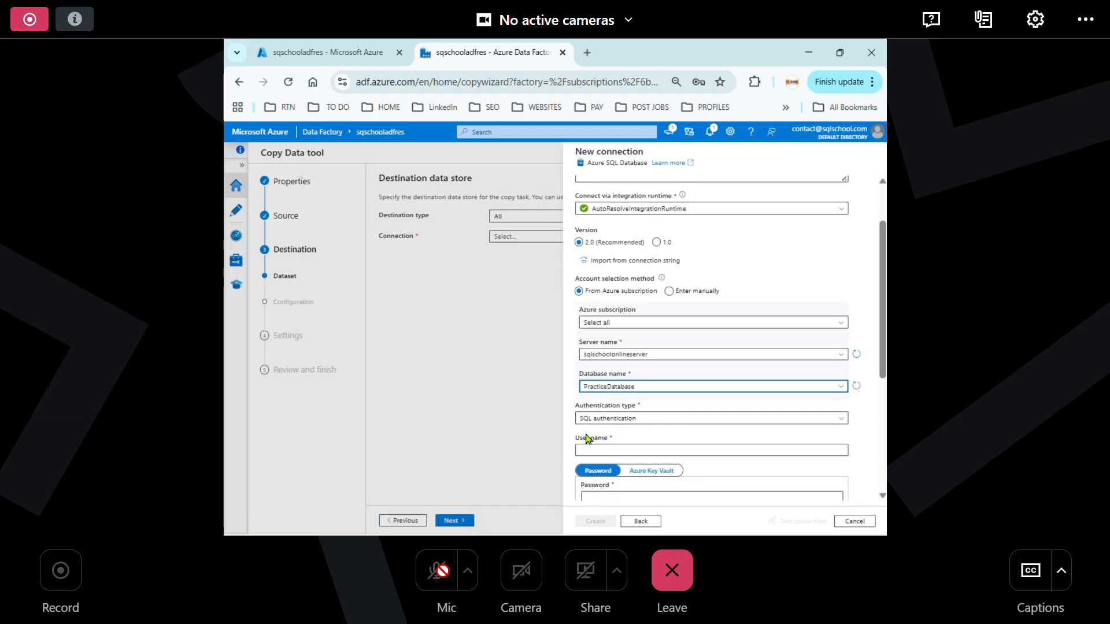
left_click(602, 451)
type("s")
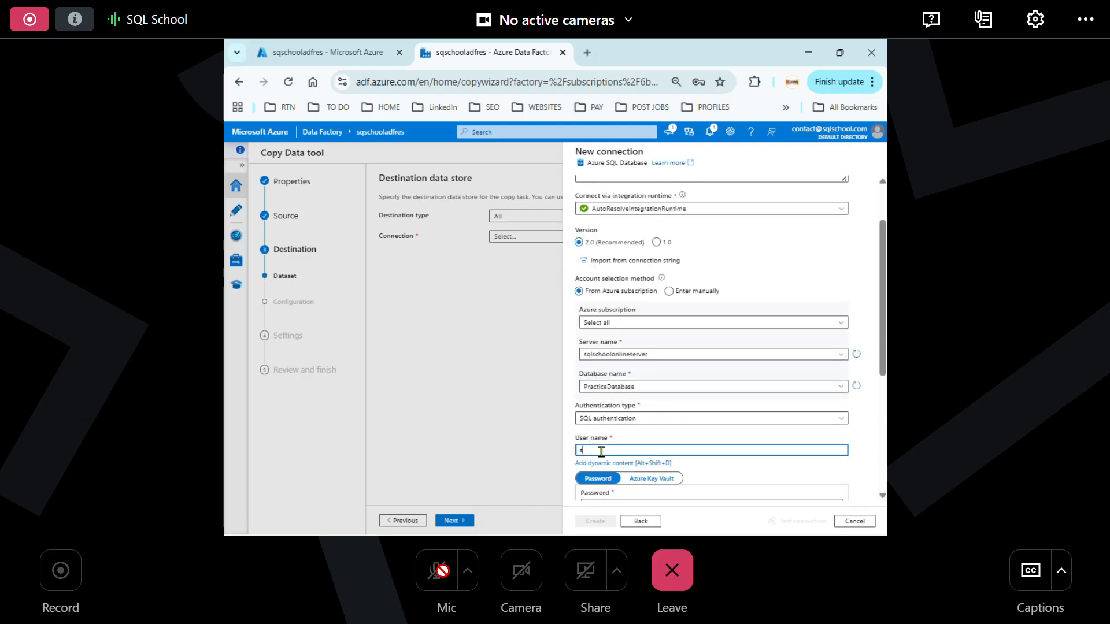
type("qlschool")
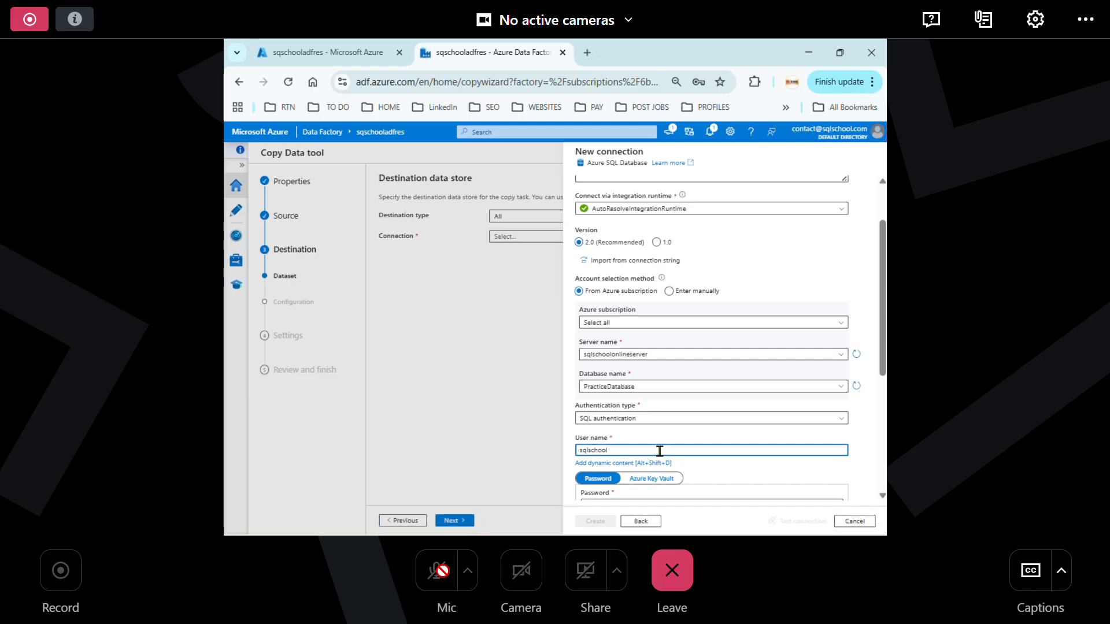
scroll(660, 439, "down", 2)
left_click(614, 367)
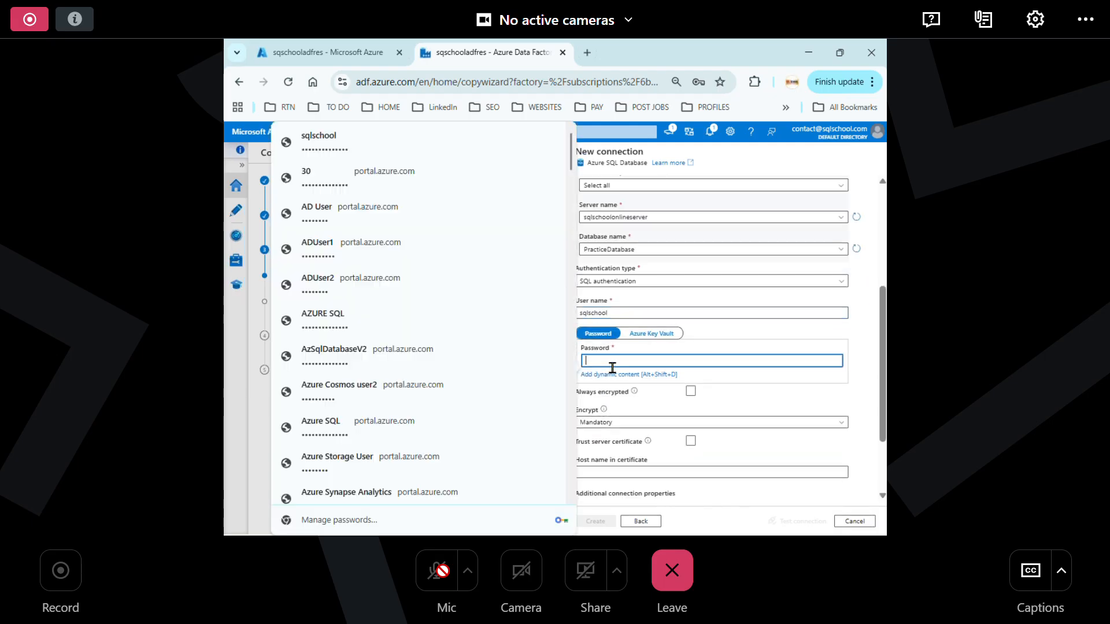
type("•••••••••")
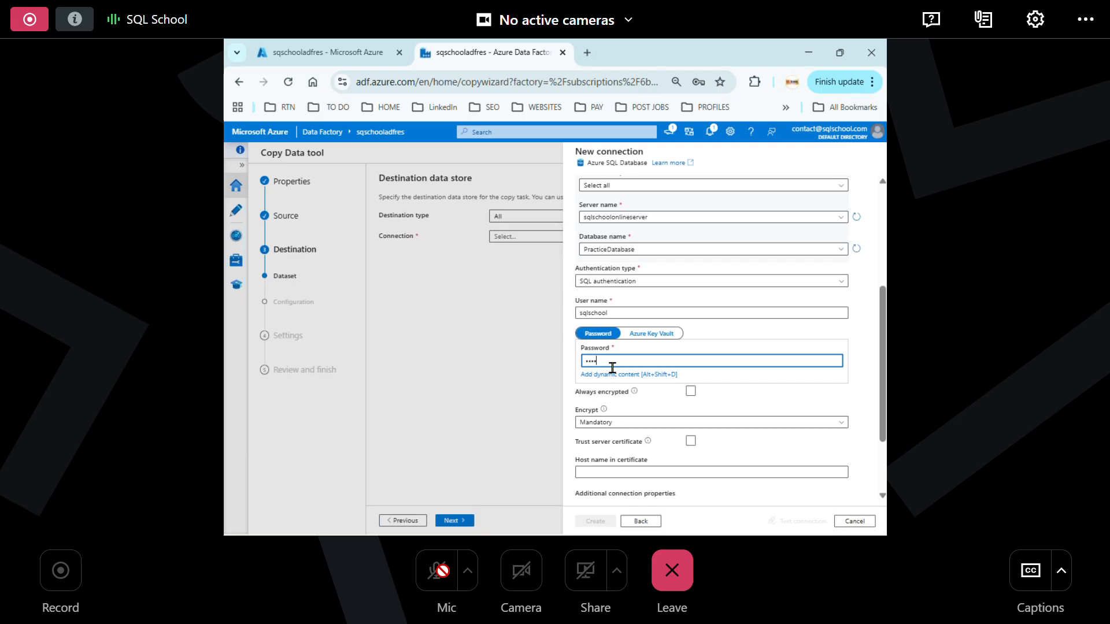
type("••••••")
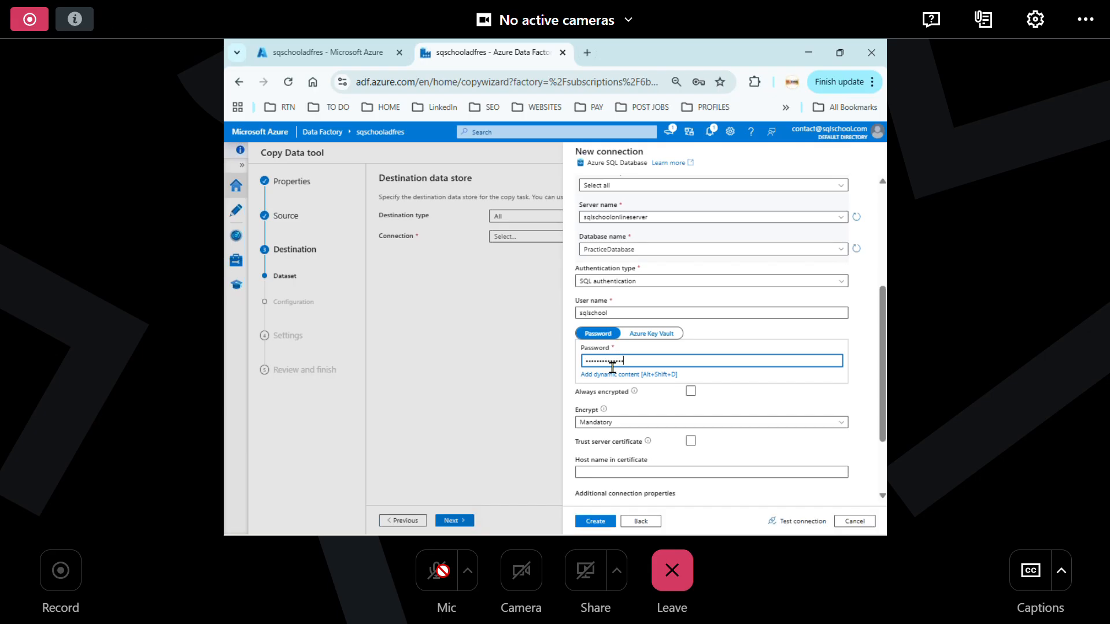
Test and create the AzureSqlDatabaseLinkedService connection, and dismiss the saved-passwords warning
left_click(800, 522)
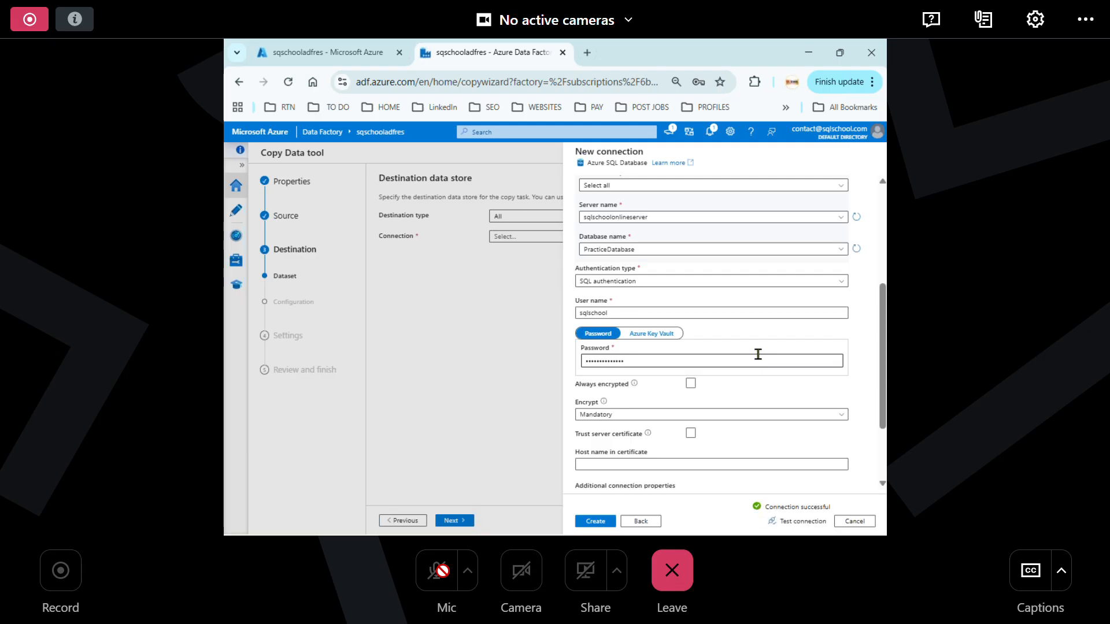
left_click(599, 520)
key("ctrl")
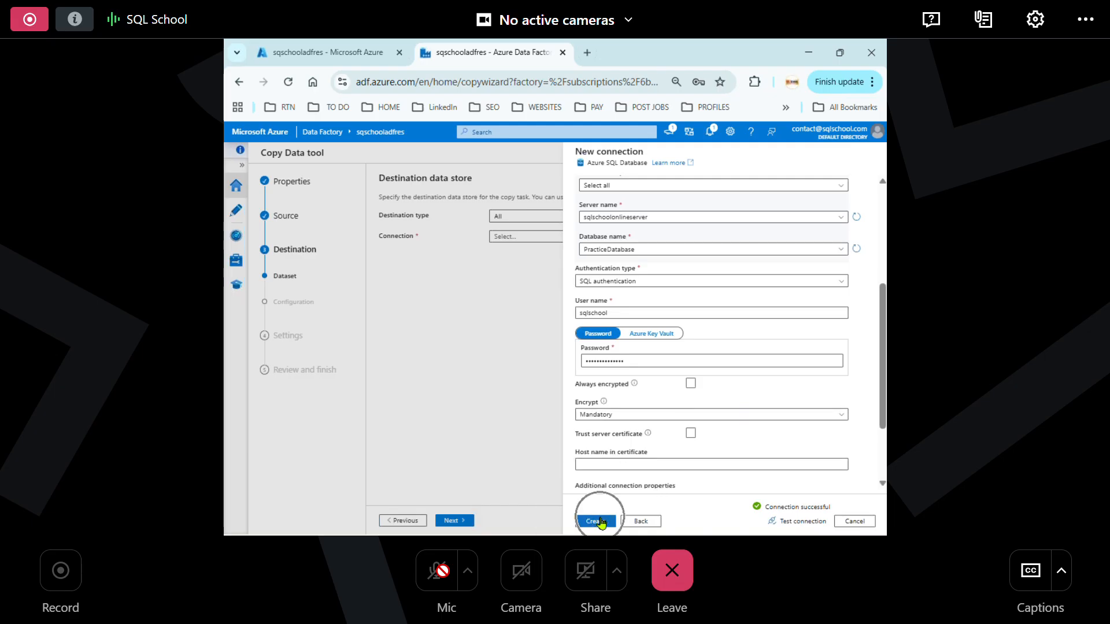
key("ctrl")
left_click(598, 525)
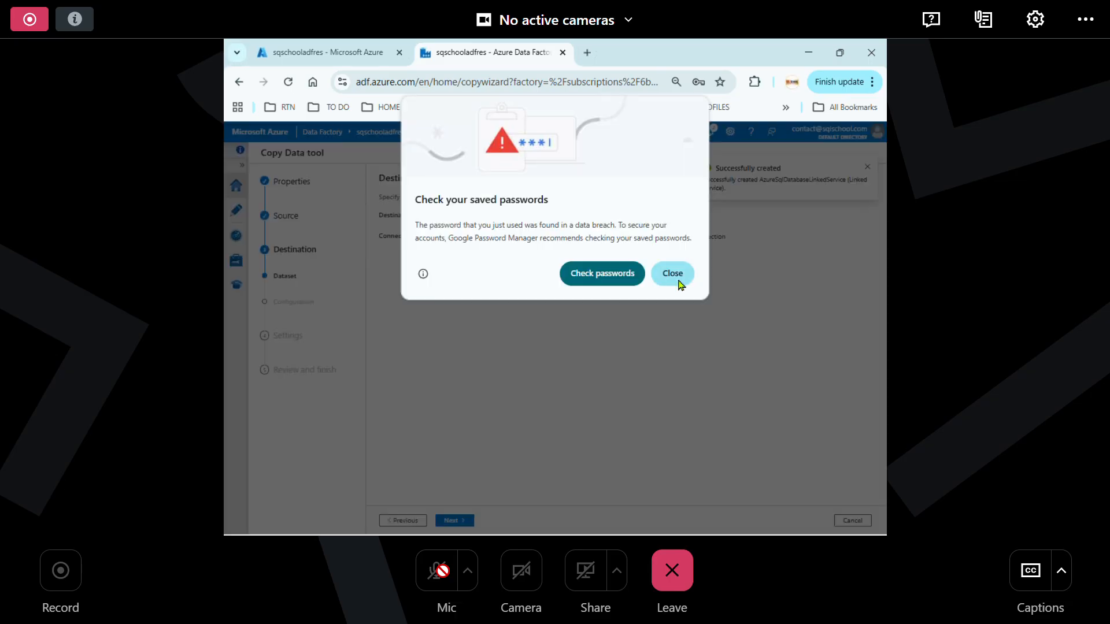
left_click(676, 275)
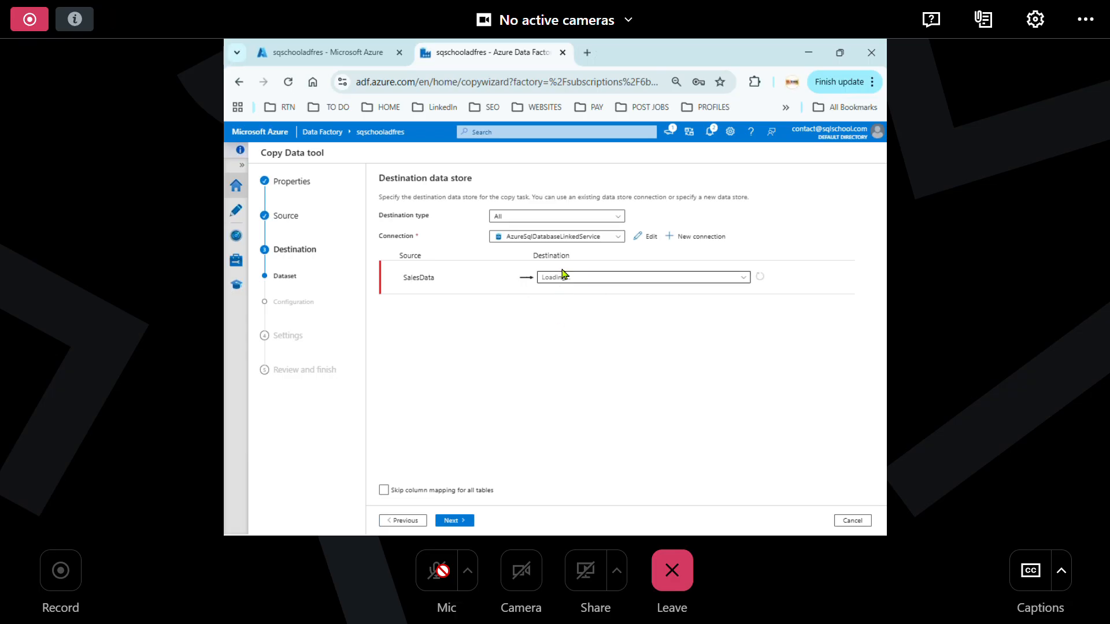
Review the existing database tables offered as the destination for SalesData
key("ctrl")
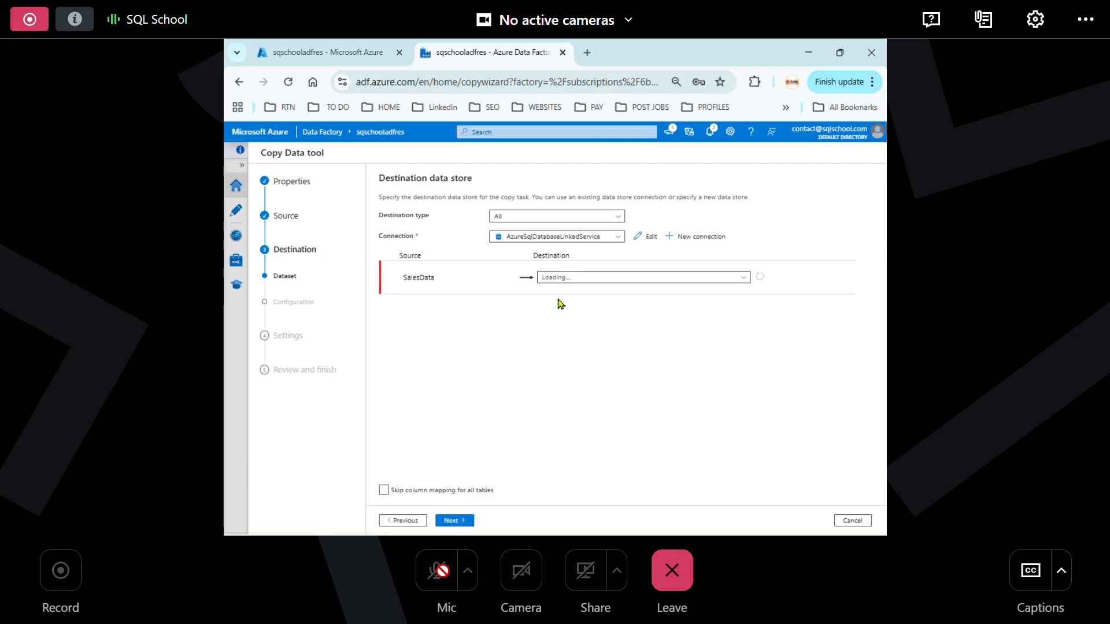
key("ctrl")
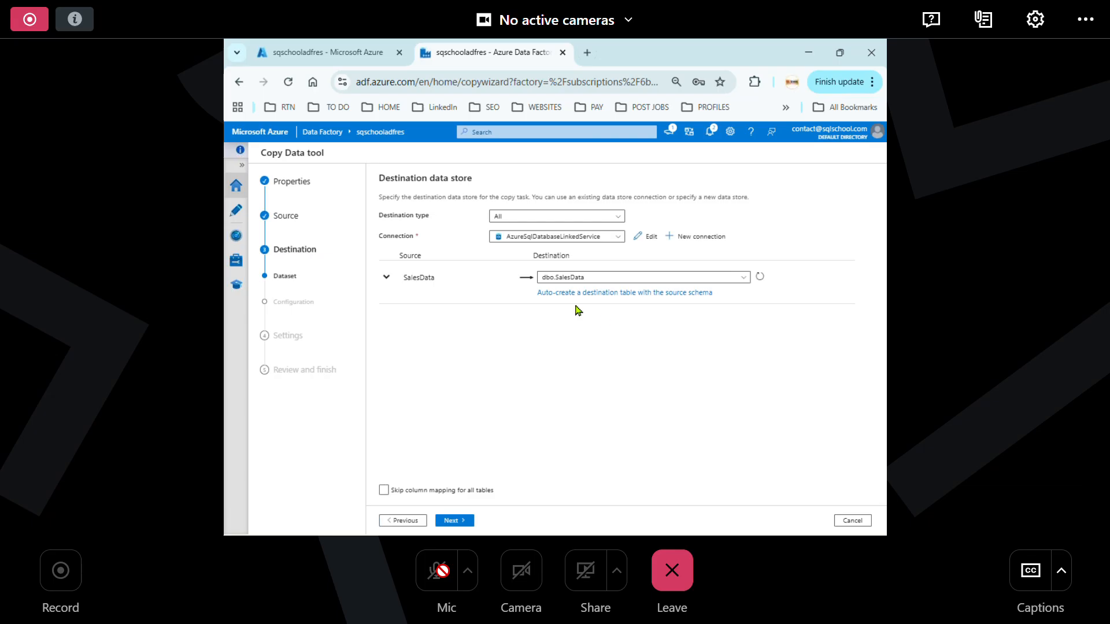
key("ctrl")
key("ctrl")
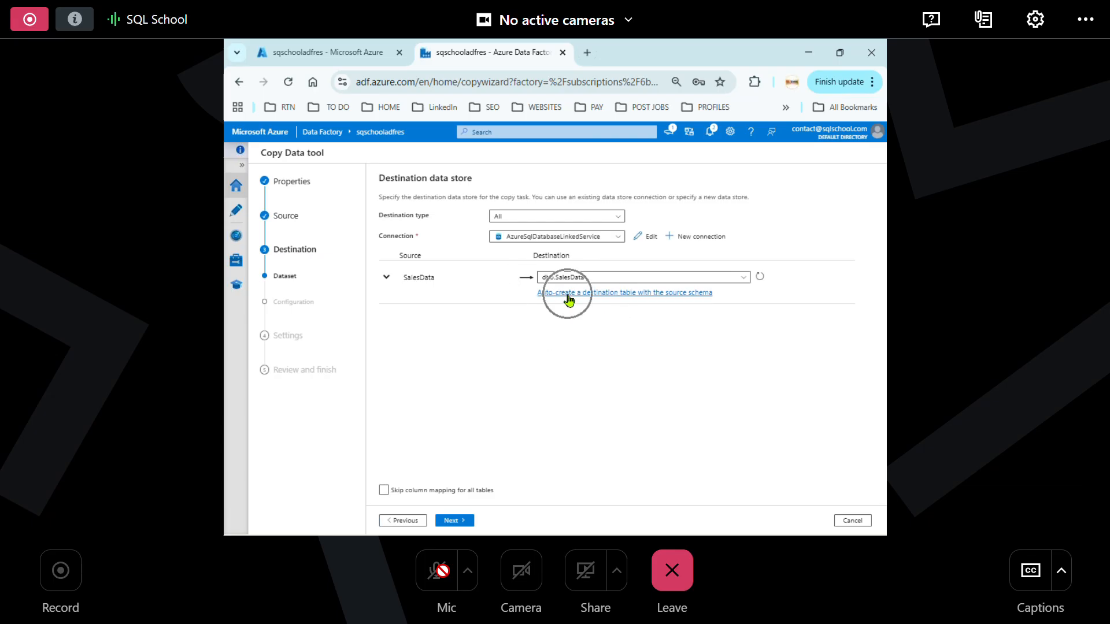
key("ctrl")
key("ctrl")
key("ctrl")
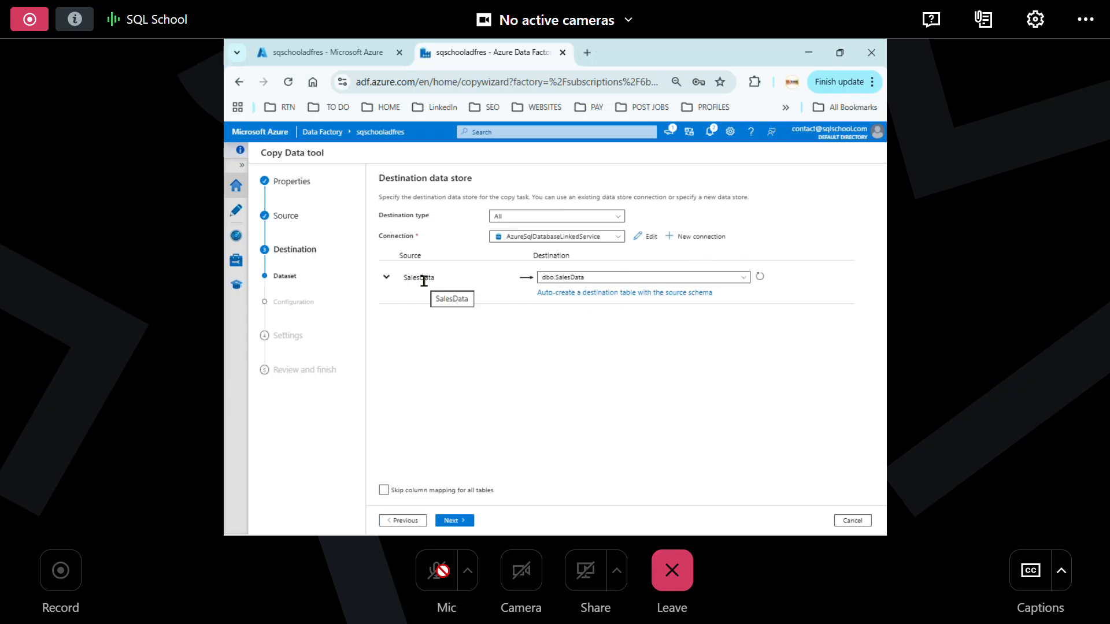
left_click(745, 279)
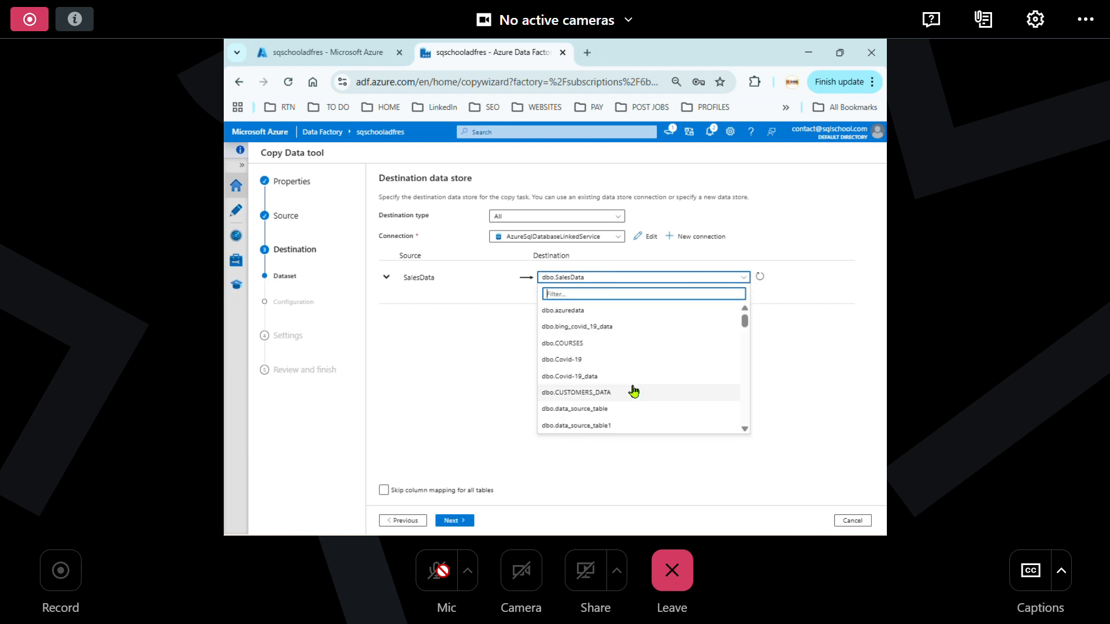
left_click(784, 346)
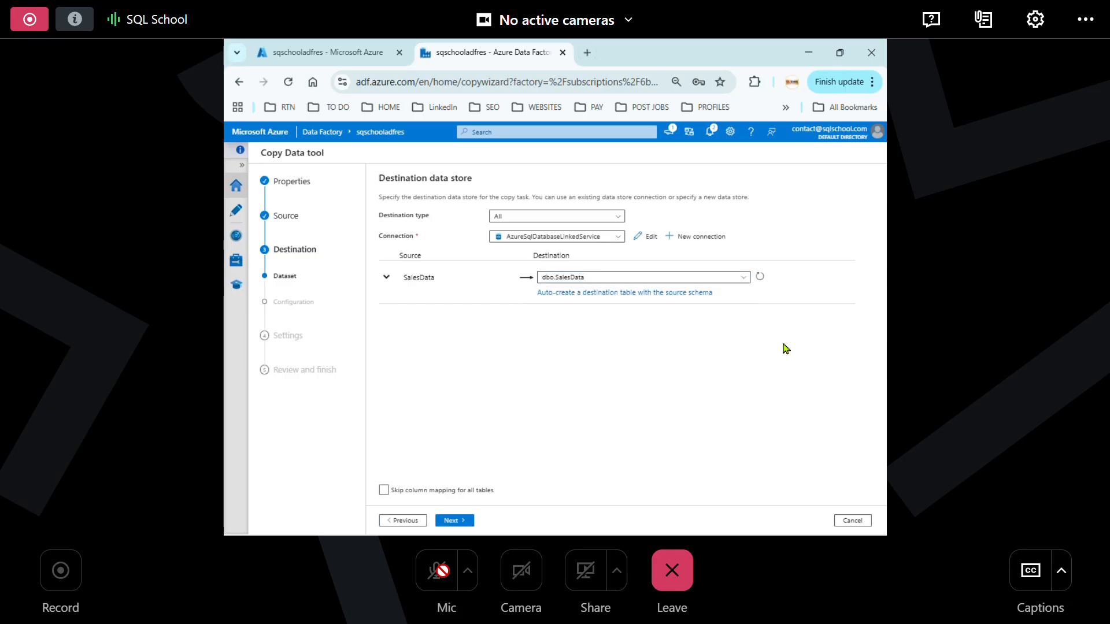
Set the destination to an auto-created table dbo.tblSalesData based on the source schema, and proceed to the column mapping
left_click(564, 298)
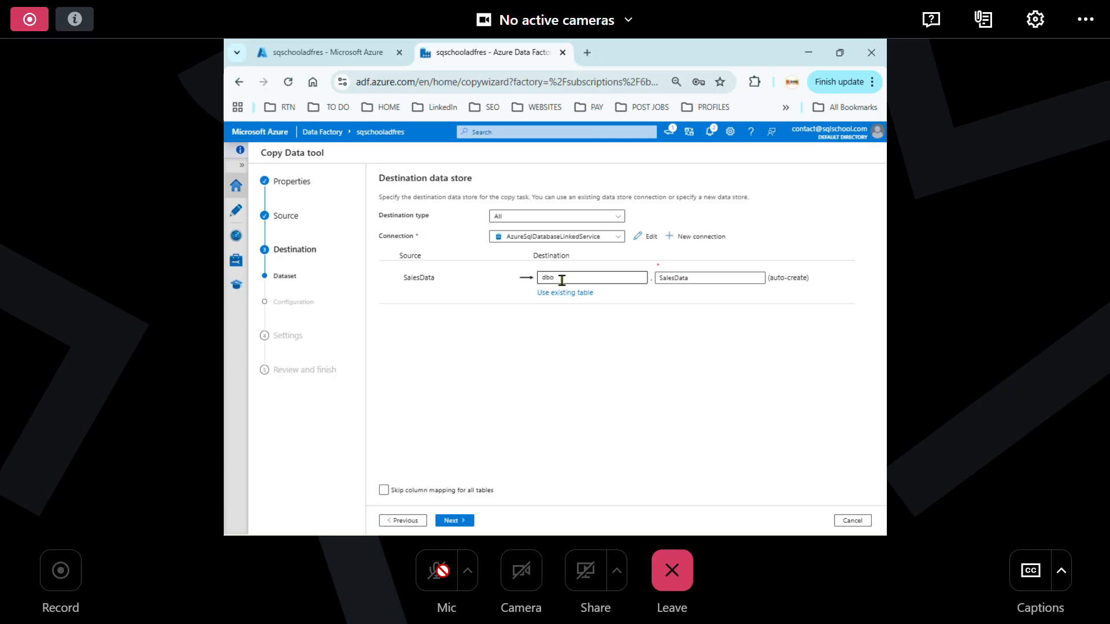
left_click(561, 280)
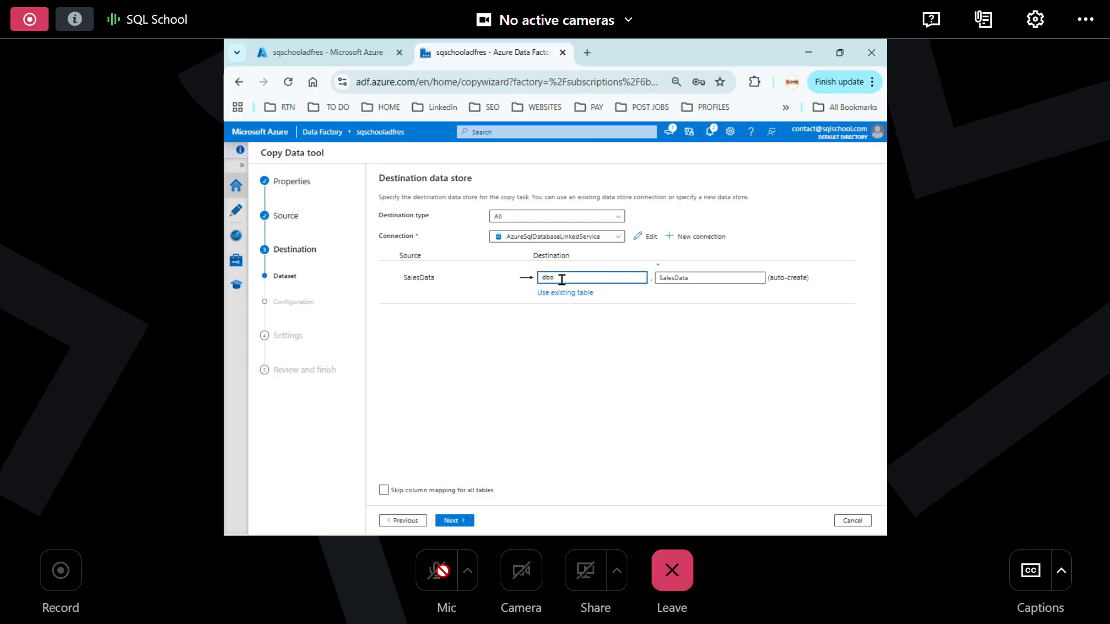
key("ctrl")
left_click(711, 280)
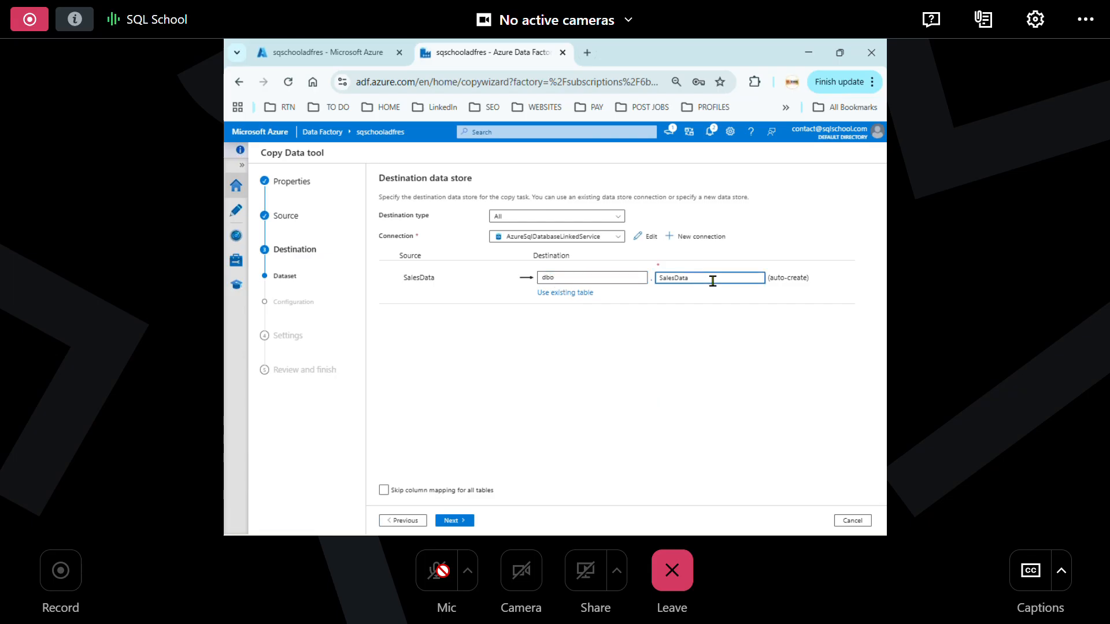
type("tbl")
key("ctrl")
left_click(457, 520)
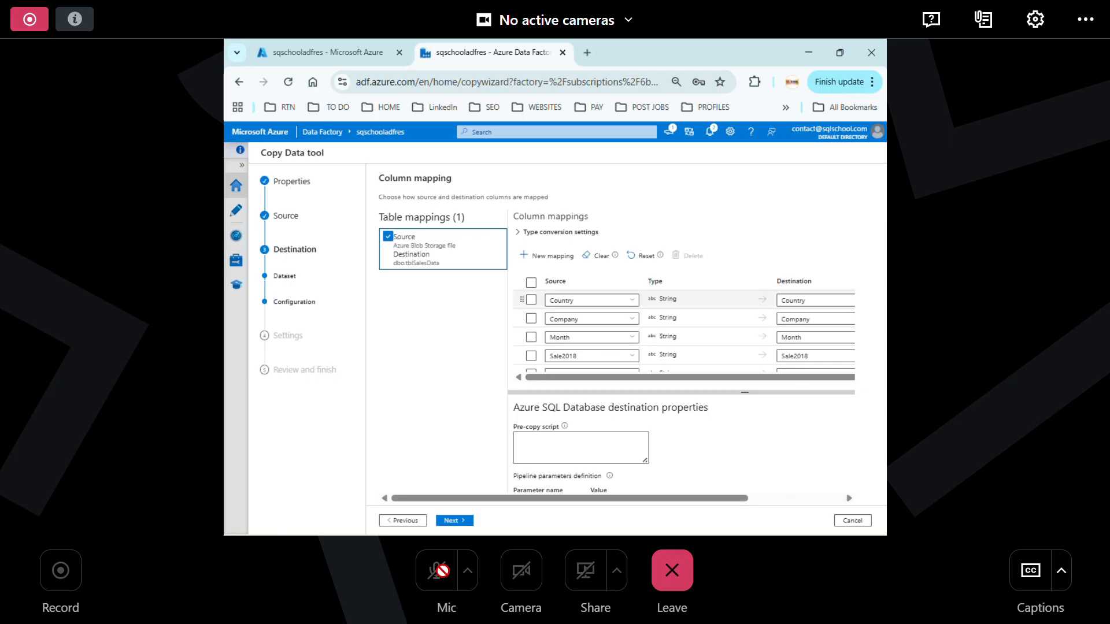
Rename the destination column for Sale2018 to Sale_2018 in the column mappings and continue to the copy task settings
scroll(684, 331, "down", 2)
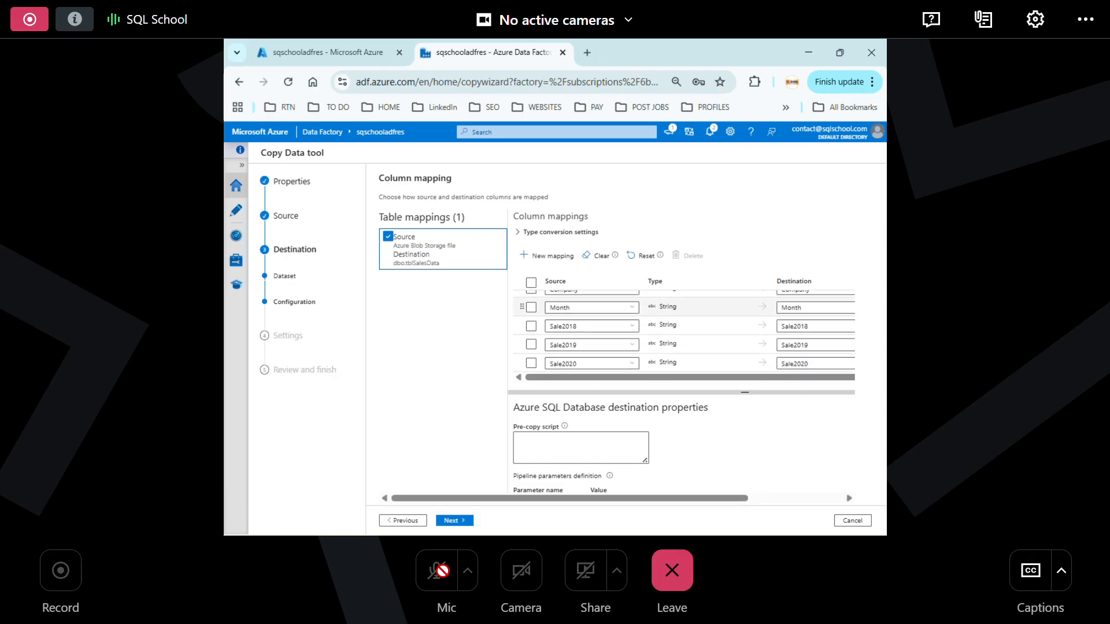
left_click_drag(811, 379, 843, 381)
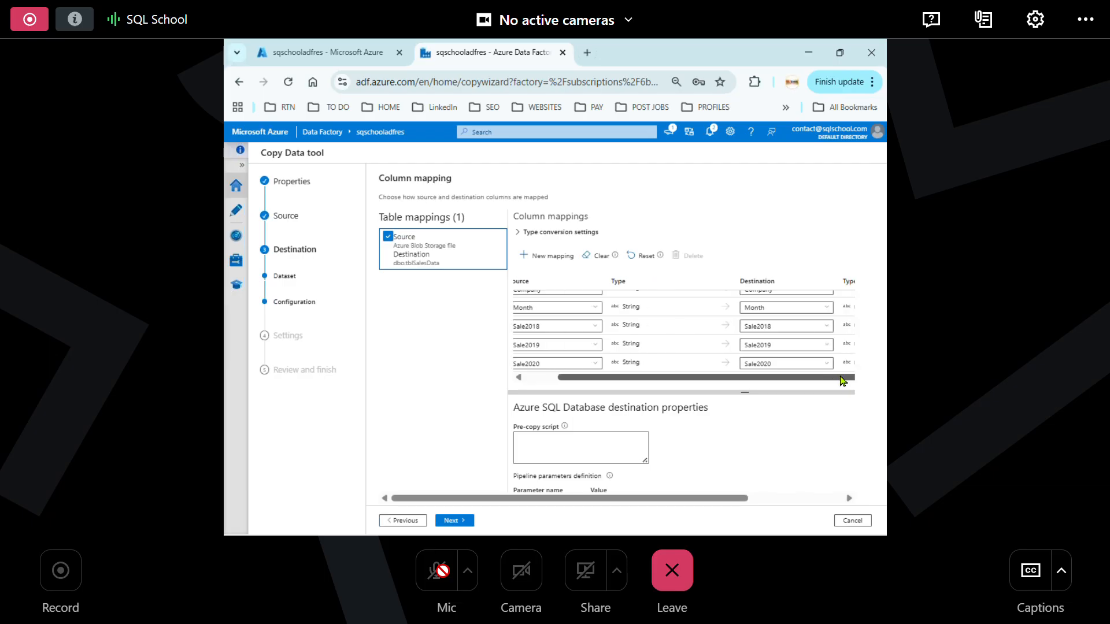
left_click(764, 328)
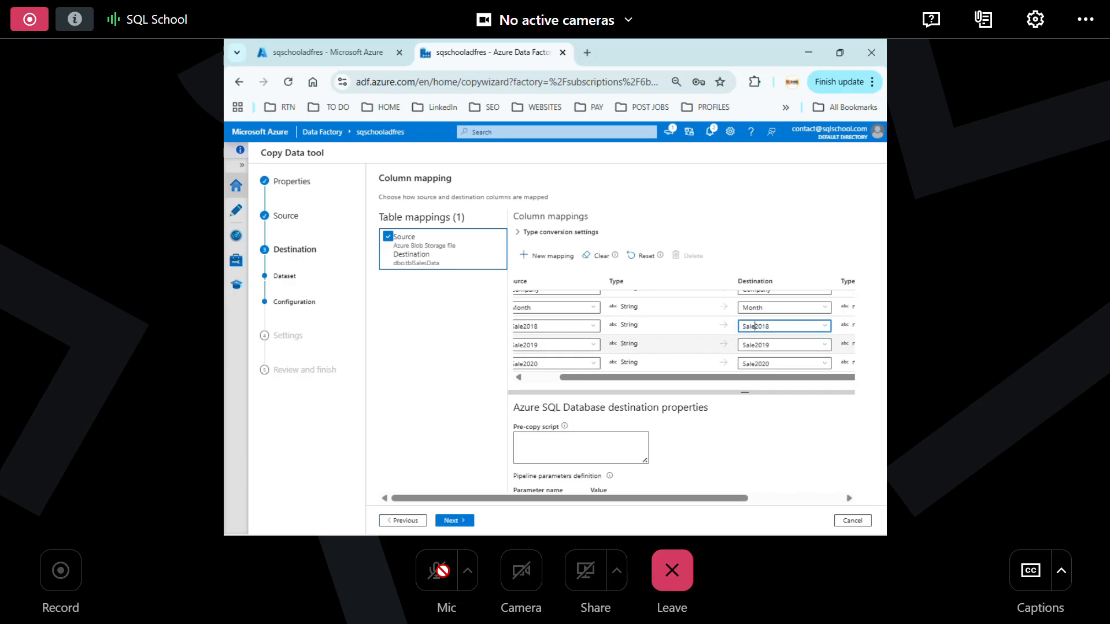
type("_")
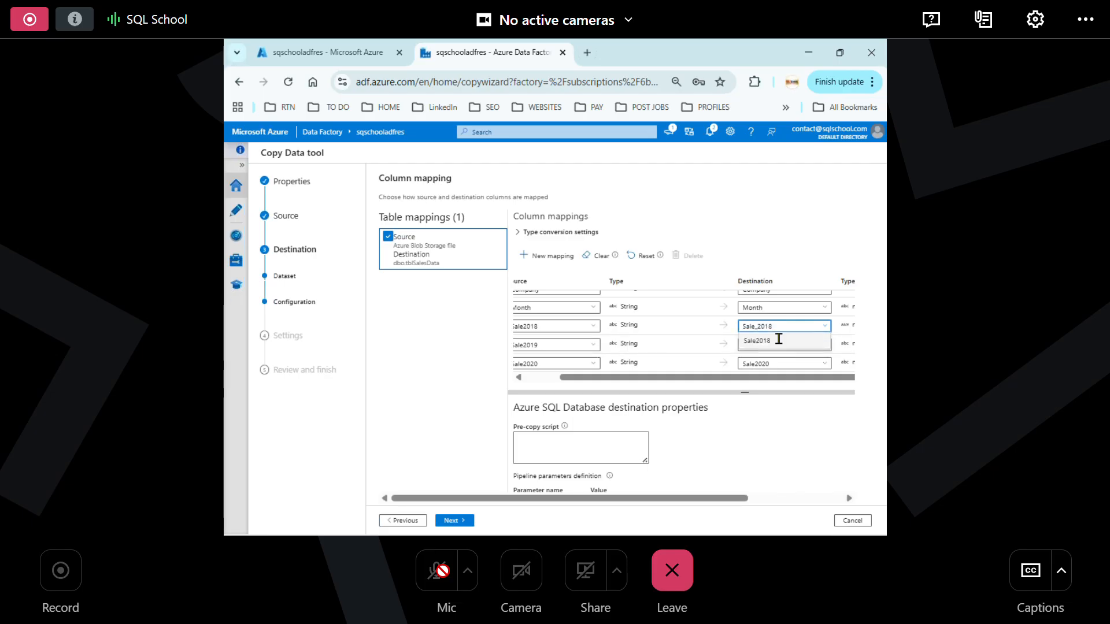
left_click(761, 425)
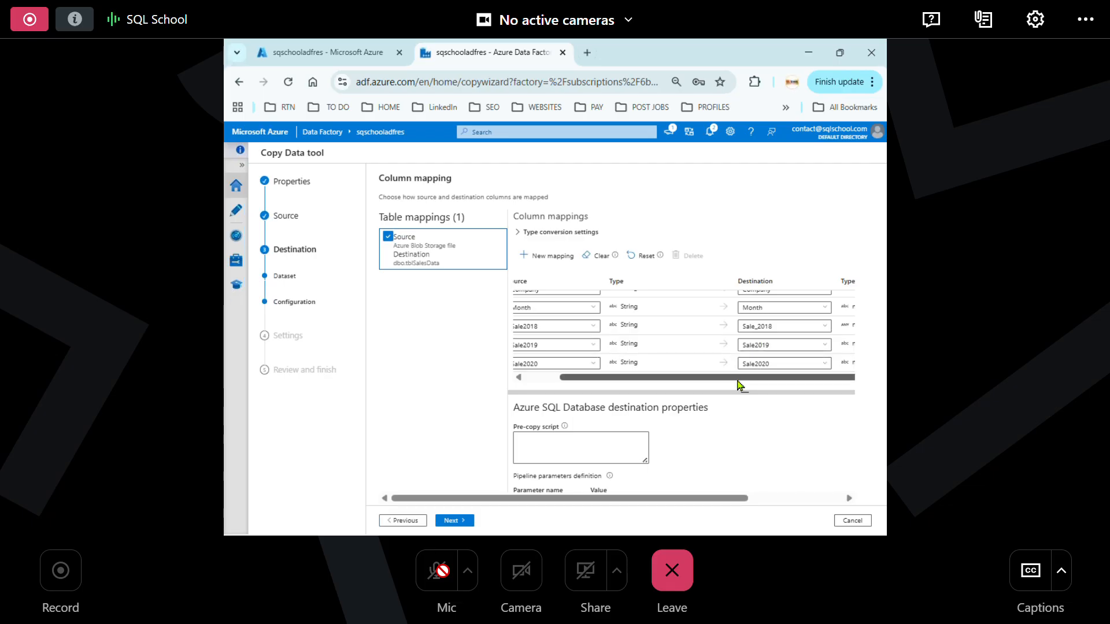
left_click_drag(675, 386, 625, 387)
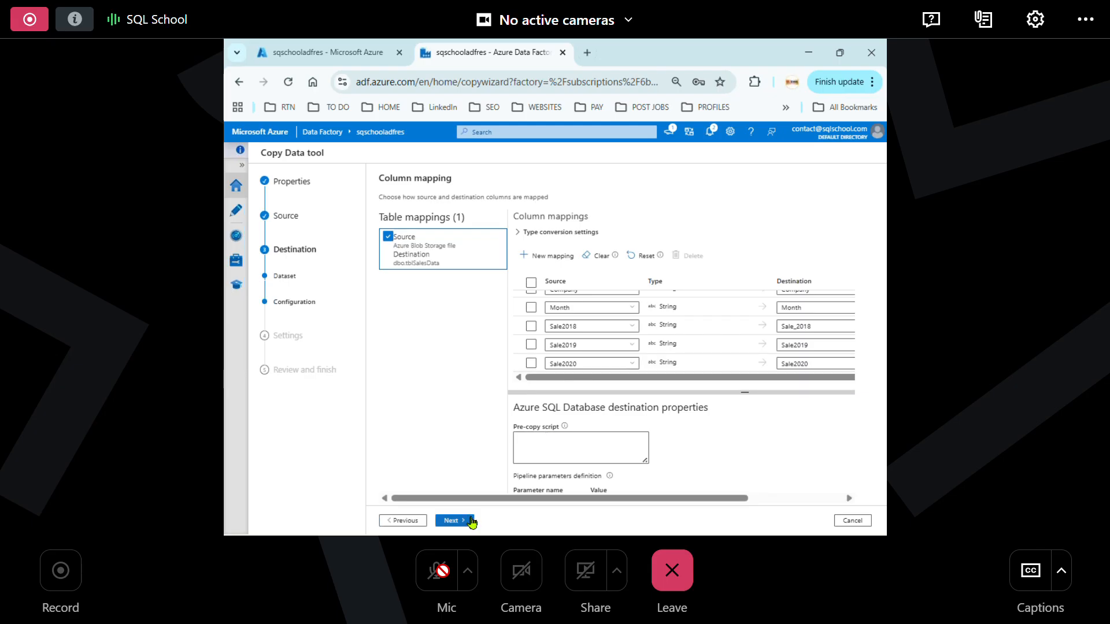
left_click(472, 521)
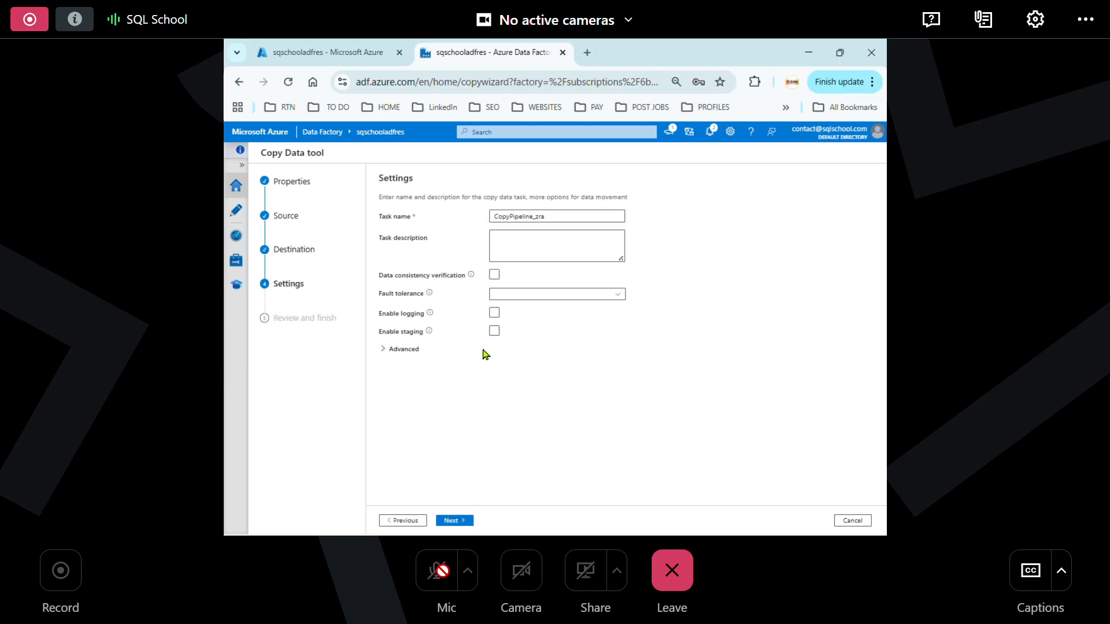
Name the task BlobDataCopy with the description "Copy Data from Azure Blob Storage to Azure SQL Database / Azure Synapse" and reveal the advanced settings
left_click(532, 218)
double_click(532, 218)
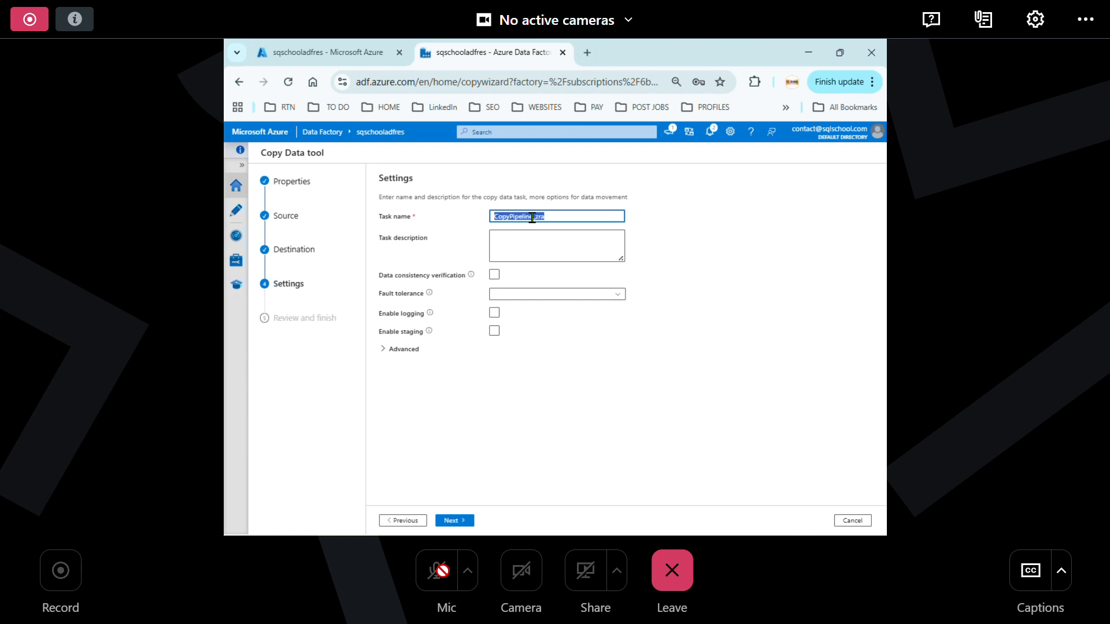
type("BlobDataCopy")
left_click(543, 252)
type("Cop")
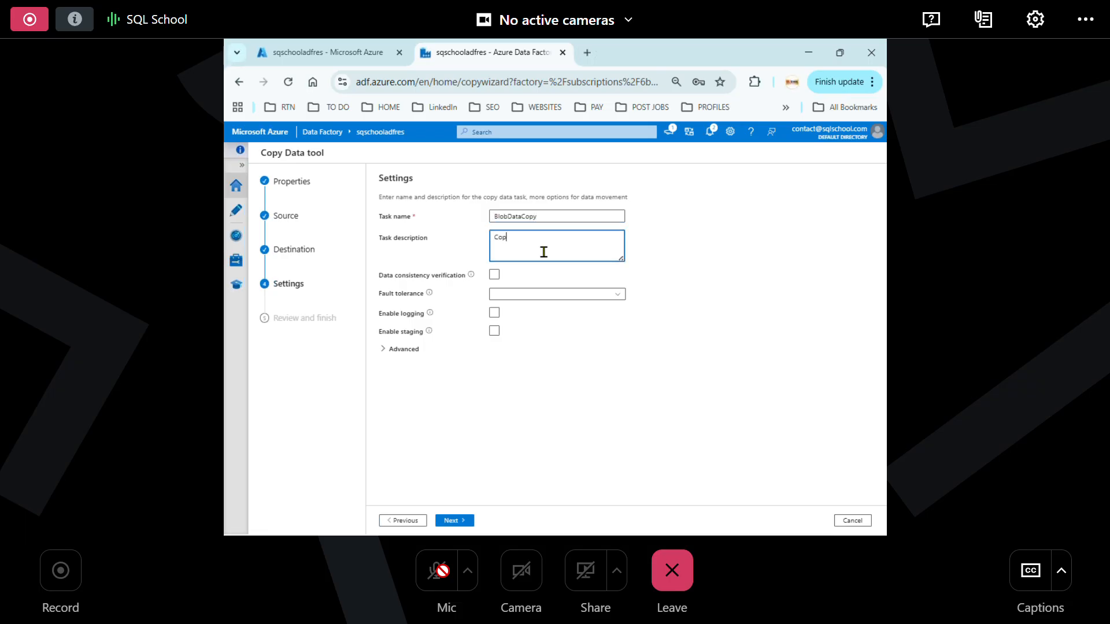
type("y Data from Azure Blob ")
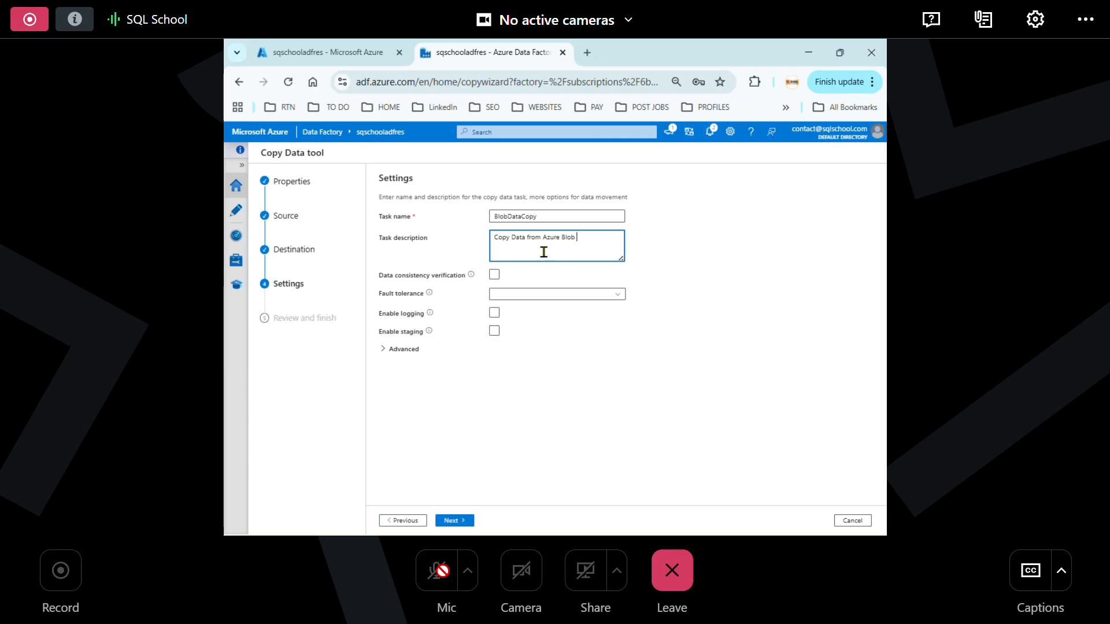
type("Storage to Azure SQL Database / Azure Sybapseapse")
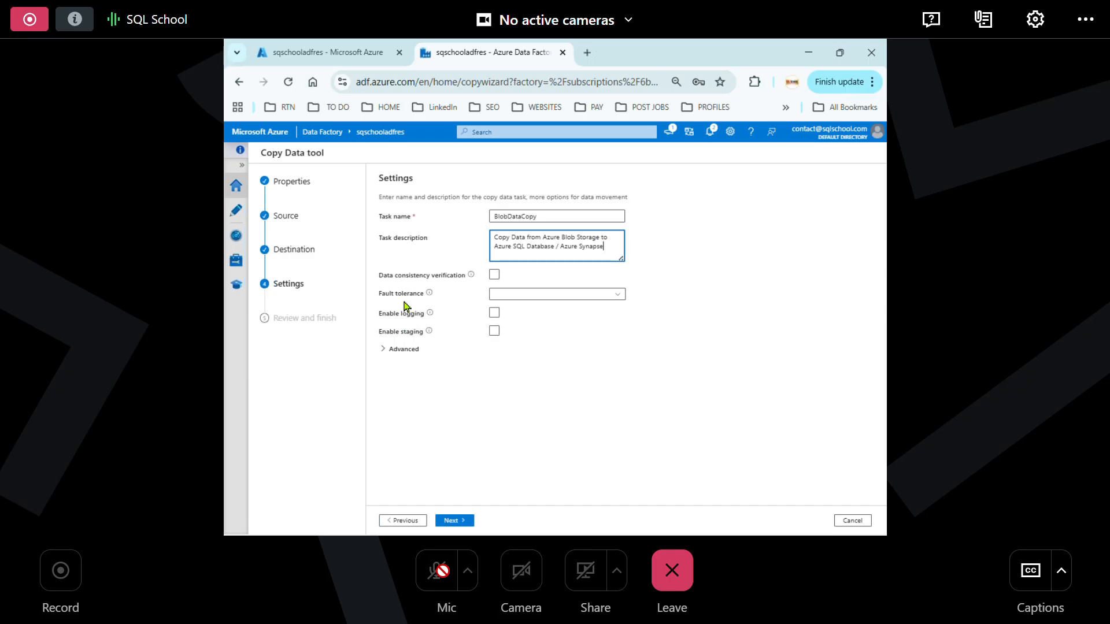
left_click(383, 353)
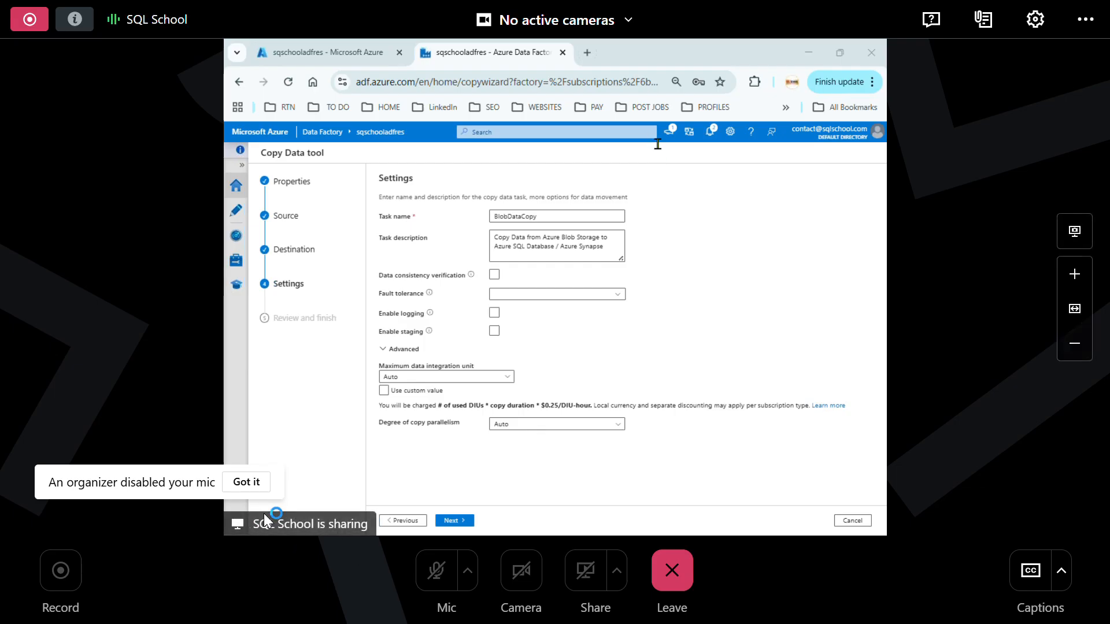
Switch to SQL Server Management Studio and begin a query against PracticeDatabase with SELECT * FROM
left_click(243, 484)
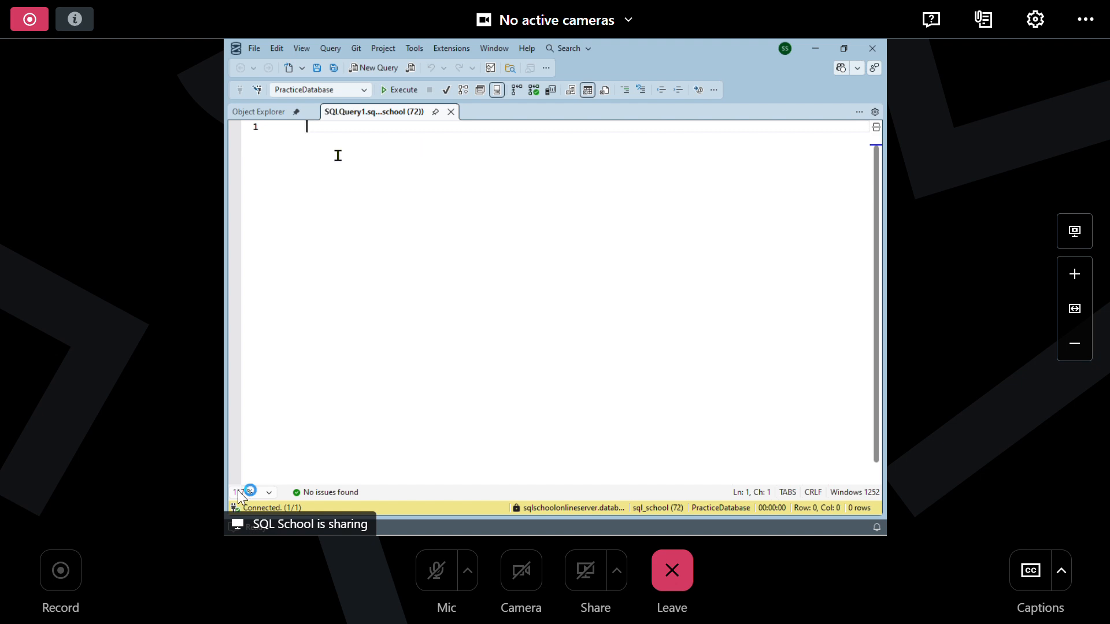
key("Return")
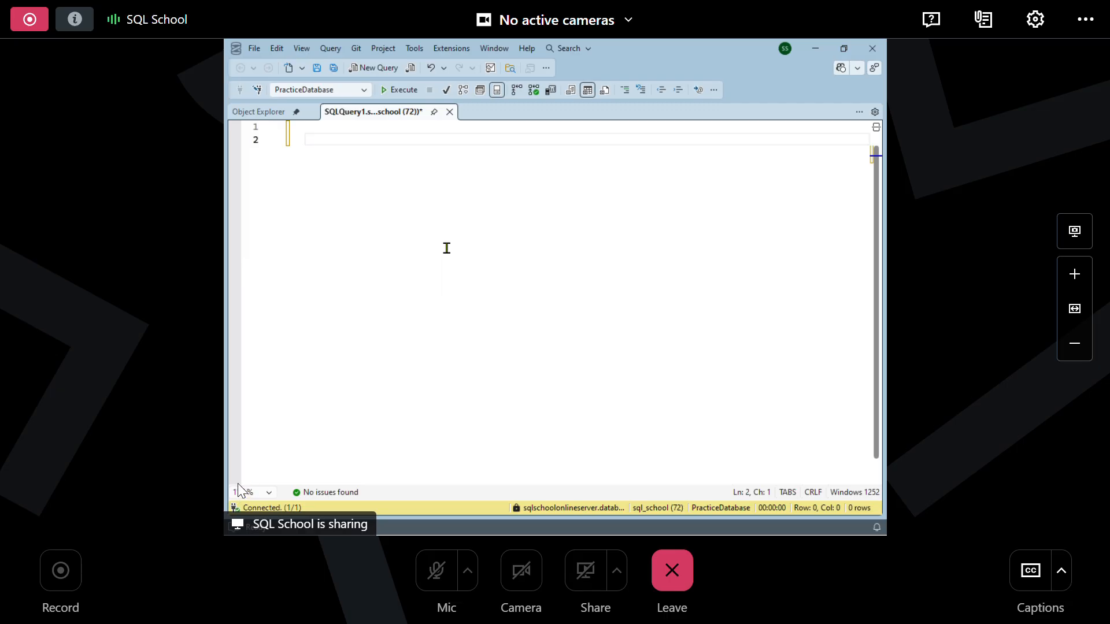
type("SELEC")
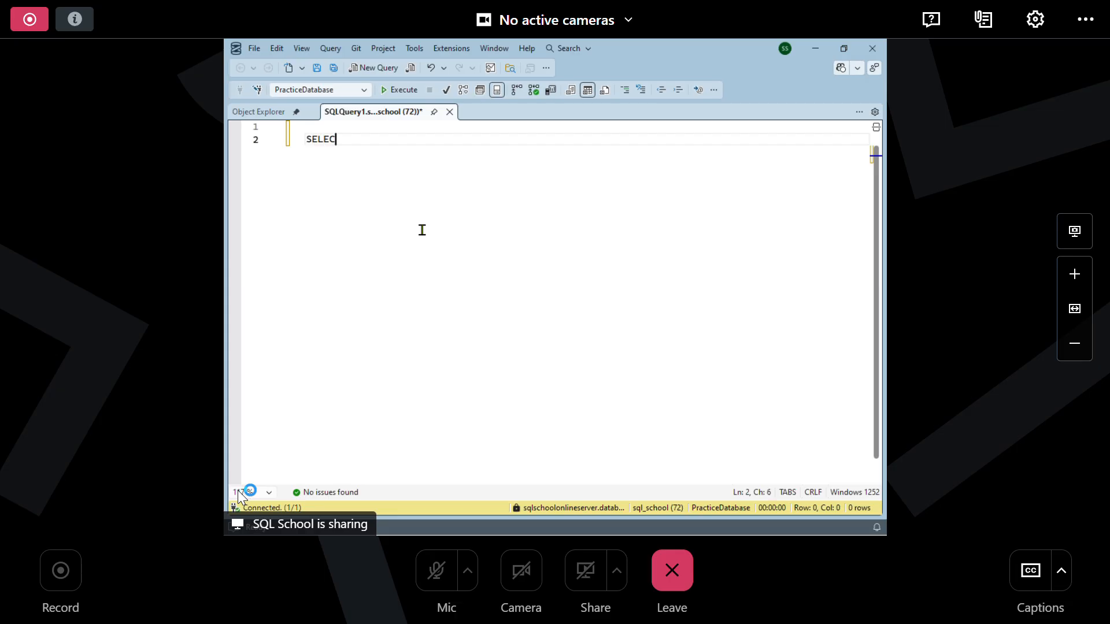
key("BackSpace")
type("T *")
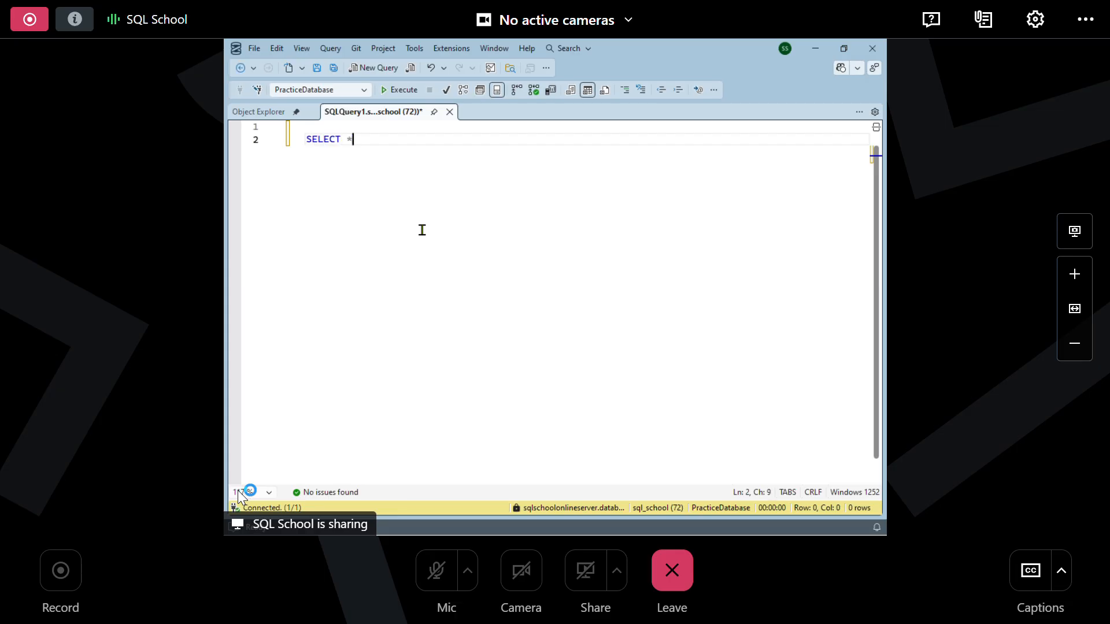
type(" FRP,")
key("BackSpace")
key("BackSpace")
key("BackSpace")
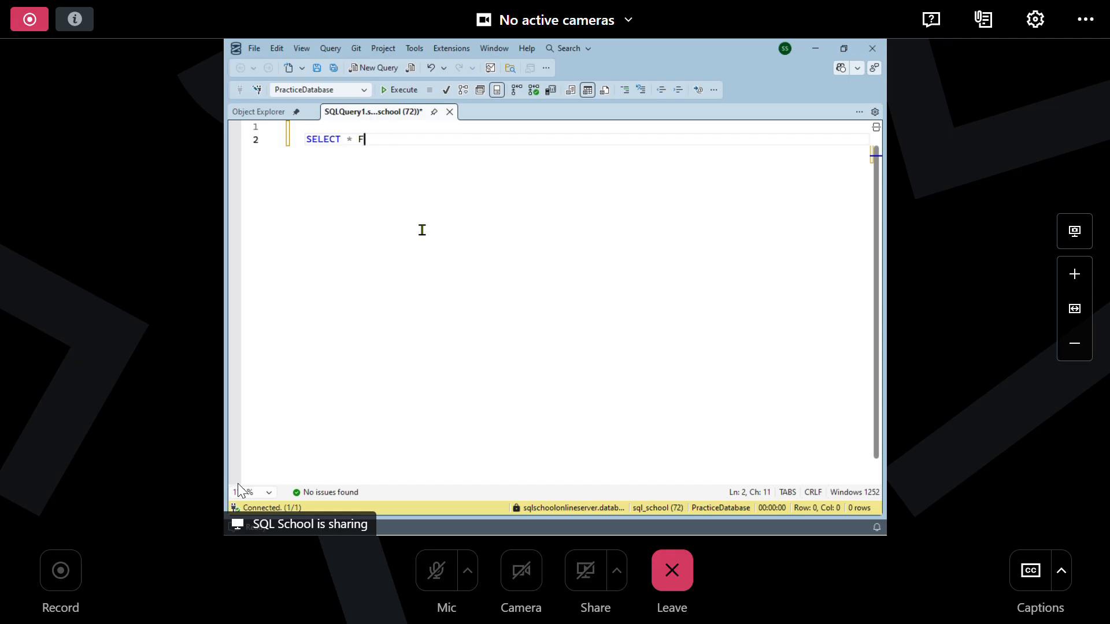
type("ROM")
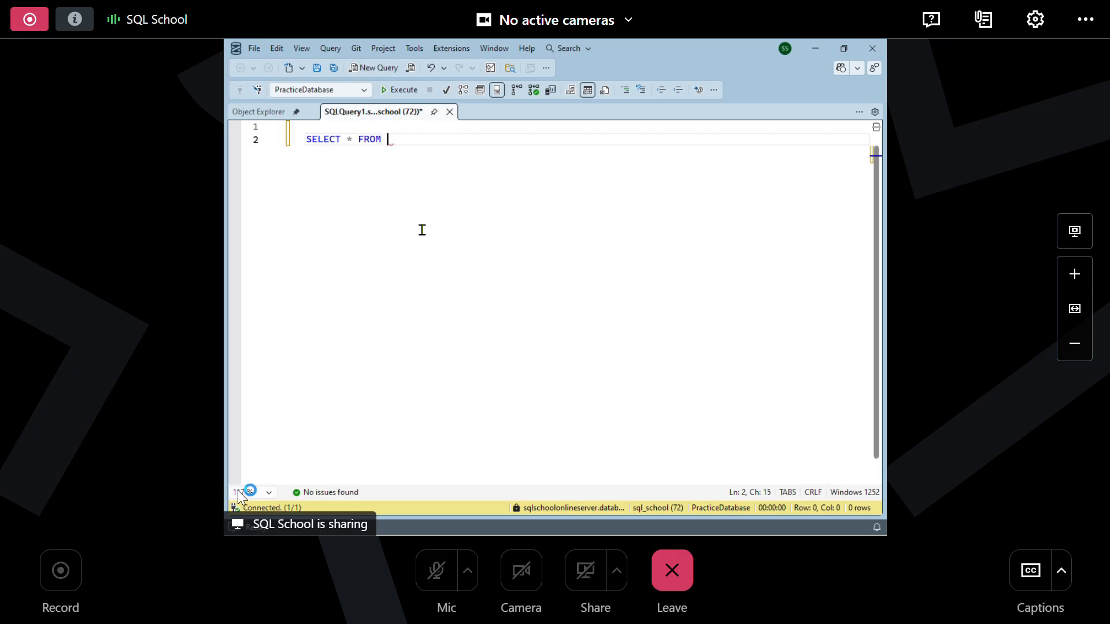
Return to Data Factory in the browser, finish the Copy Data tool and check the monitored pipeline runs
key("alt+Tab")
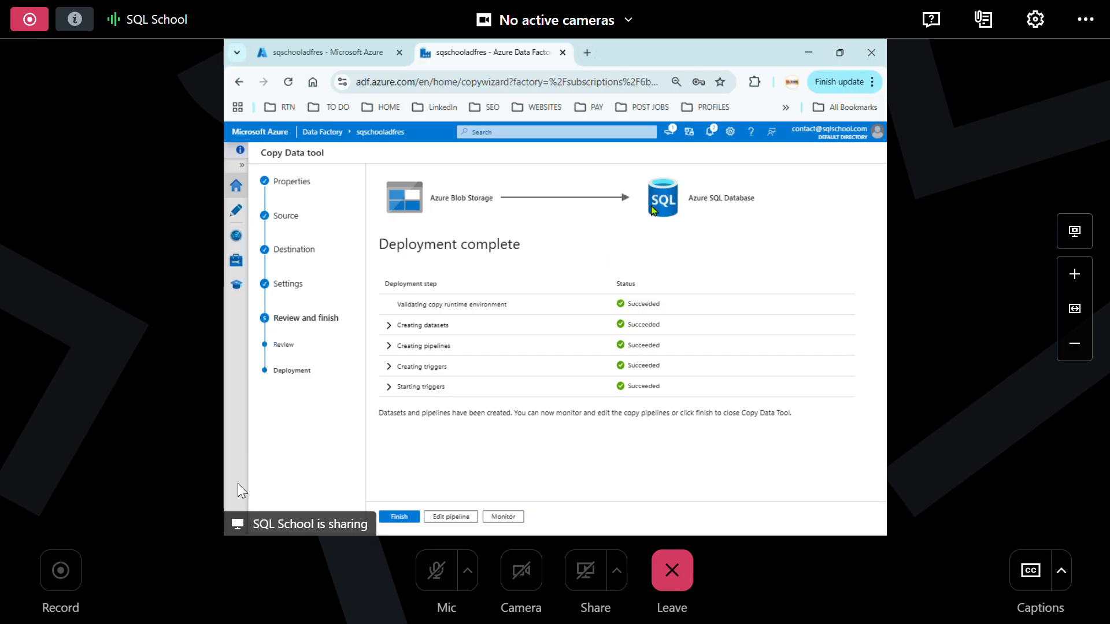
triple_click(410, 247)
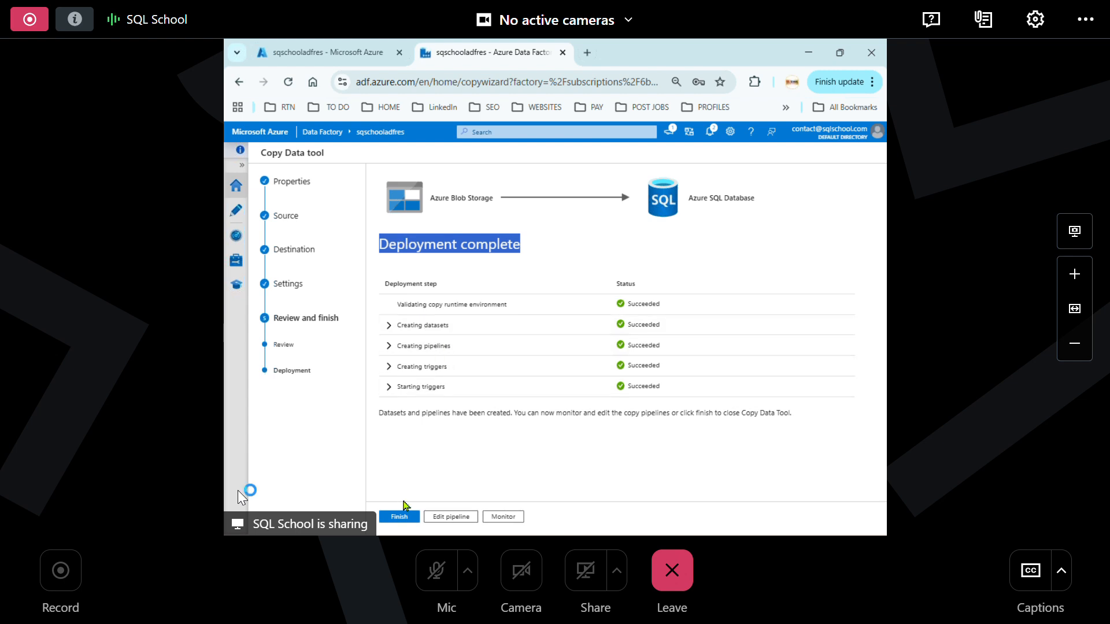
left_click(399, 517)
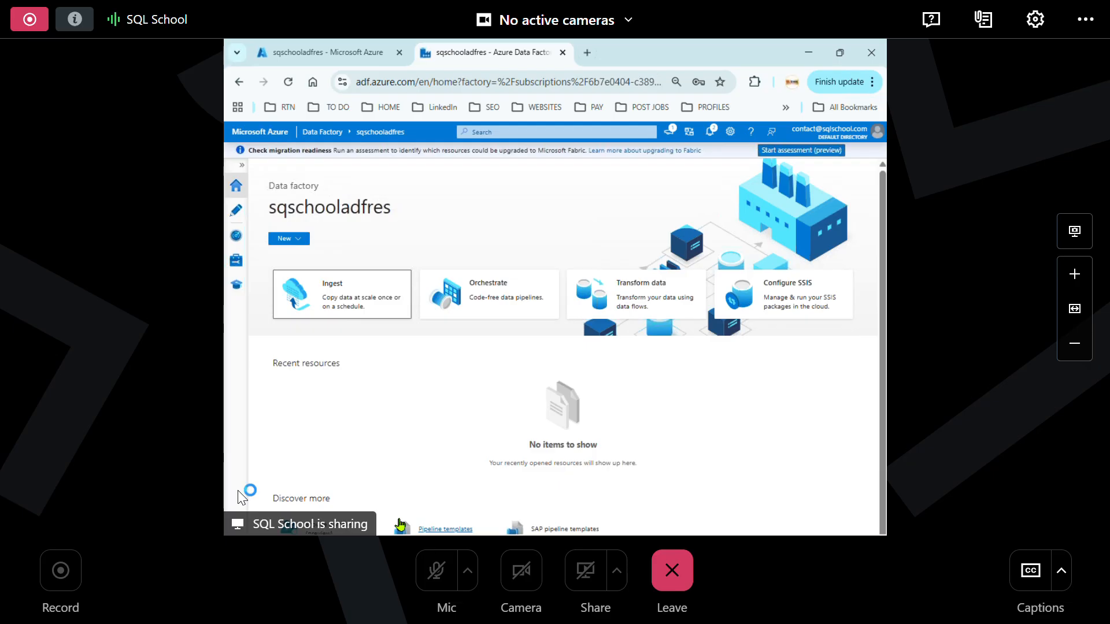
left_click(237, 235)
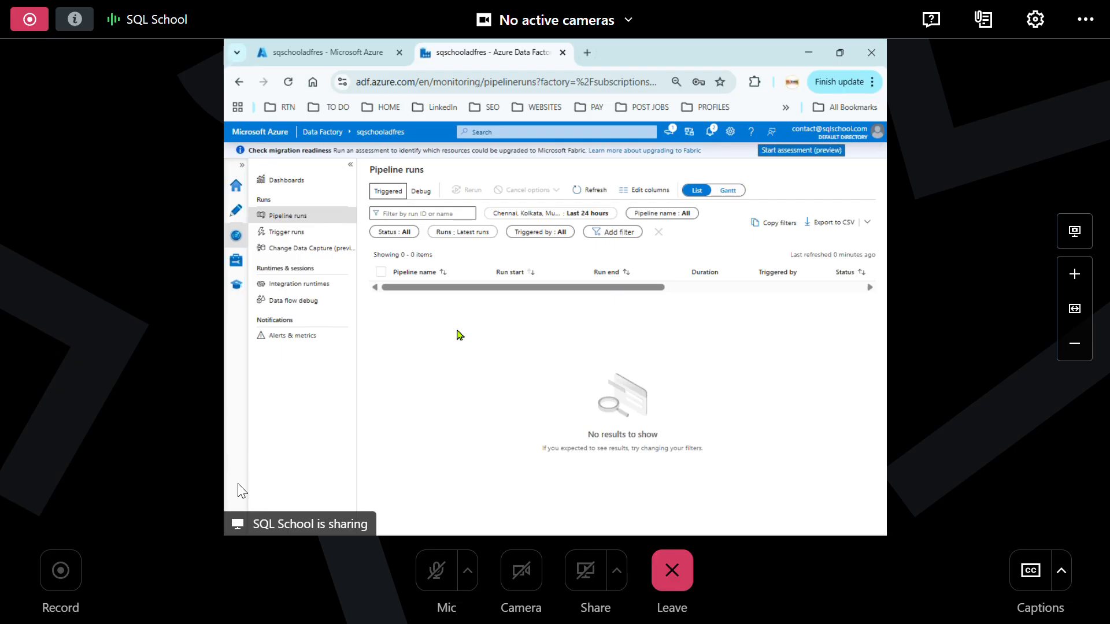
Open the BlobDataCopy pipeline for authoring and trigger an on-demand run of its published version
left_click(236, 213)
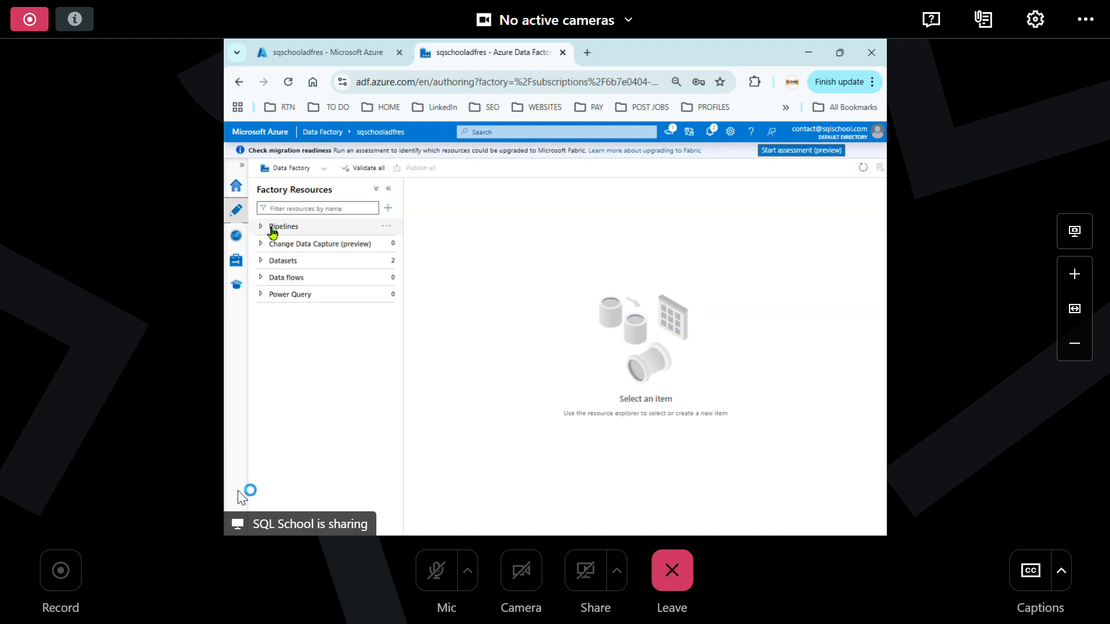
left_click(272, 228)
left_click(327, 246)
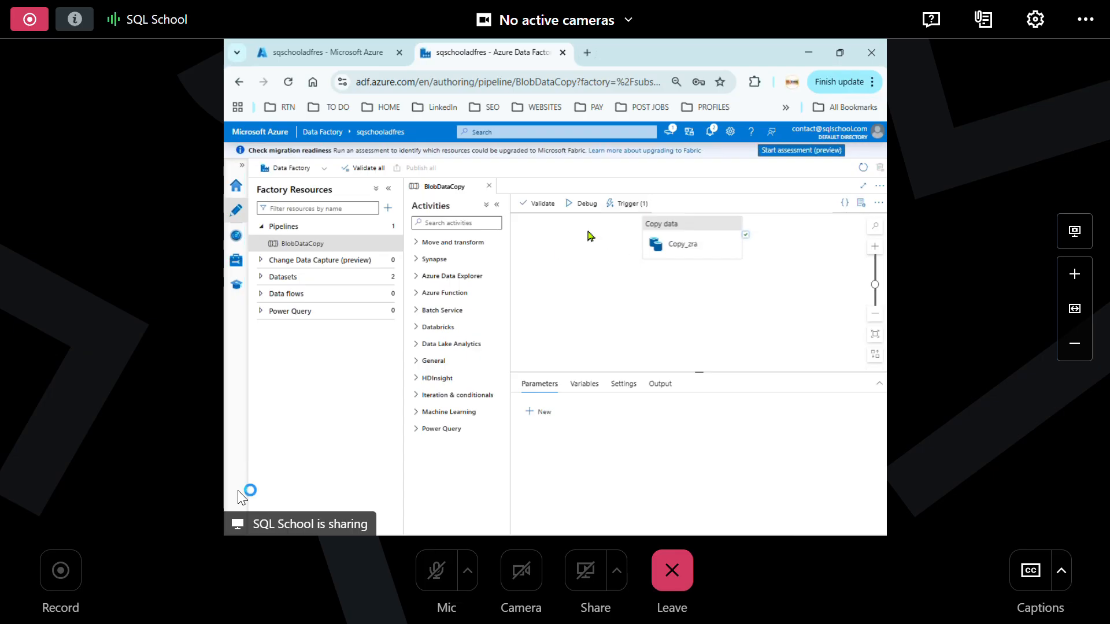
left_click(627, 205)
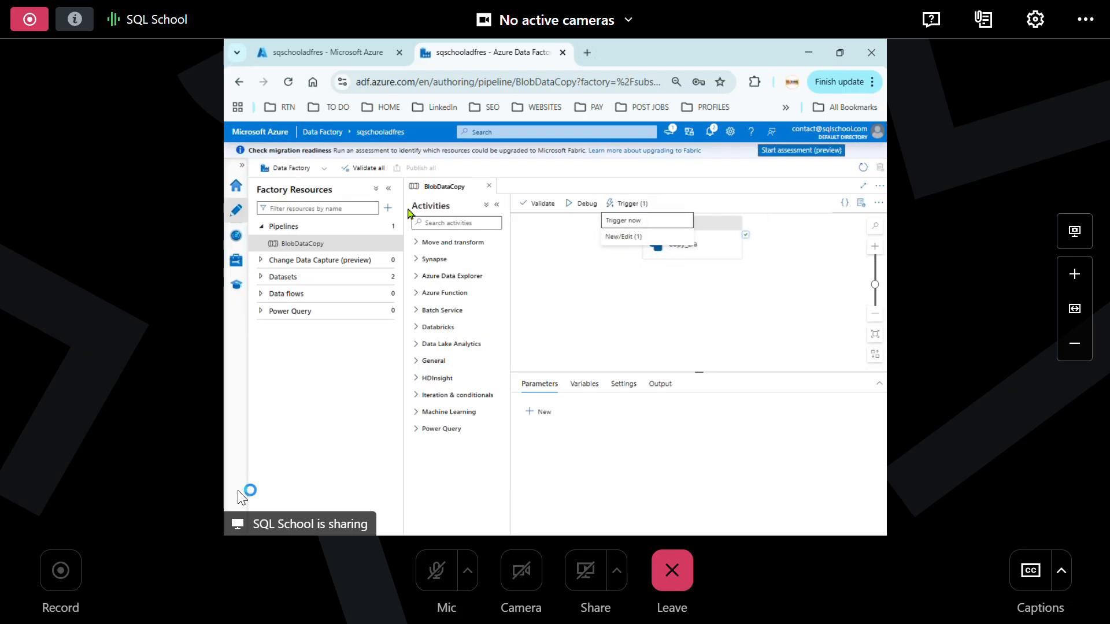
left_click(627, 222)
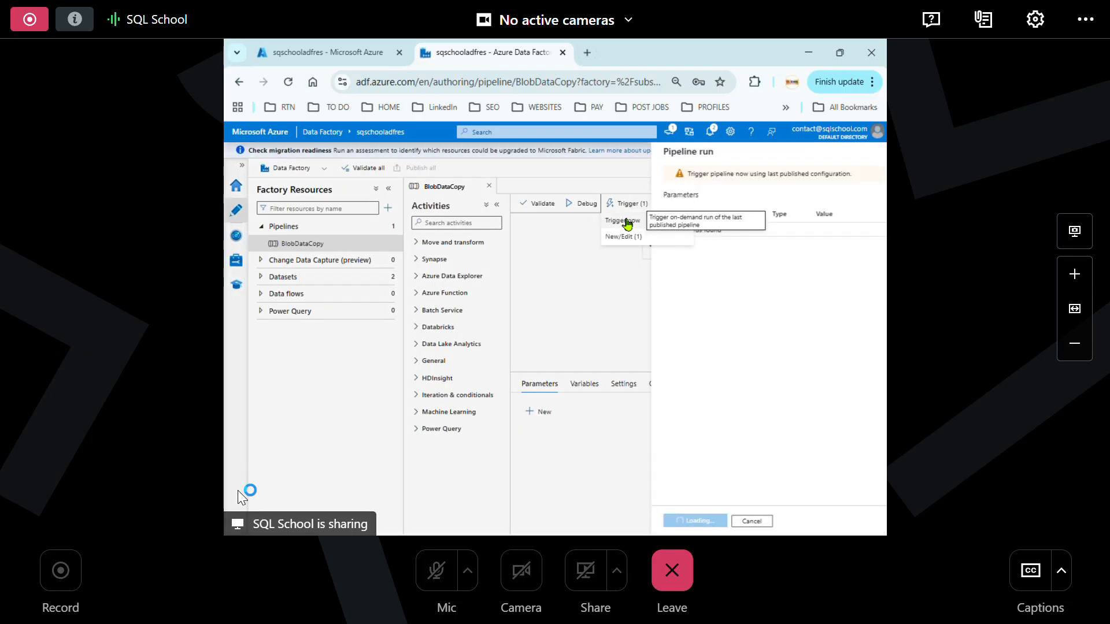
left_click(601, 525)
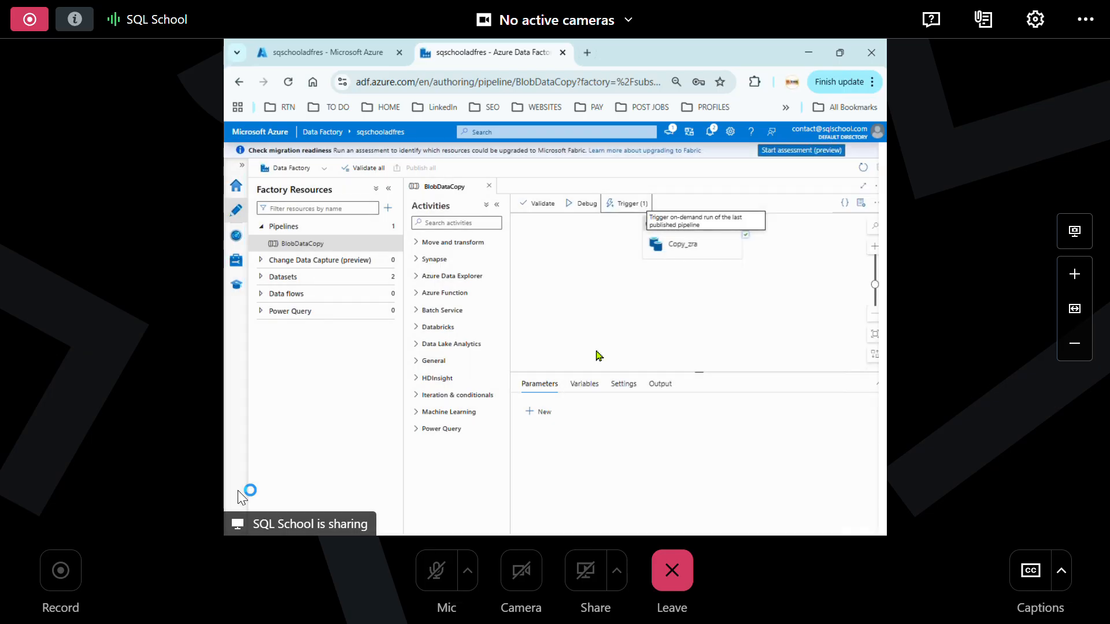
left_click(626, 205)
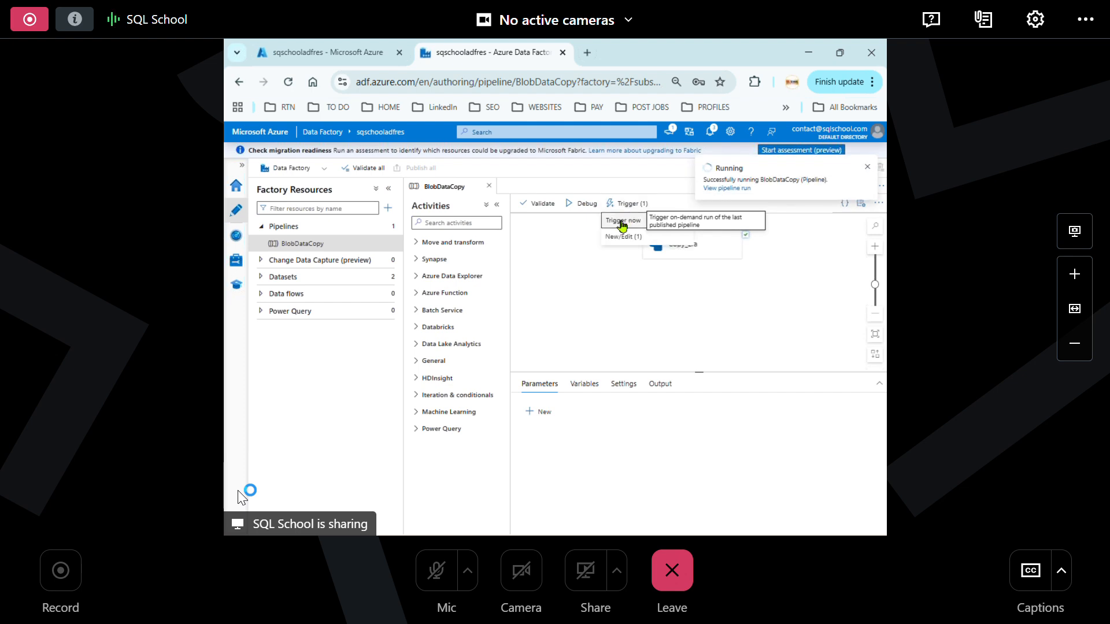
left_click(622, 225)
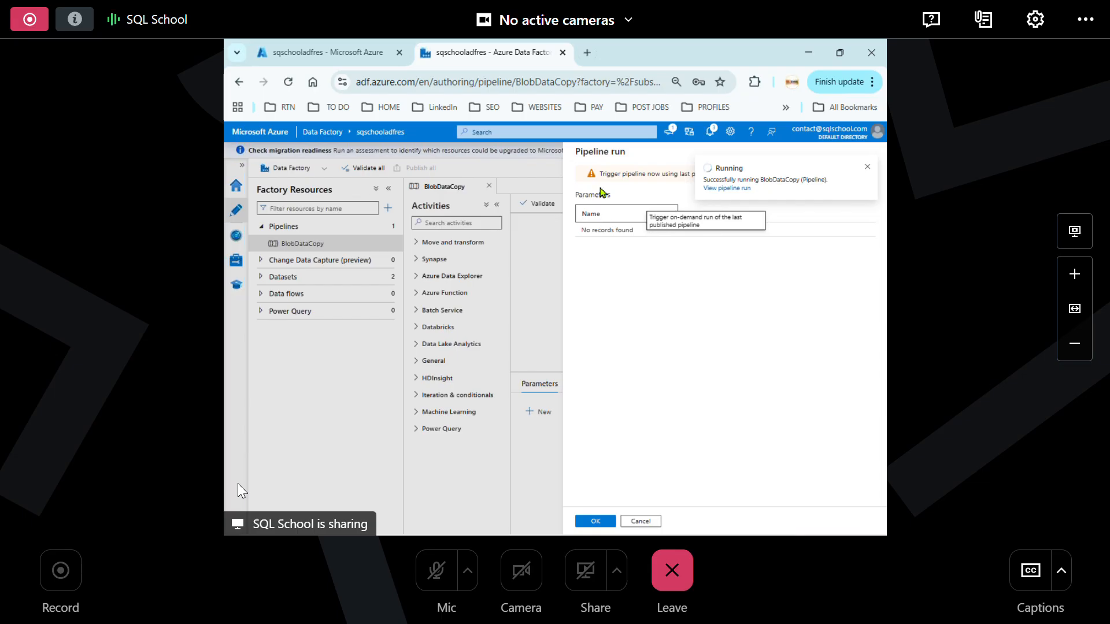
left_click(640, 521)
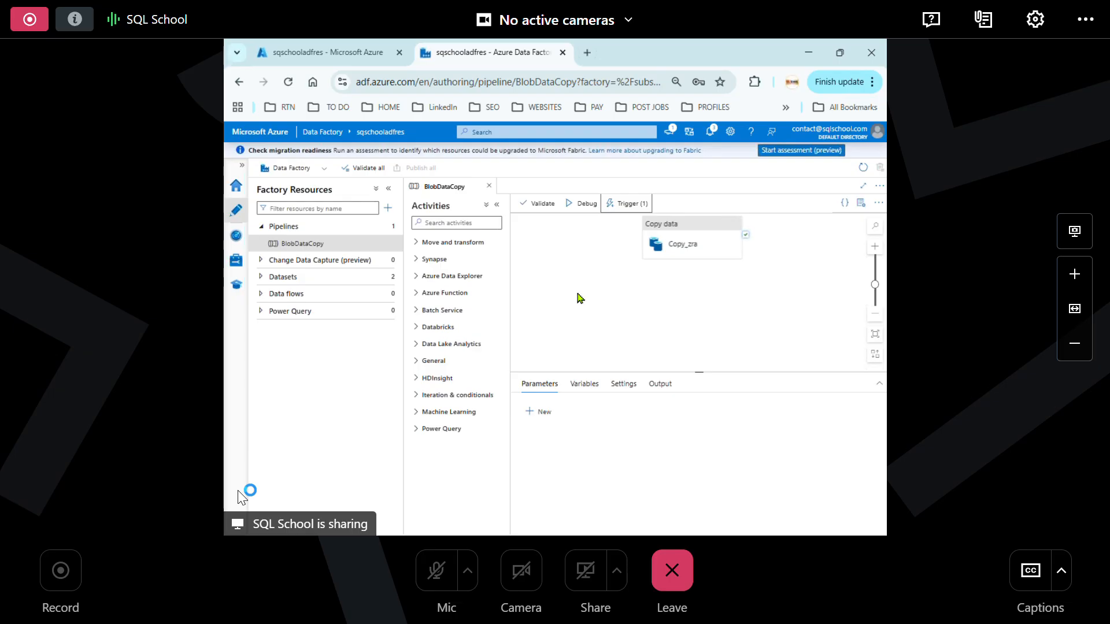
Monitor the manually triggered BlobDataCopy pipeline run, refreshing the list to check its duration and status
left_click(237, 239)
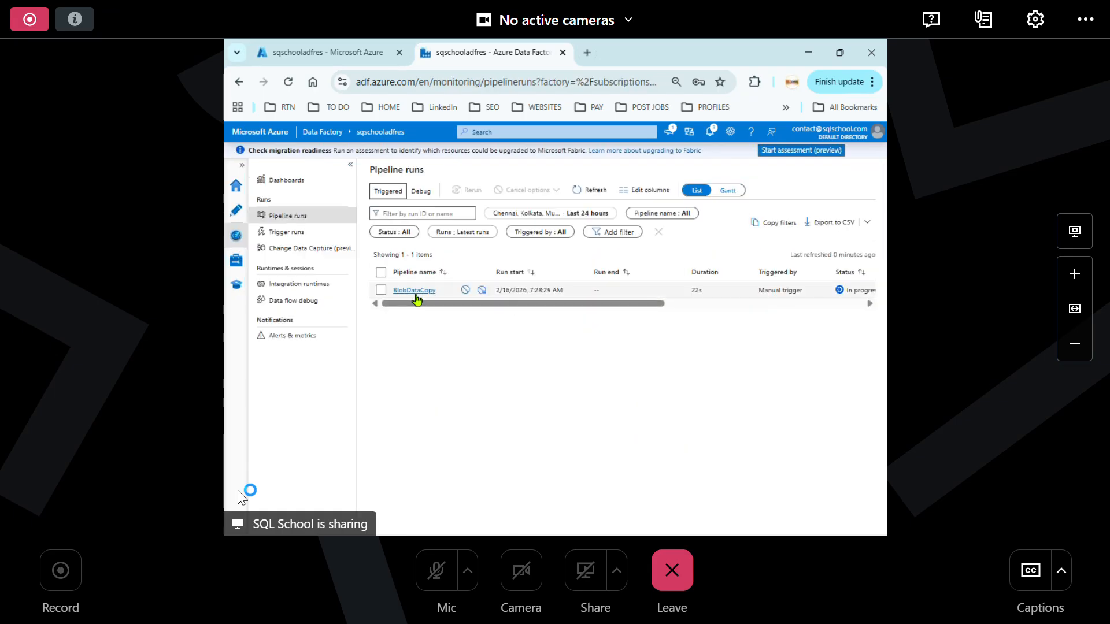
double_click(698, 289)
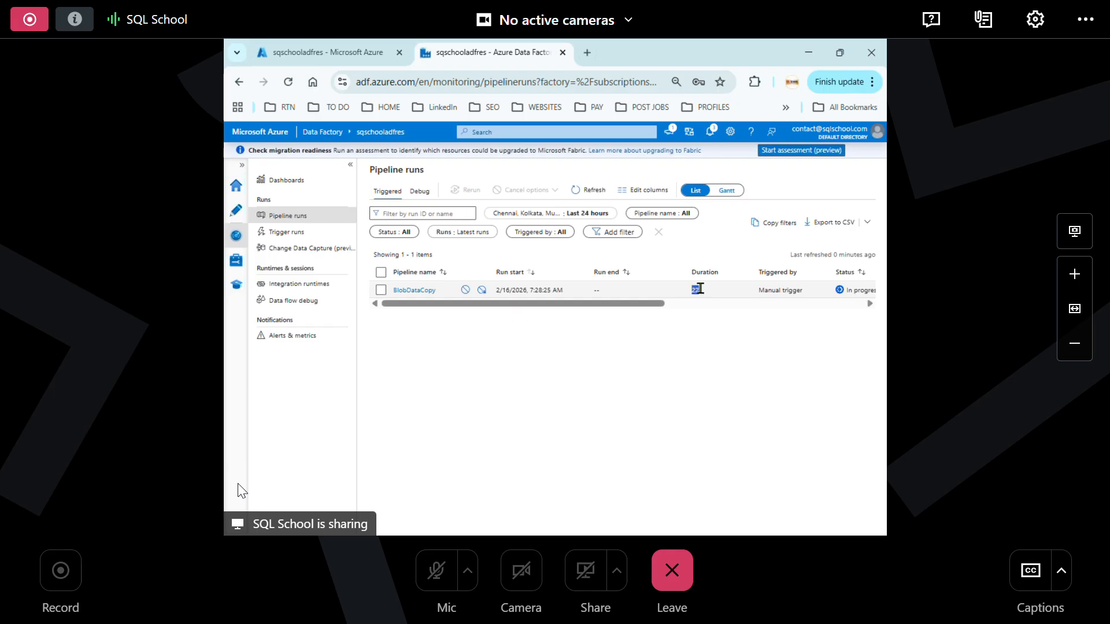
left_click(590, 196)
double_click(694, 290)
left_click(590, 190)
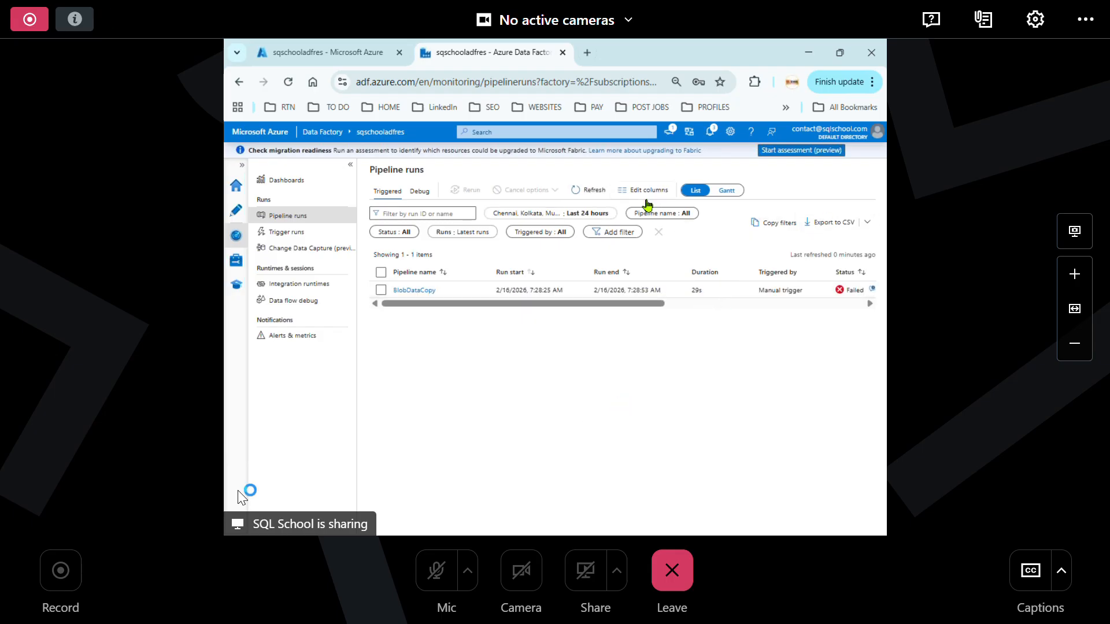
View the BlobDataCopy pipeline run from its notification and inspect the Copy_zra activity
left_click(875, 221)
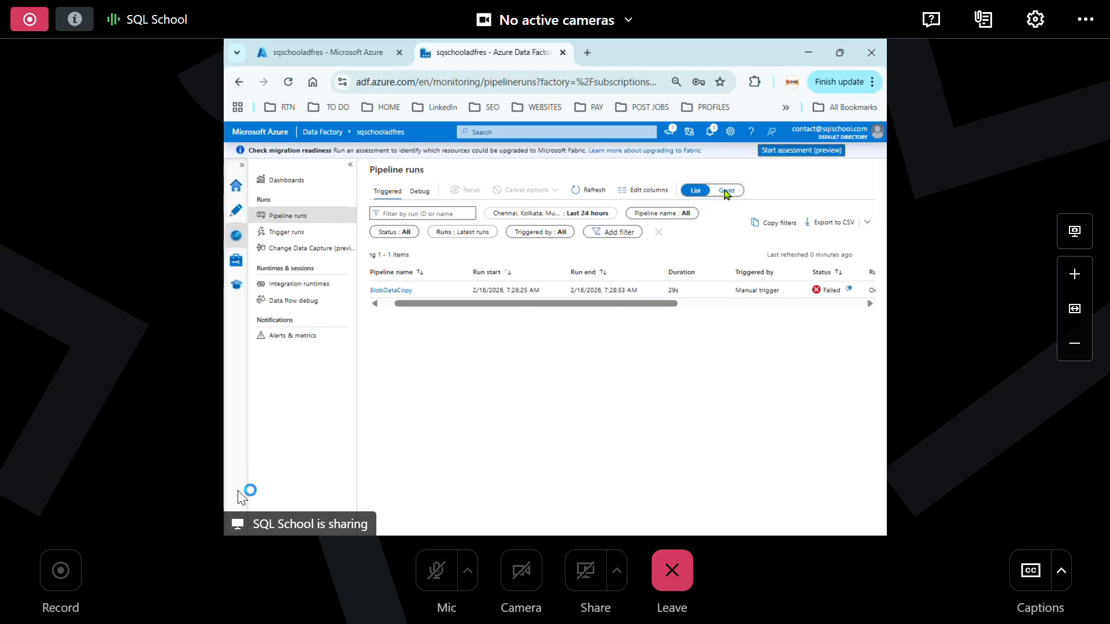
left_click(711, 138)
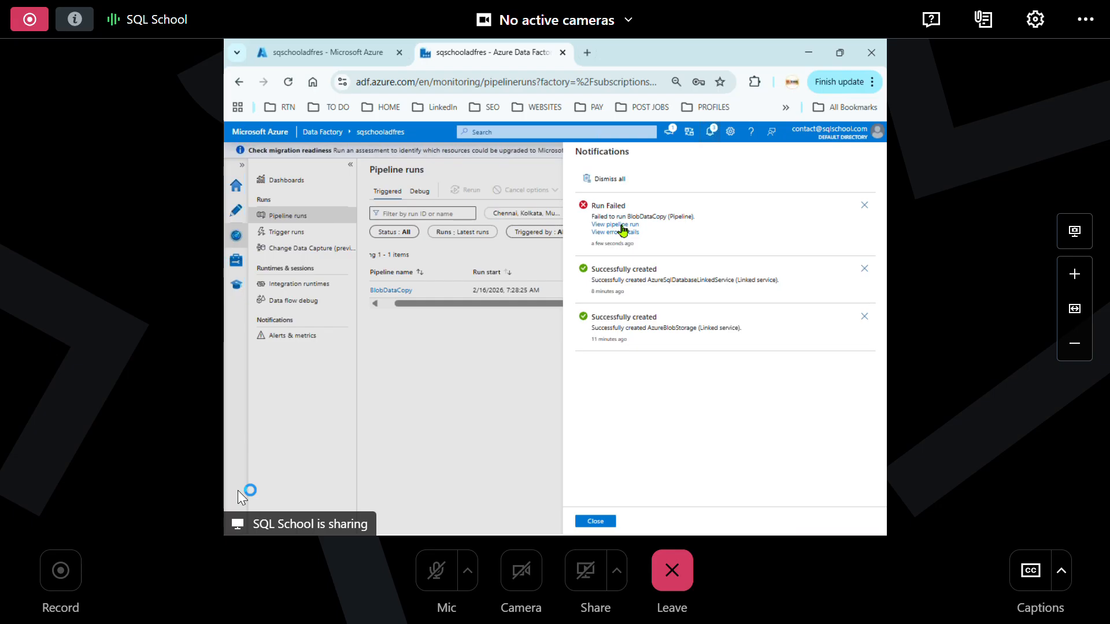
left_click(621, 226)
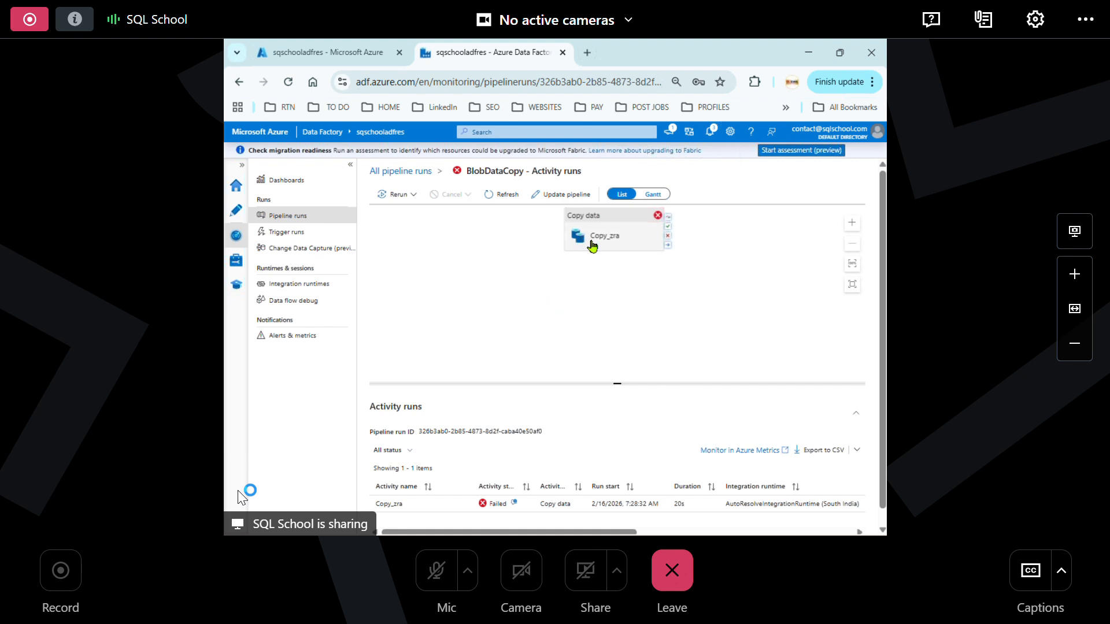
left_click_drag(597, 242, 575, 284)
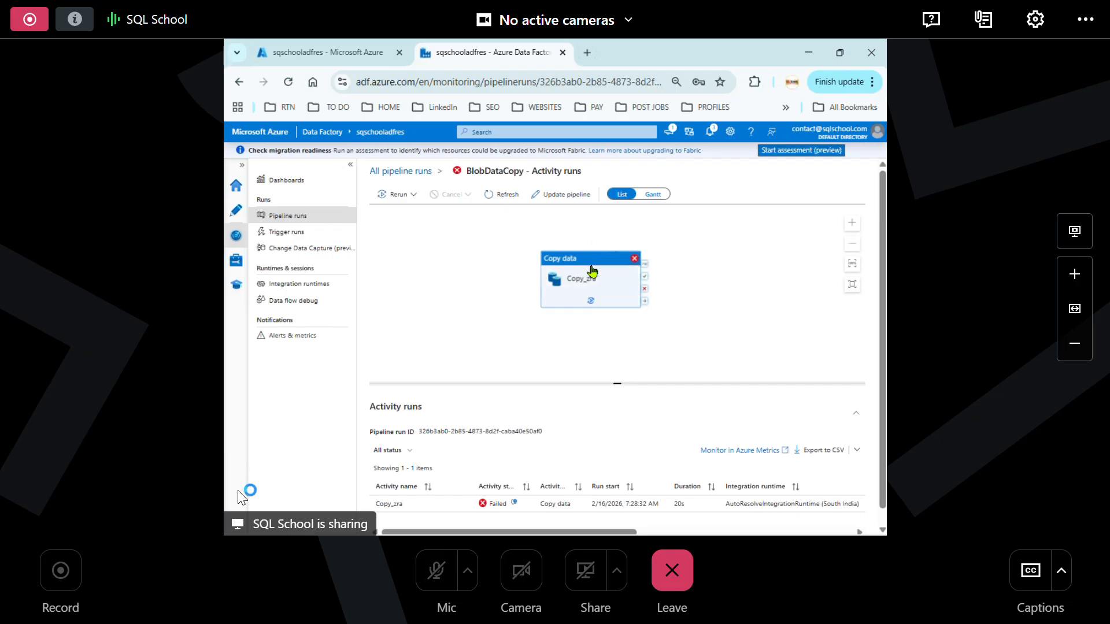
left_click(592, 286)
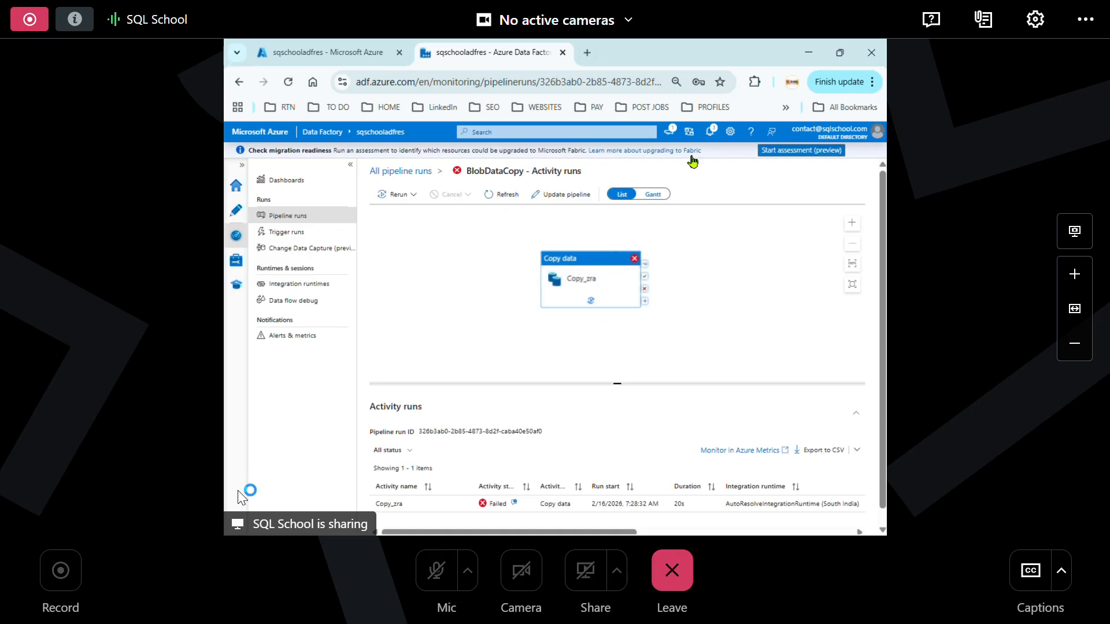
Open the error details of the BlobDataCopy run and examine the failing side, error code, exception type and message
left_click(711, 133)
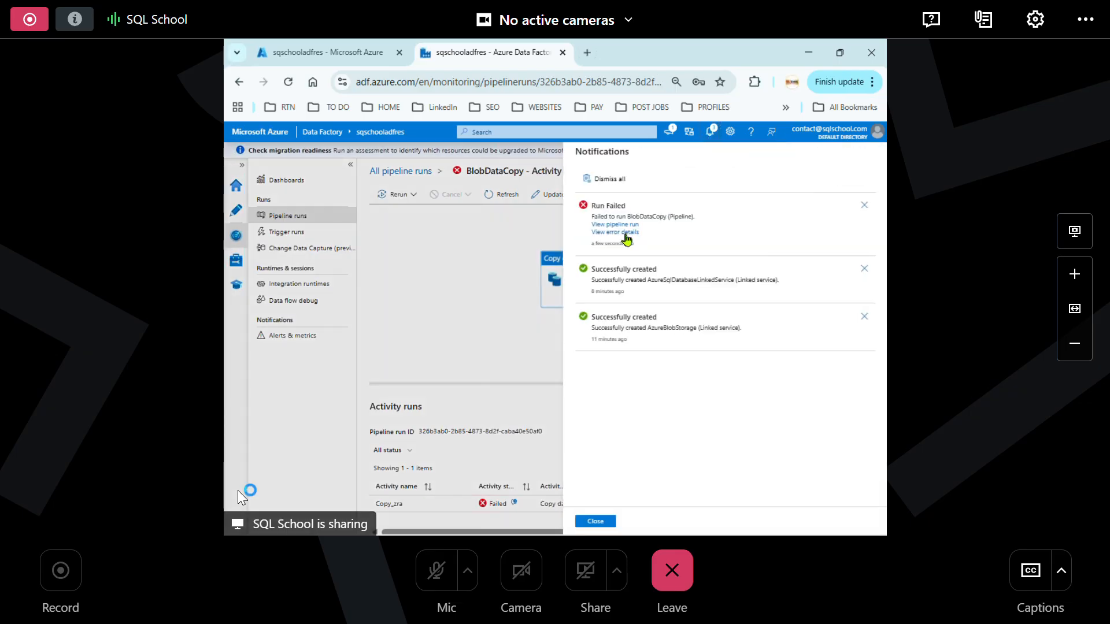
left_click(622, 233)
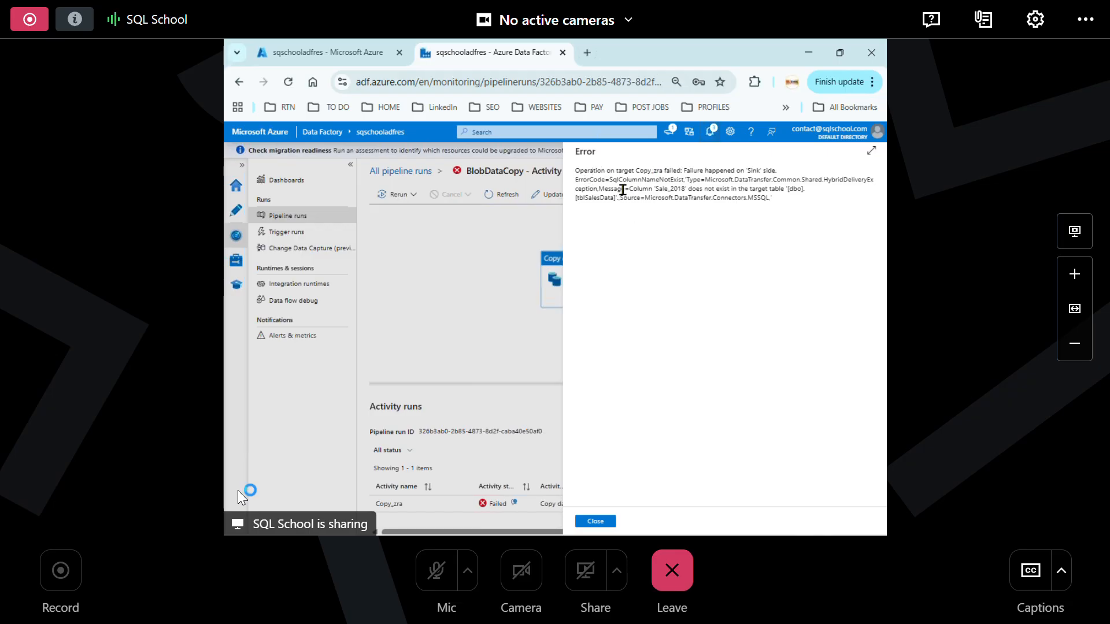
left_click_drag(655, 189, 785, 189)
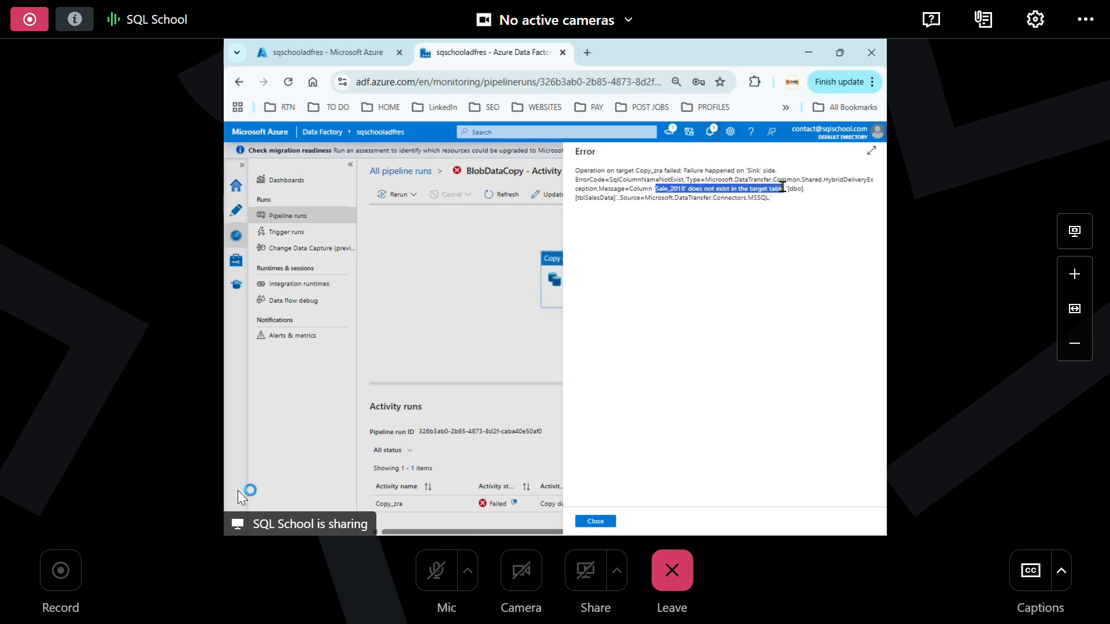
double_click(722, 197)
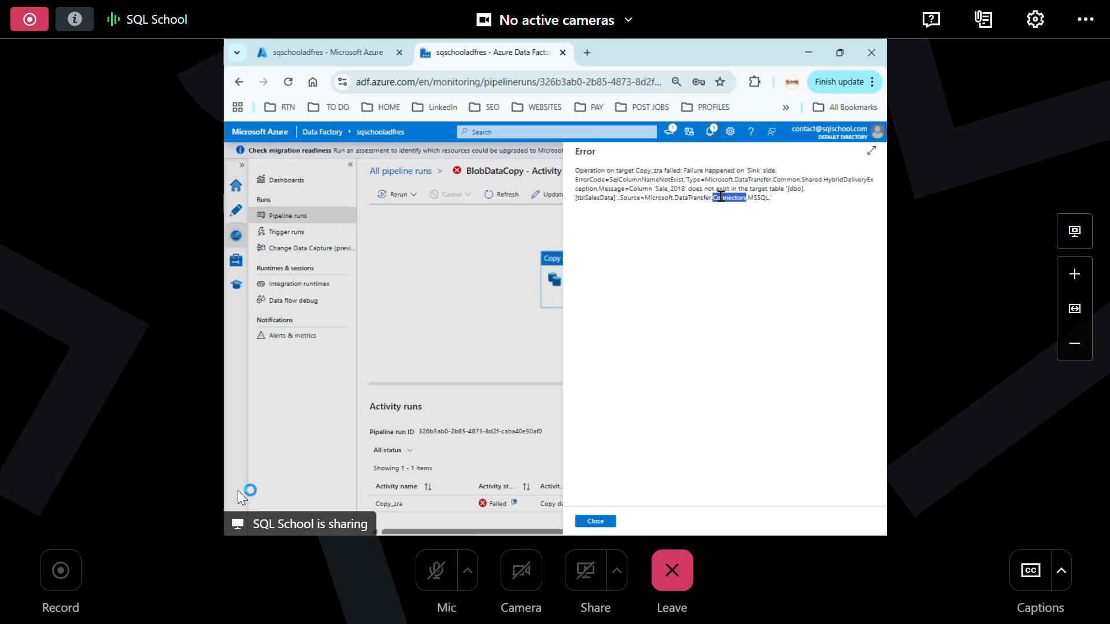
left_click_drag(685, 172, 759, 172)
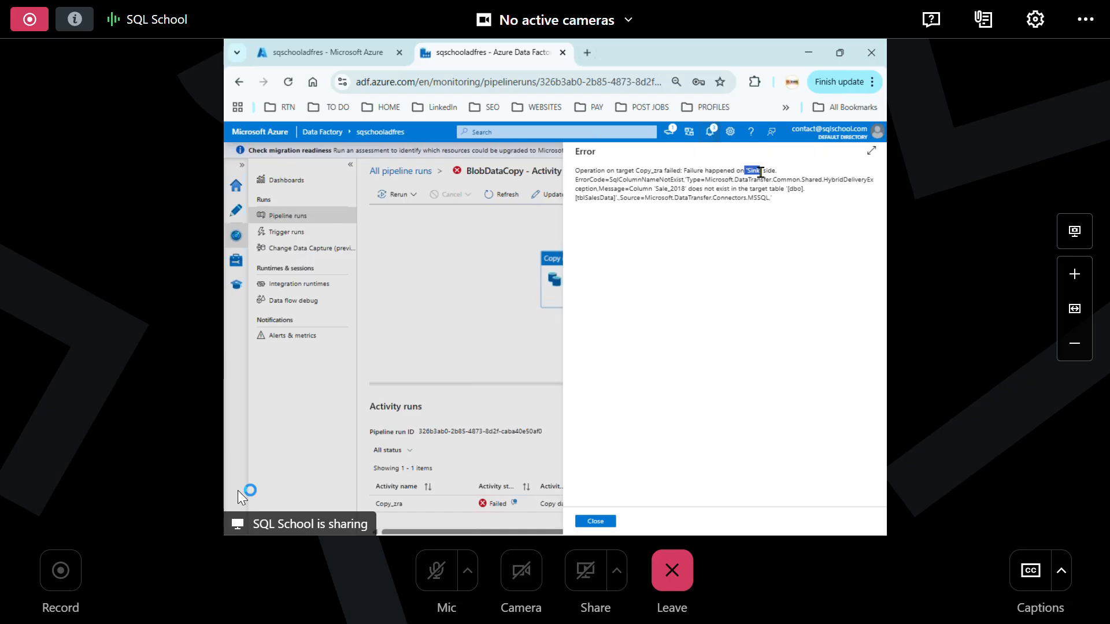
left_click_drag(610, 180, 684, 180)
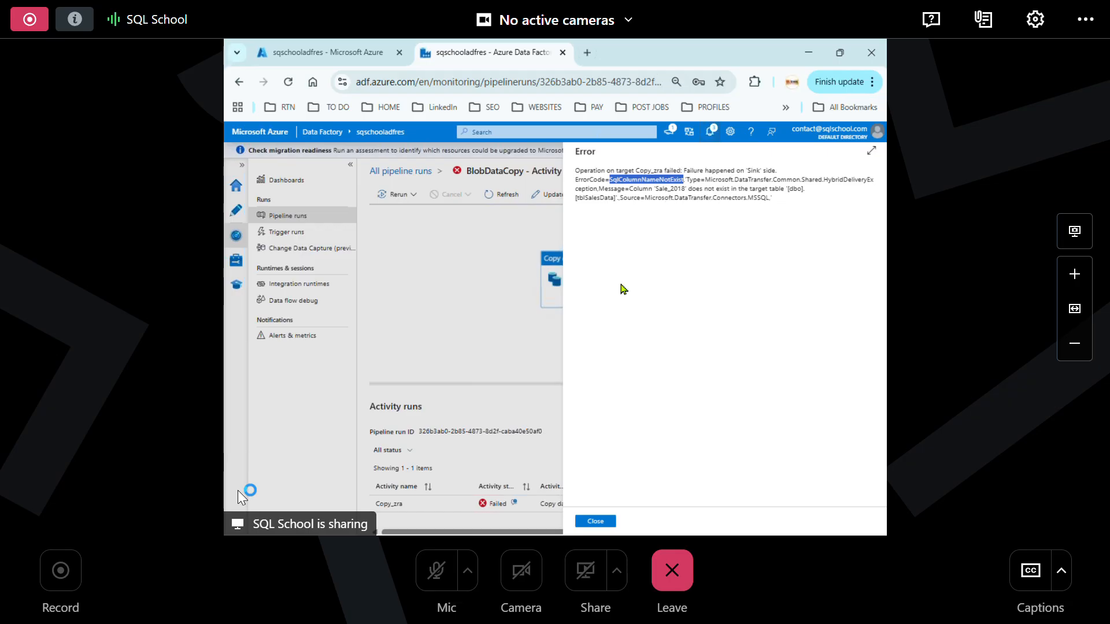
left_click(693, 183)
left_click_drag(704, 179, 843, 180)
left_click(616, 187)
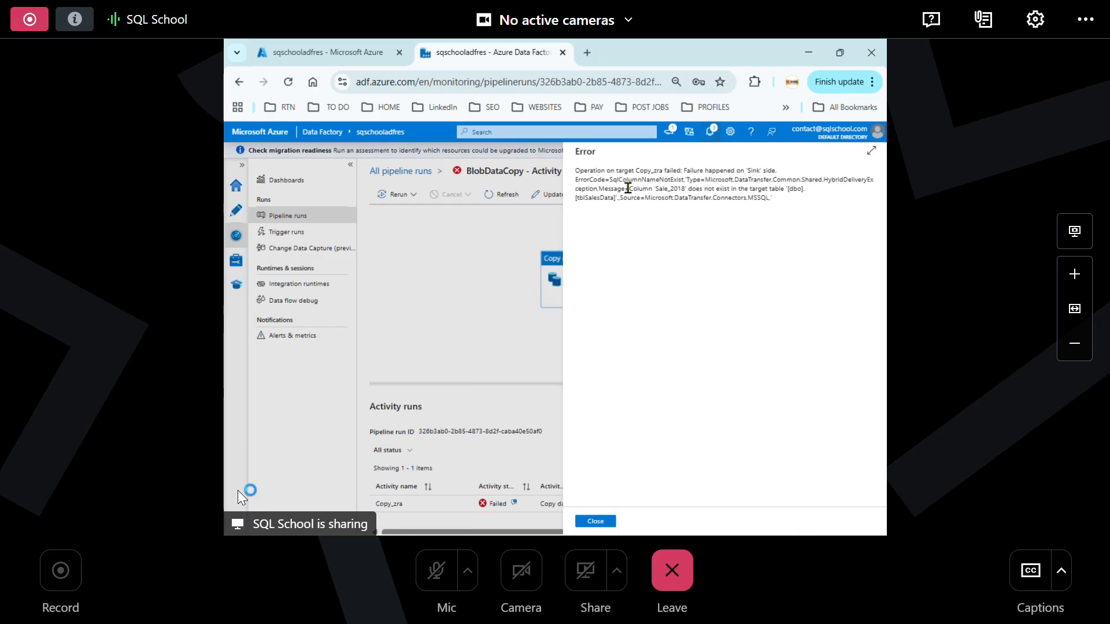
left_click_drag(628, 188, 782, 185)
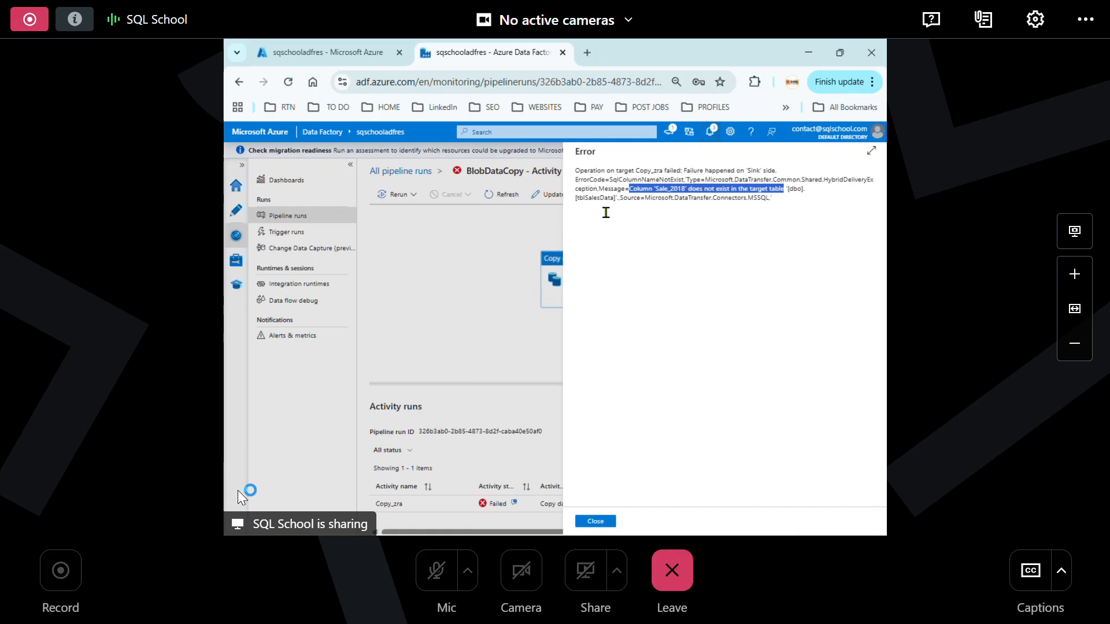
Copy the table name tblSalesData from the error text
double_click(590, 198)
key("ctrl+c")
left_click(575, 198)
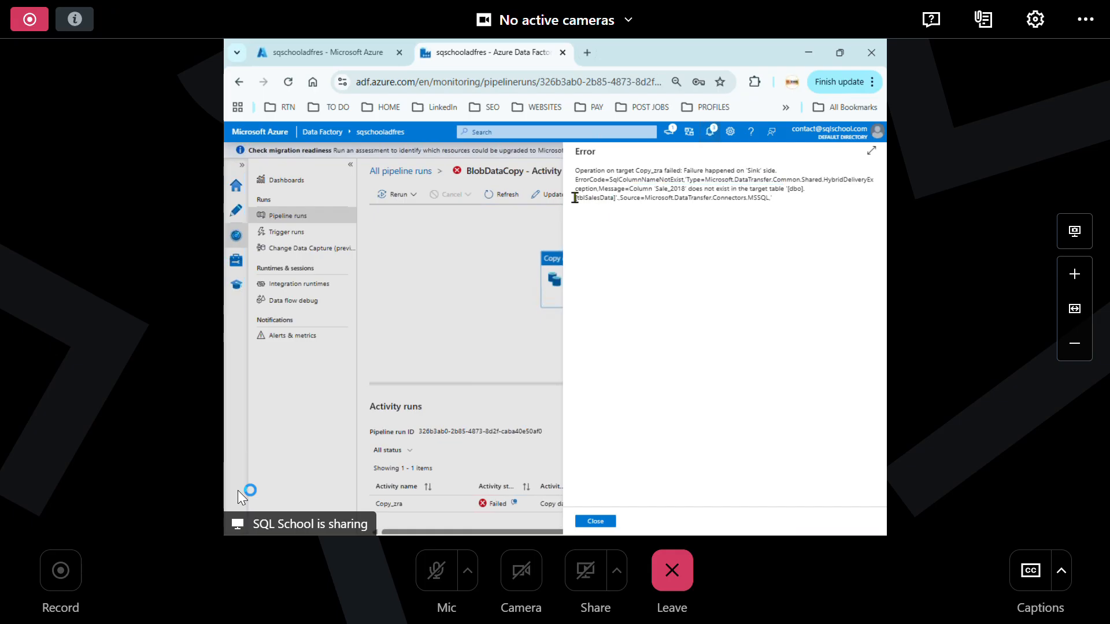
Switch to SQL Server Management Studio, run SELECT * FROM tblSalesData in PracticeDatabase, and enlarge the results area
left_click_drag(580, 198, 610, 197)
key("alt+Tab")
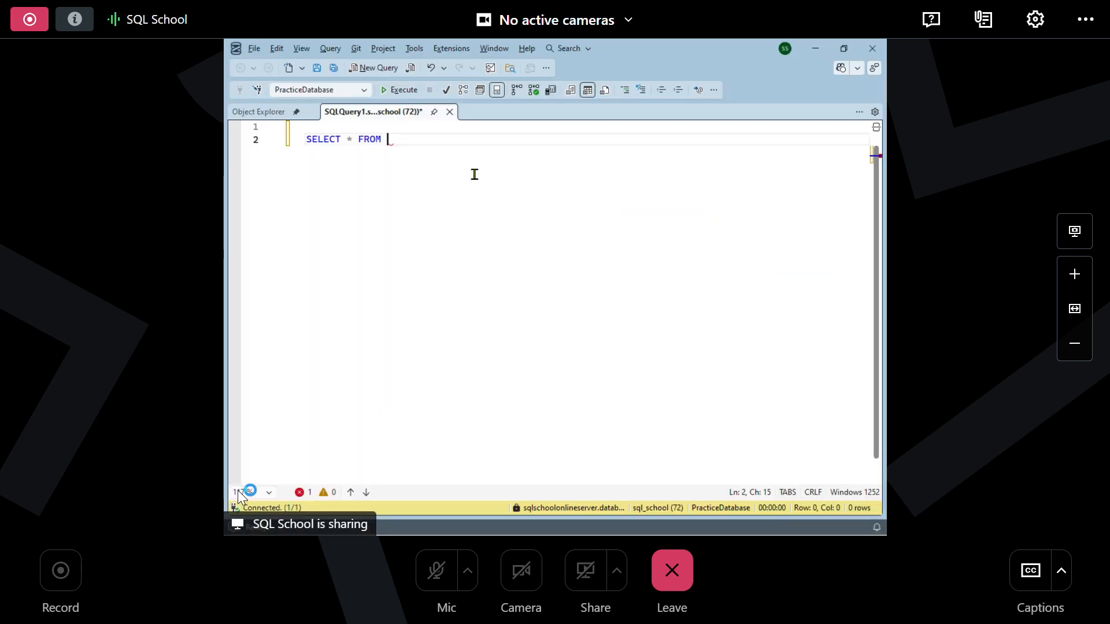
key("ctrl+v")
key("F5")
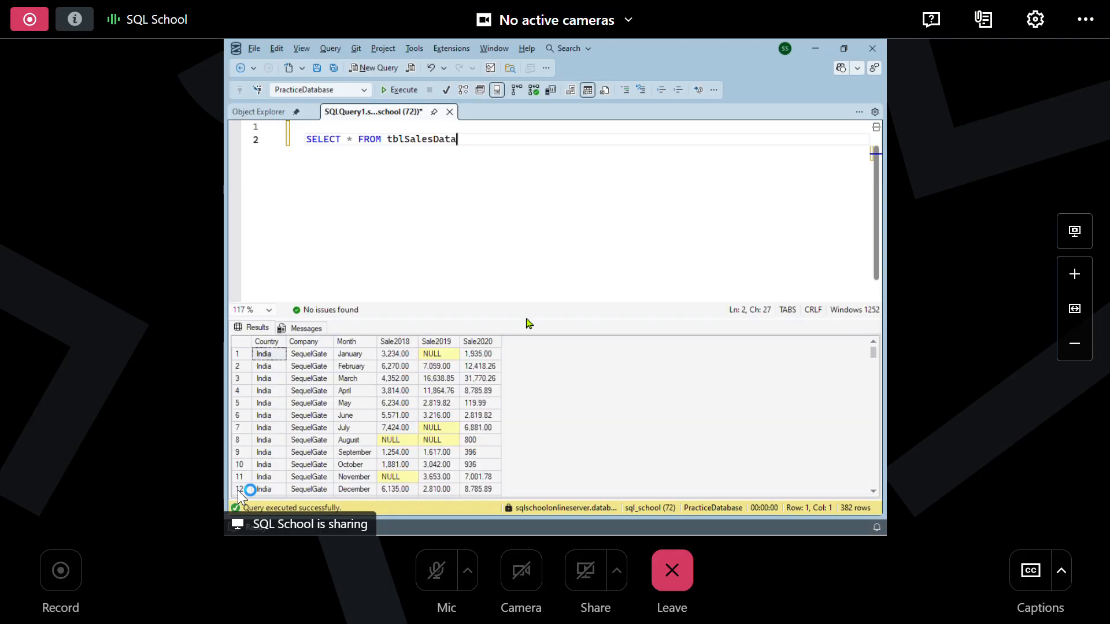
left_click_drag(525, 320, 523, 253)
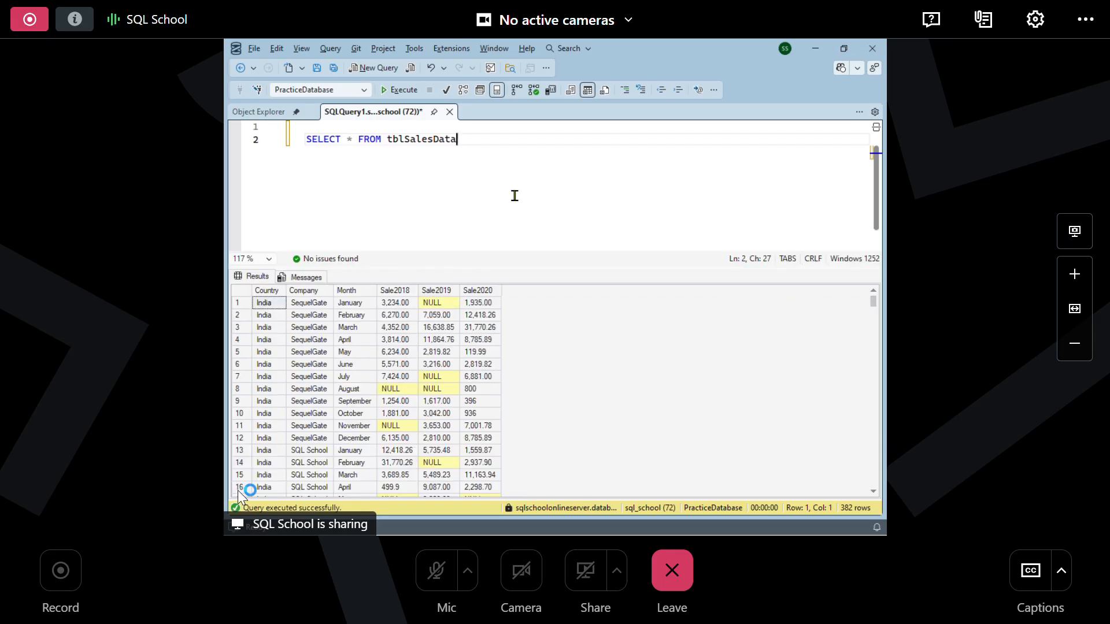
Add a DROP TABLE tblSalesData statement below the SELECT query and execute only that statement
key("Return")
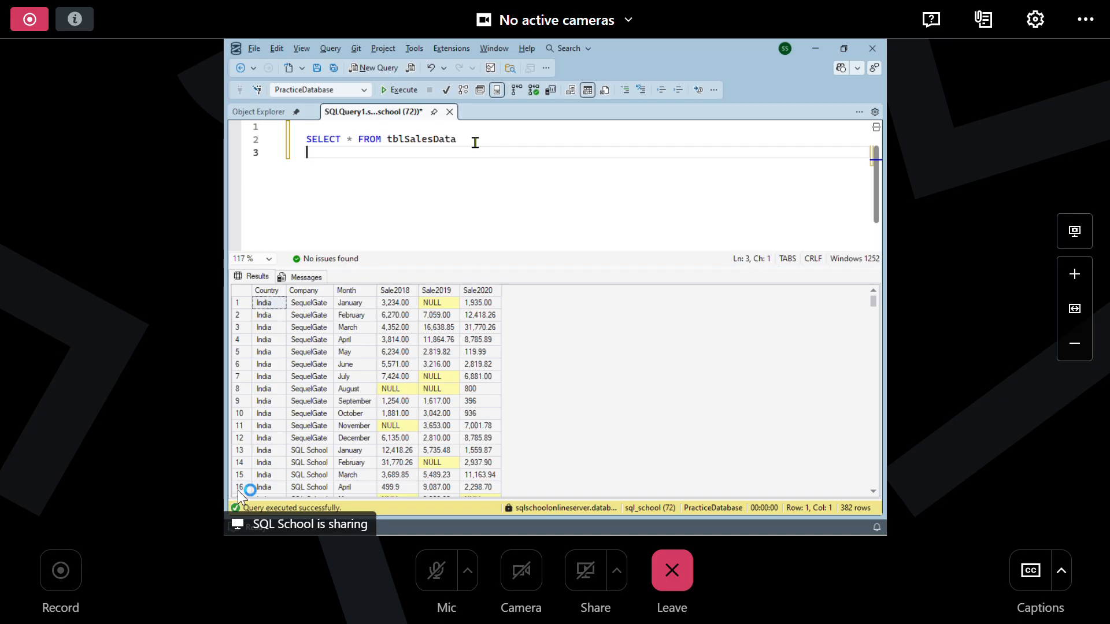
key("Return")
type("DRO")
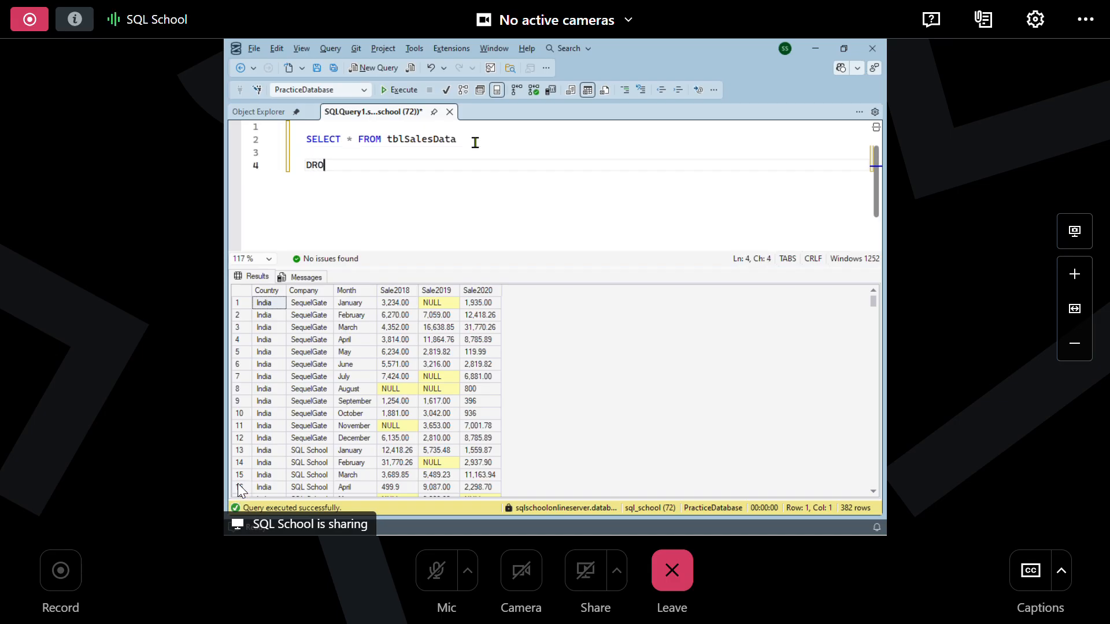
type("P TABLE")
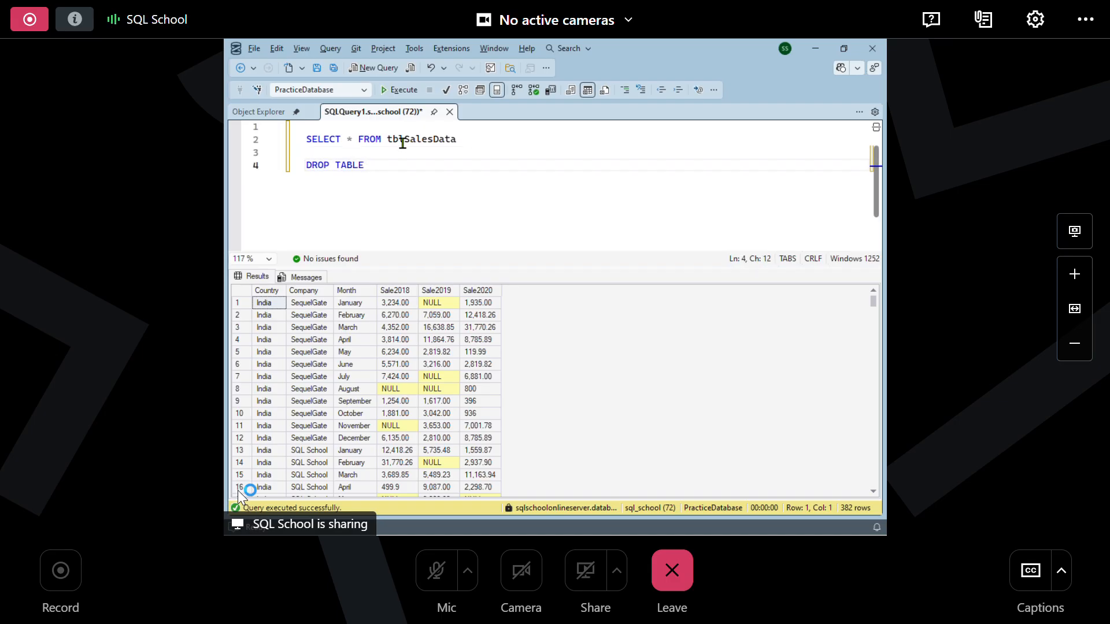
double_click(404, 141)
key("ctrl+c")
left_click(393, 162)
key("ctrl+v")
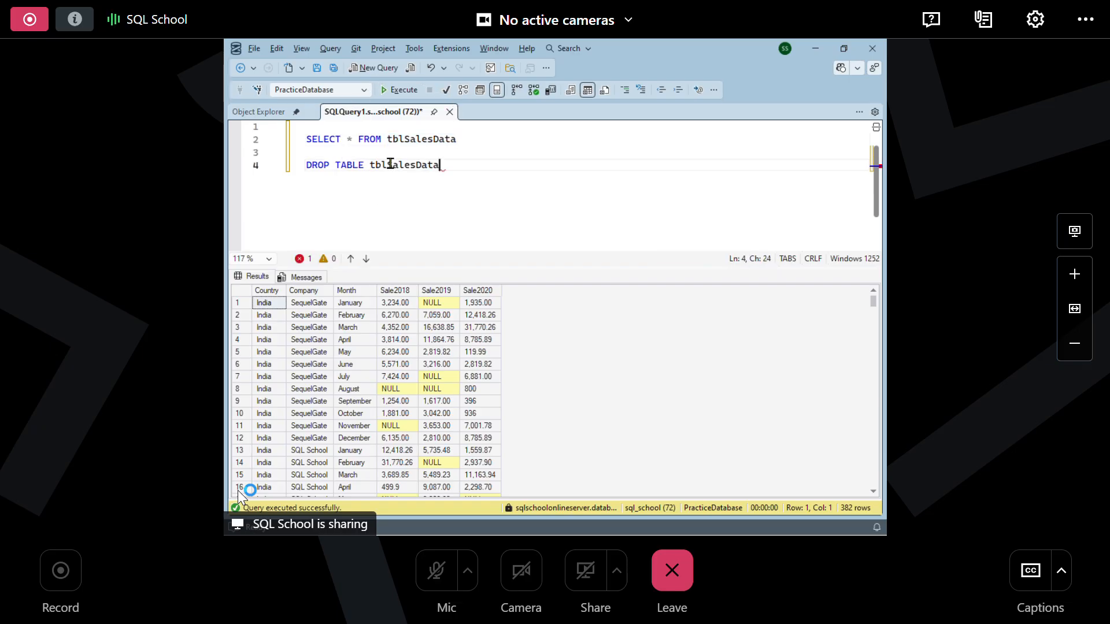
key("shift+Home")
key("F5")
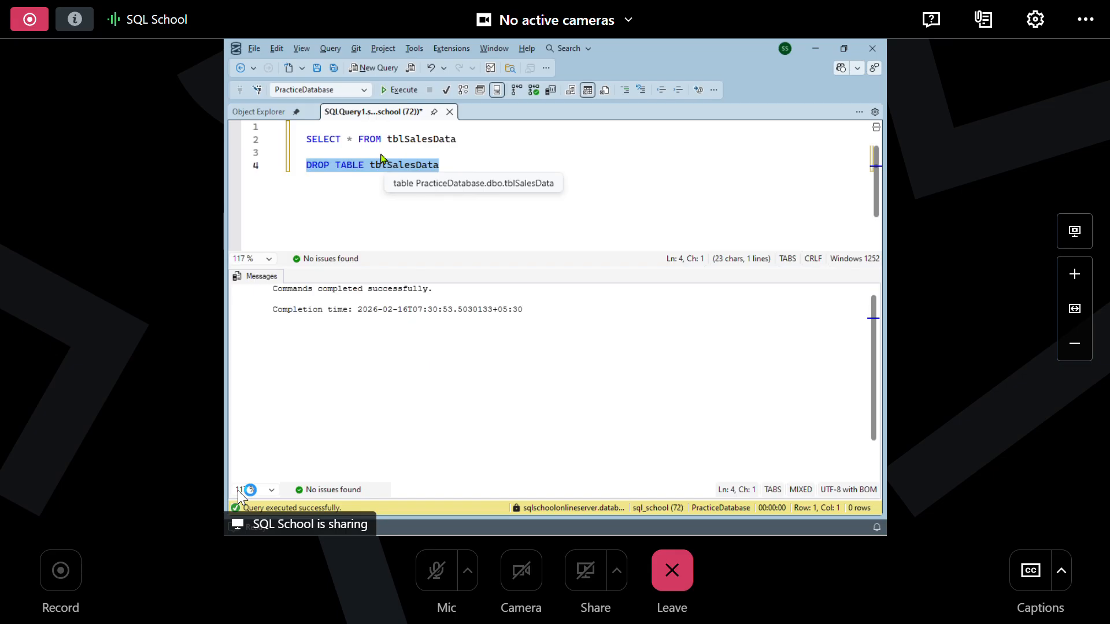
Run only the SELECT * FROM tblSalesData statement again to check whether the table still exists
left_click_drag(459, 139, 271, 136)
key("F5")
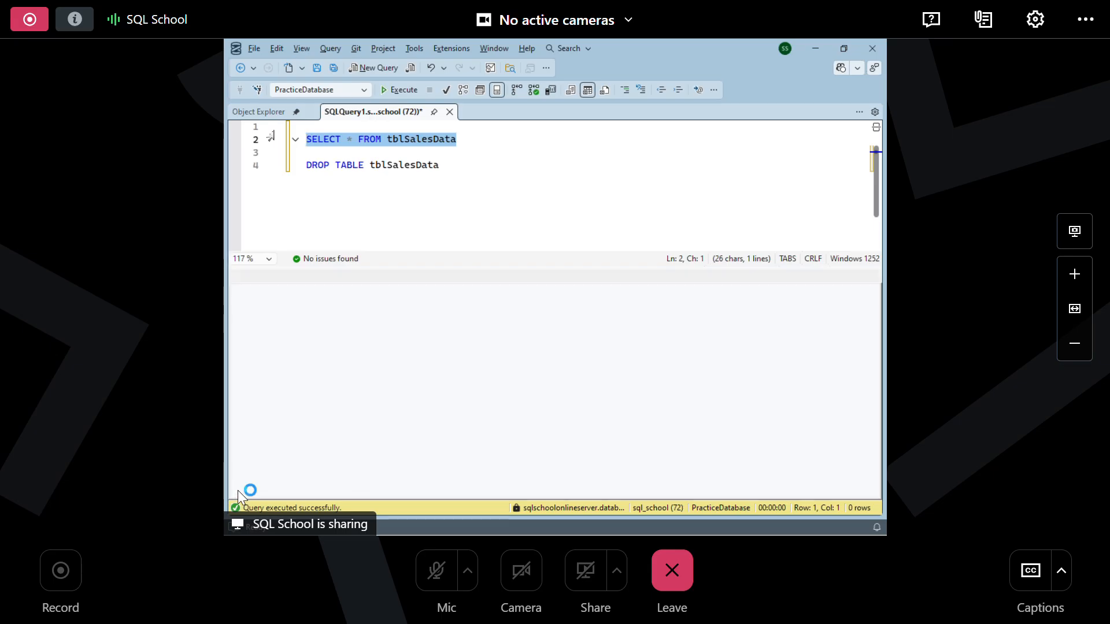
left_click(489, 166)
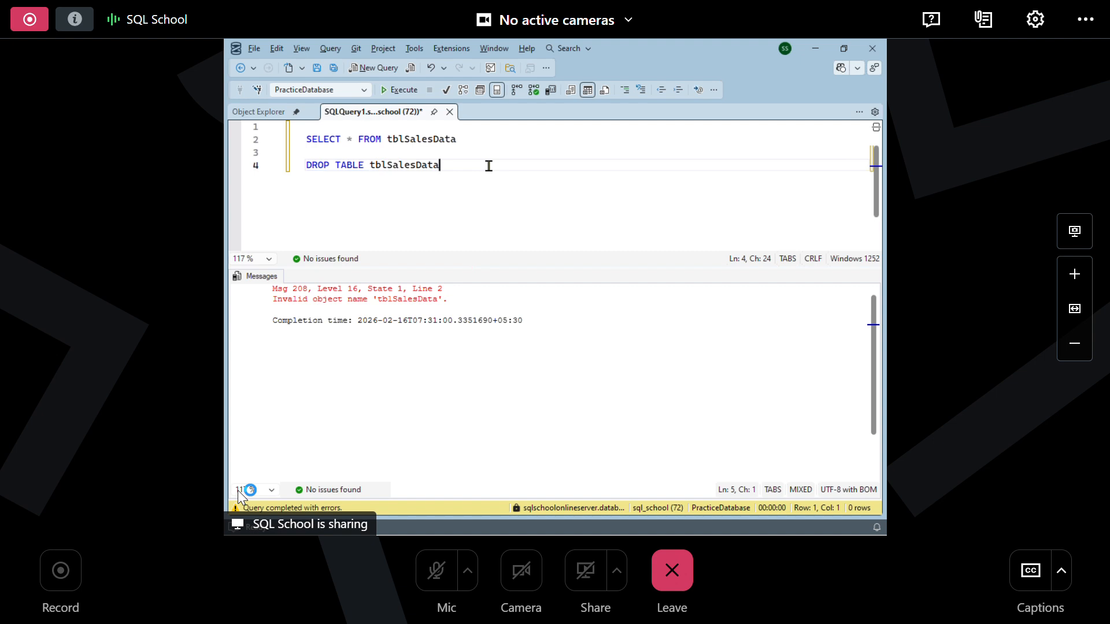
Return to Azure Data Factory in the browser and dismiss the failed BlobDataCopy run notification
key("alt+Tab")
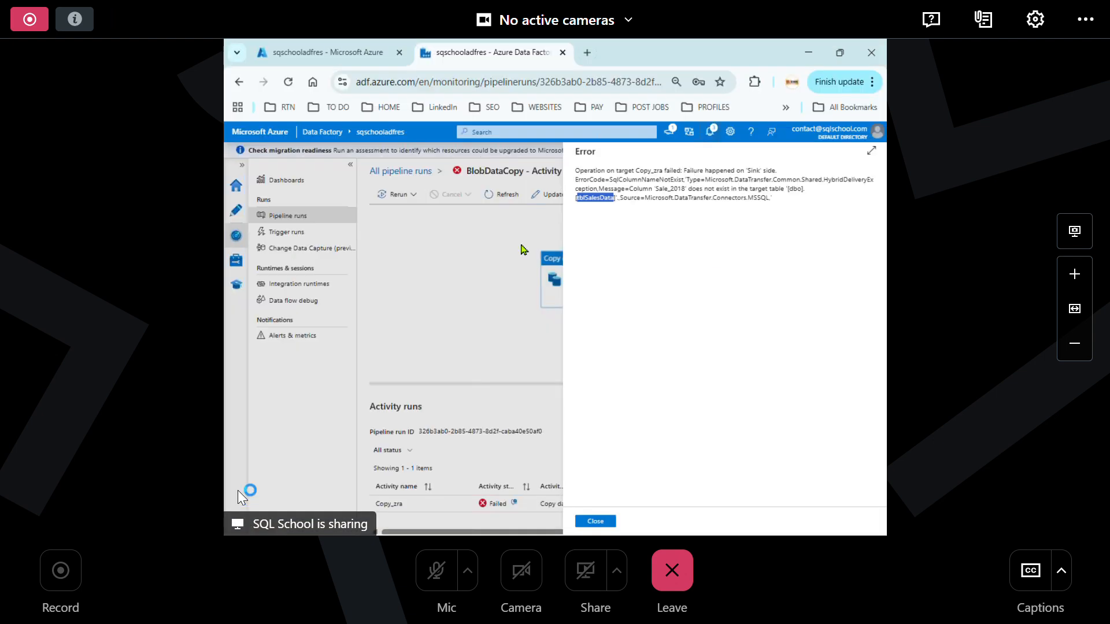
left_click(585, 523)
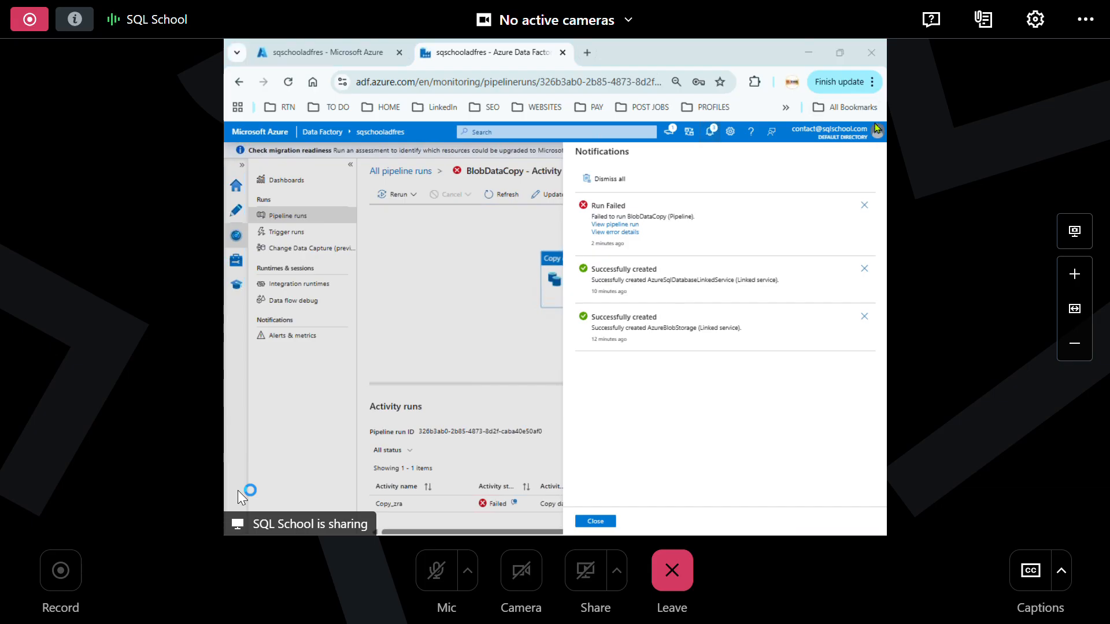
left_click(865, 206)
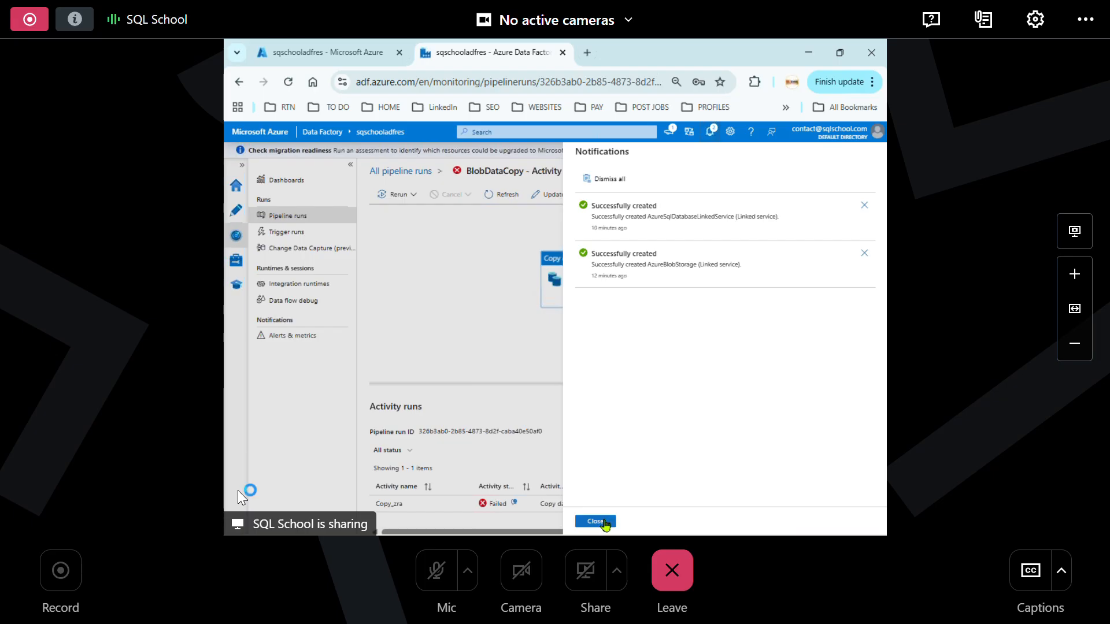
left_click(713, 138)
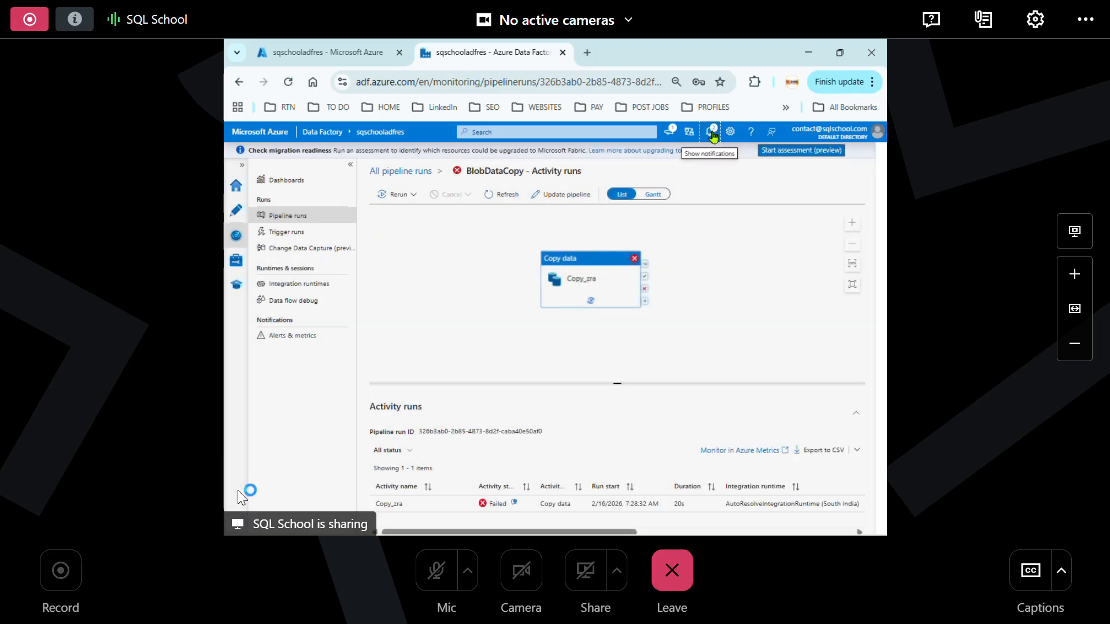
left_click(713, 139)
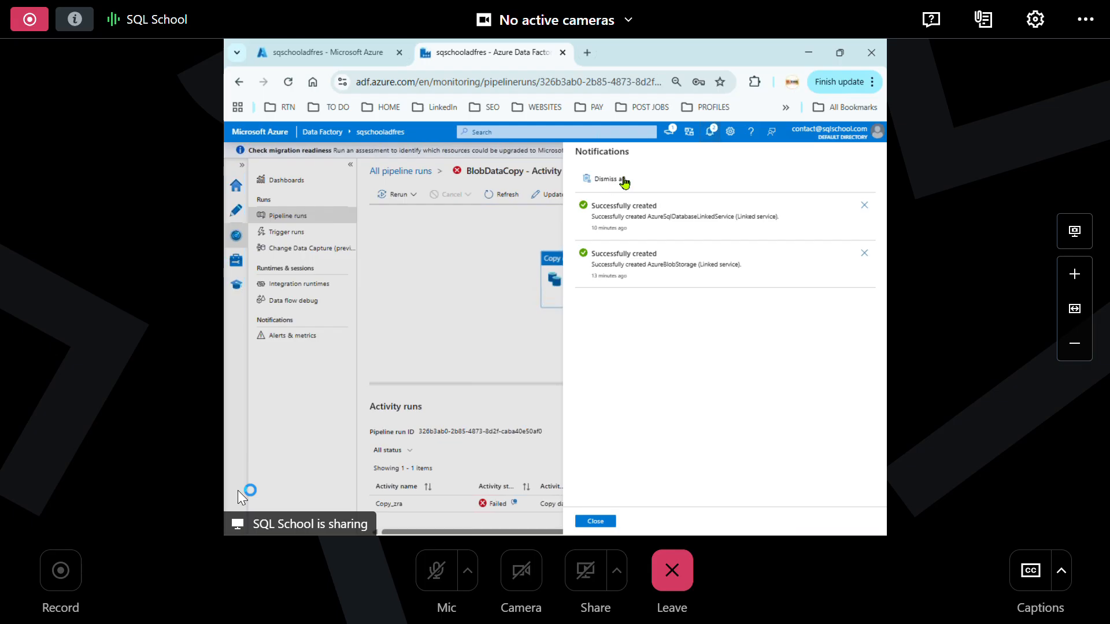
left_click(710, 139)
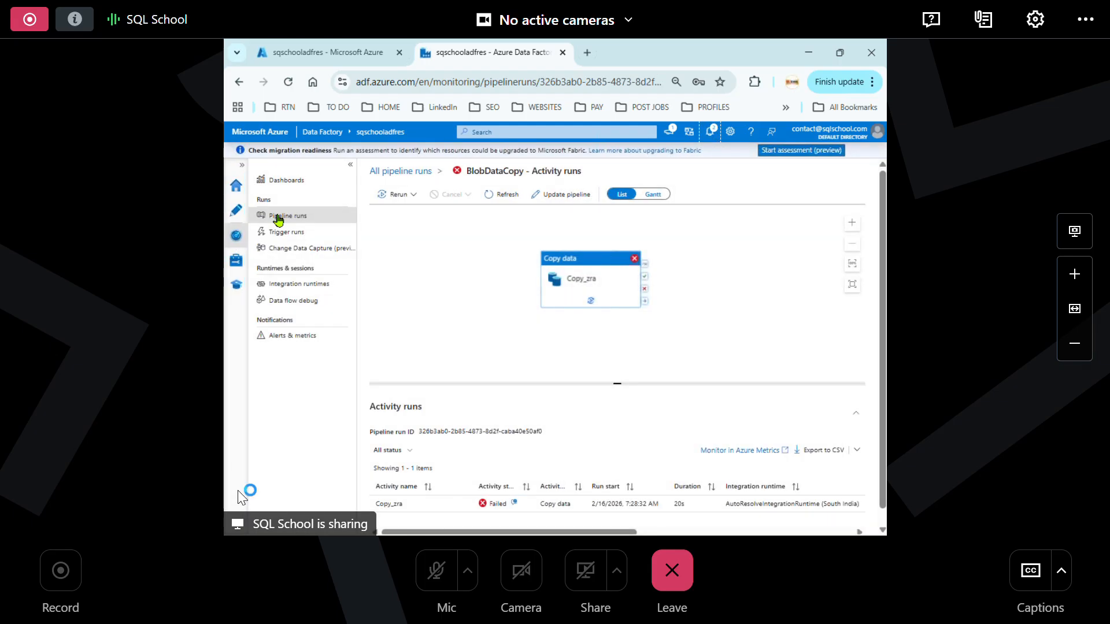
Open the error details of the failed Copy_zra activity and examine the column name in the message
left_click(513, 503)
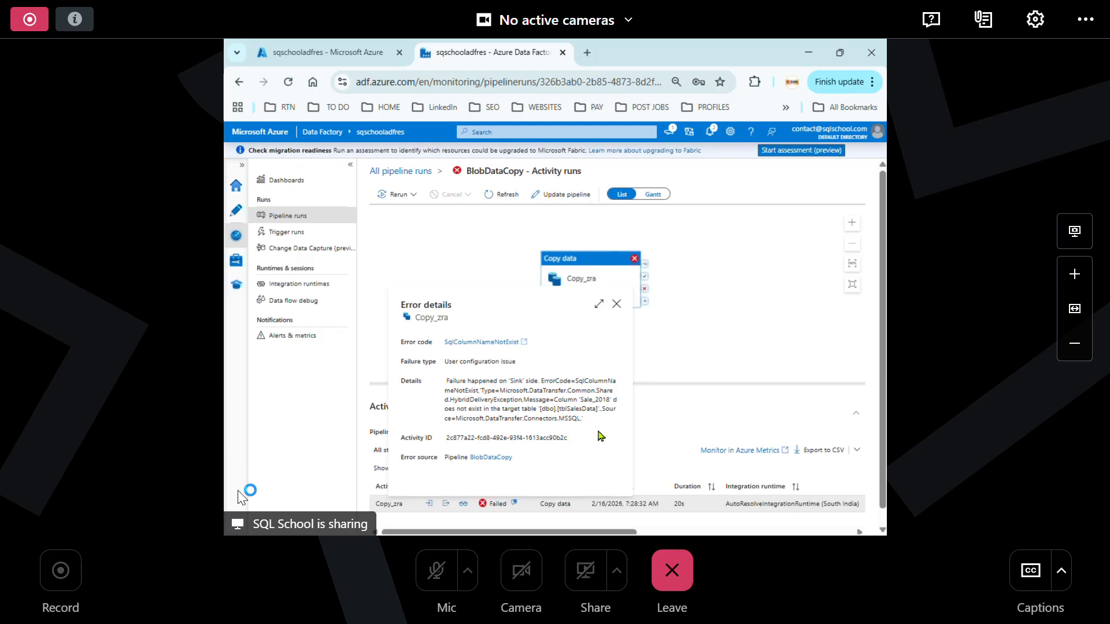
mouse_move(591, 388)
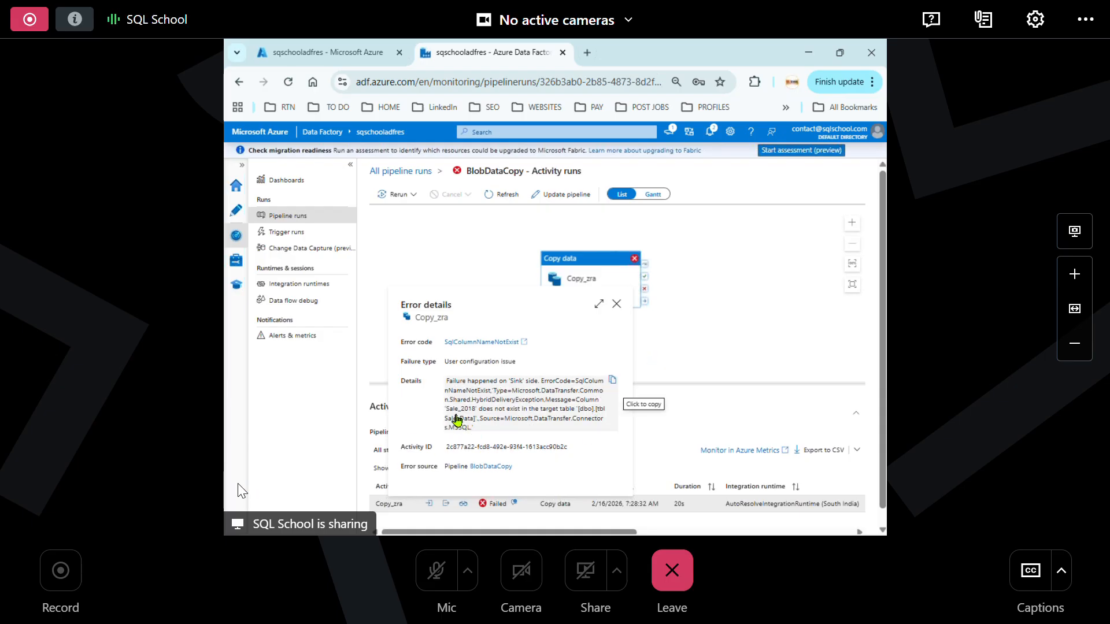
left_click_drag(446, 410, 474, 415)
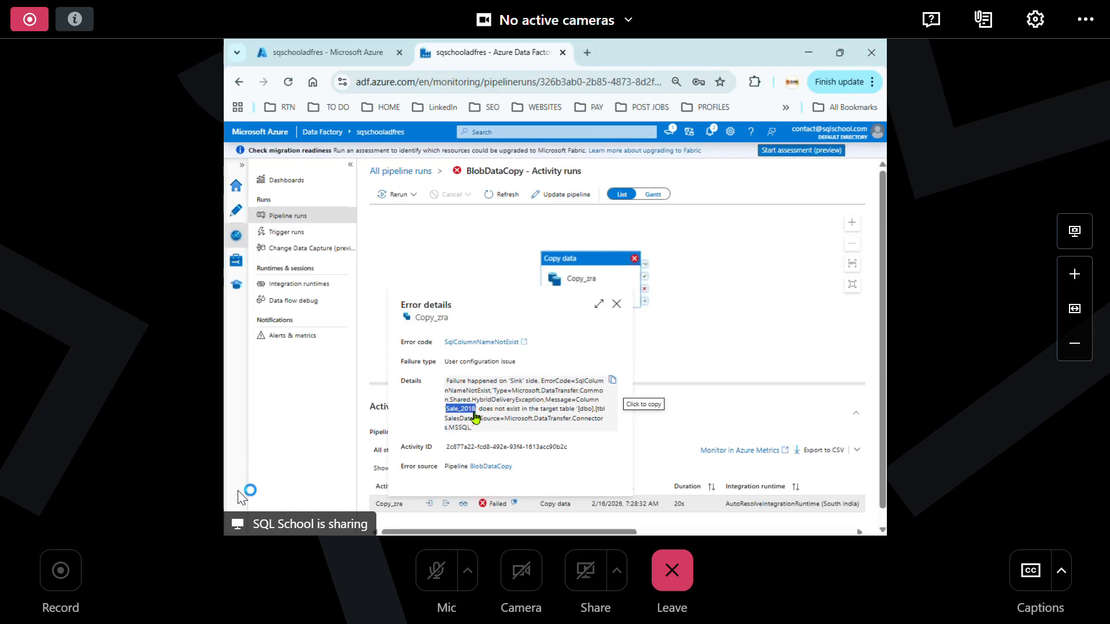
key("Escape")
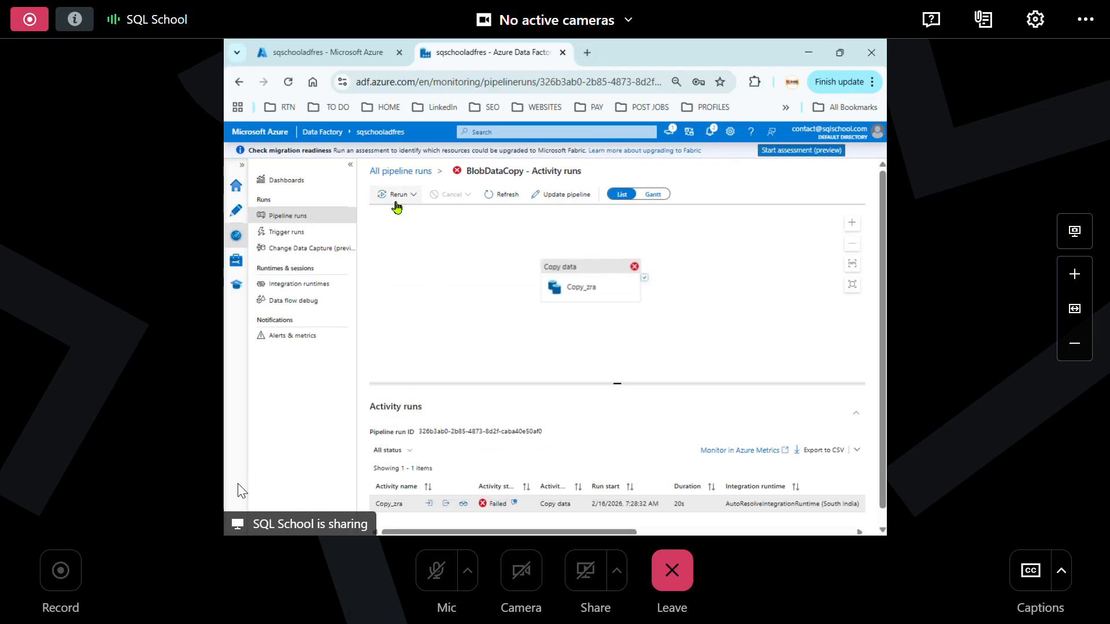
Rerun the entire BlobDataCopy pipeline and confirm the rerun
left_click(394, 198)
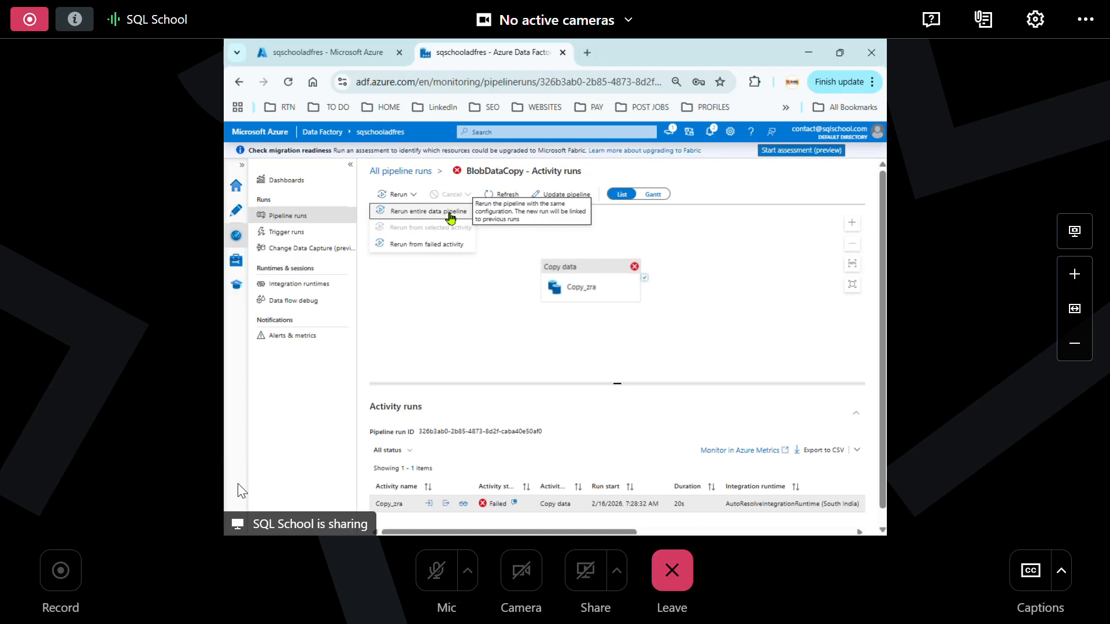
left_click(423, 249)
left_click(454, 213)
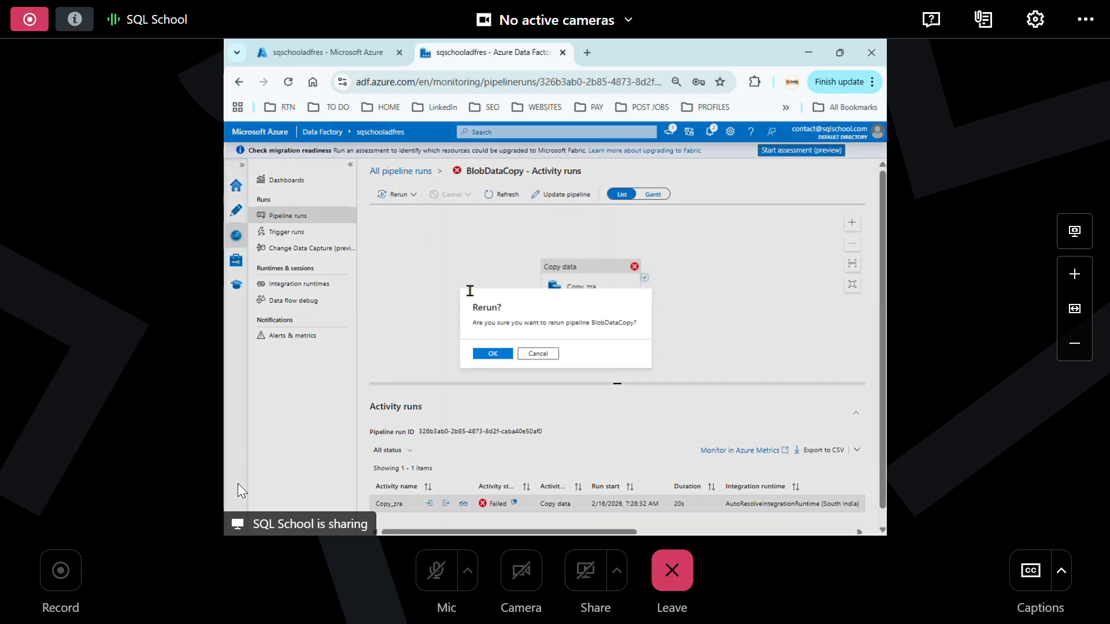
left_click(491, 355)
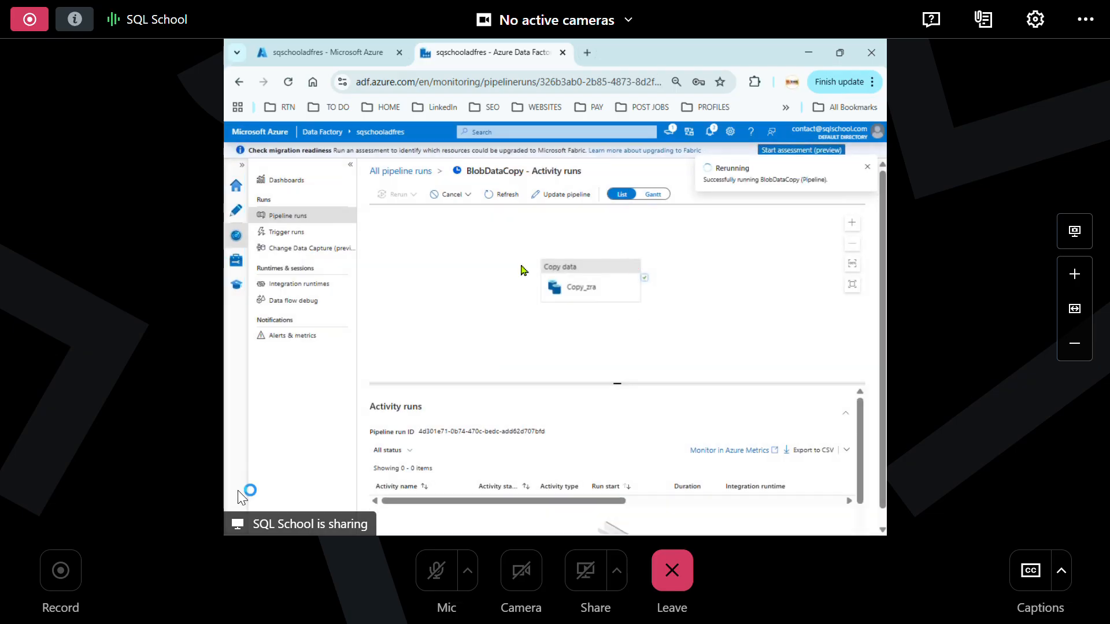
key("ctrl")
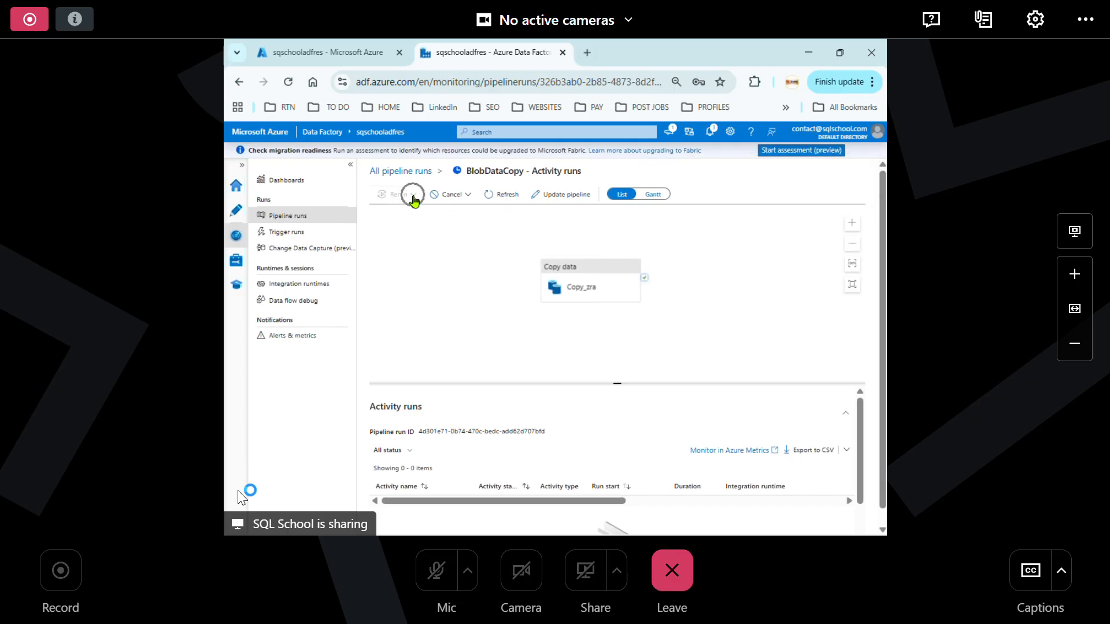
key("ctrl")
key("ctrl")
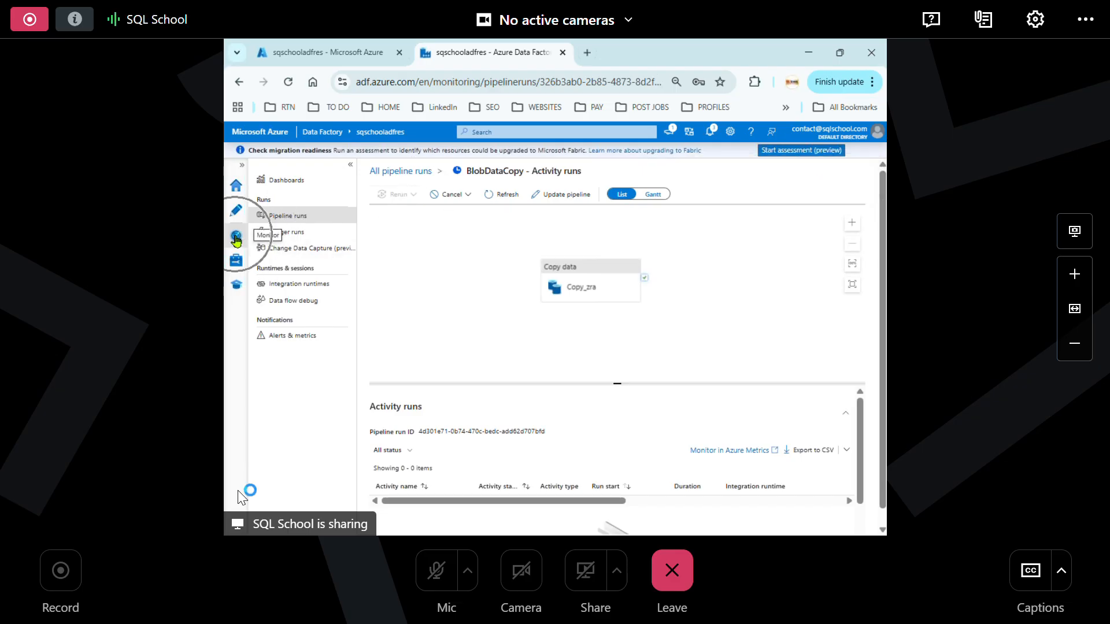
Open the BlobDataCopy pipeline in the authoring view and look at its option for triggering a run on demand
left_click(236, 215)
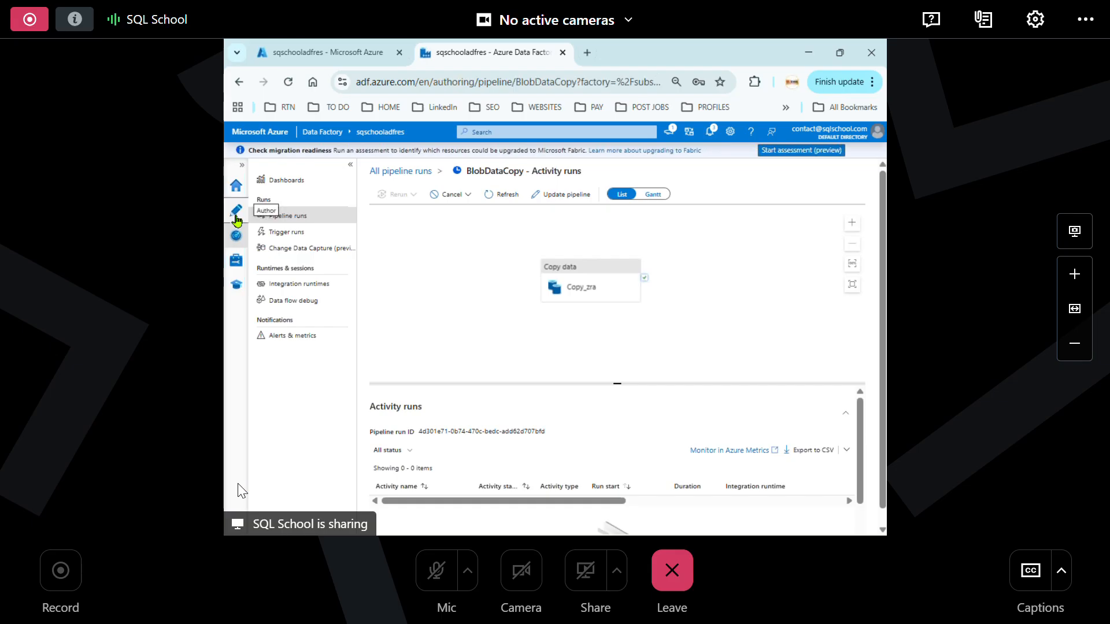
key("ctrl")
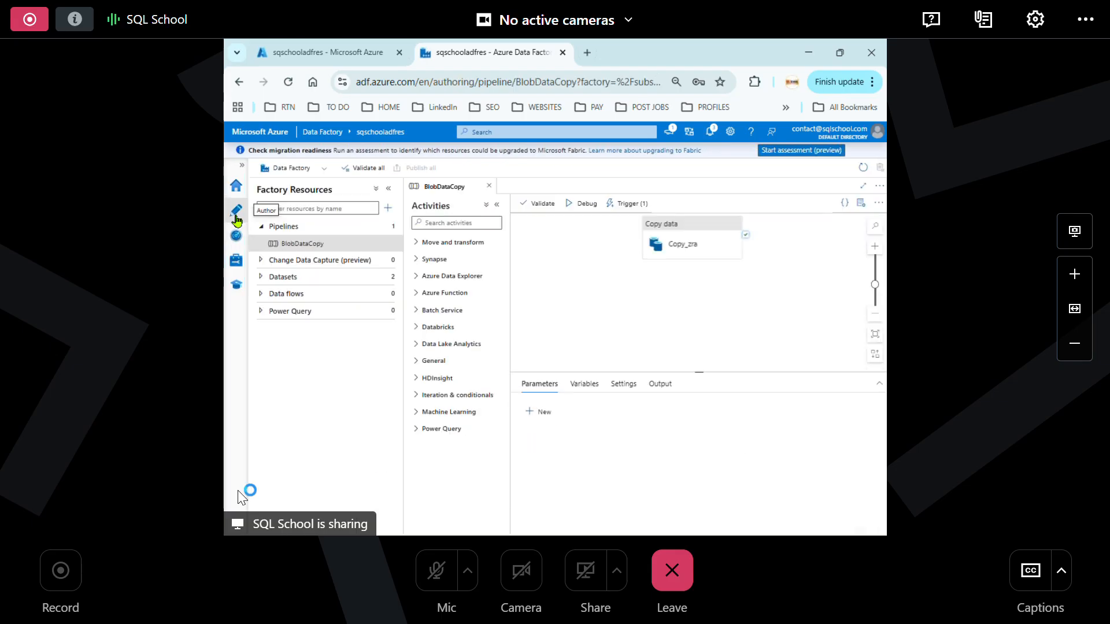
key("ctrl")
key("ctrl")
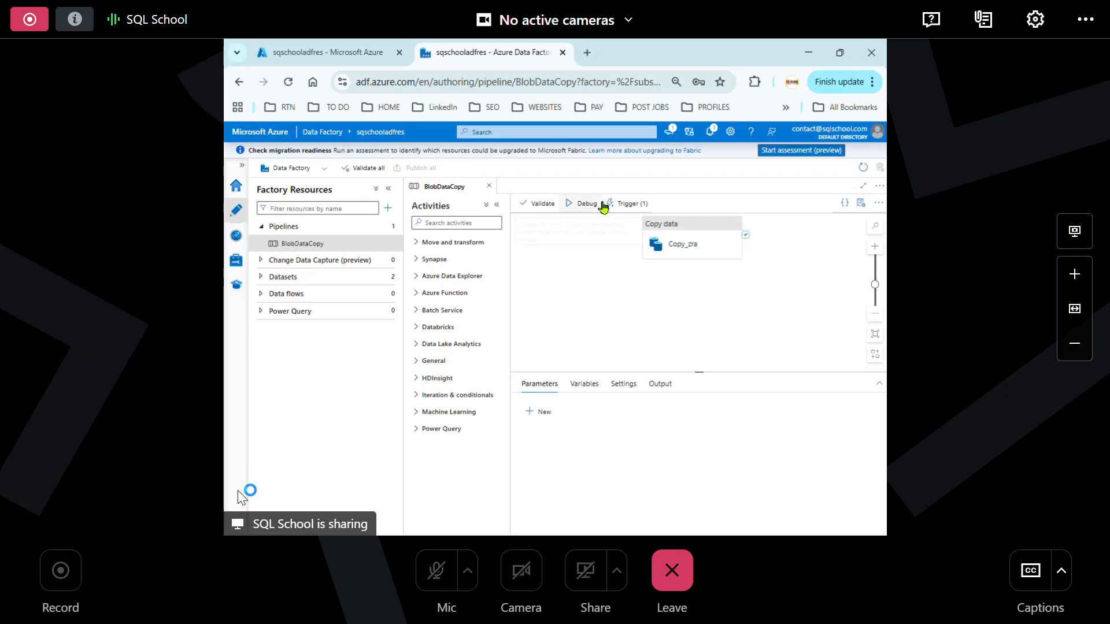
left_click(628, 207)
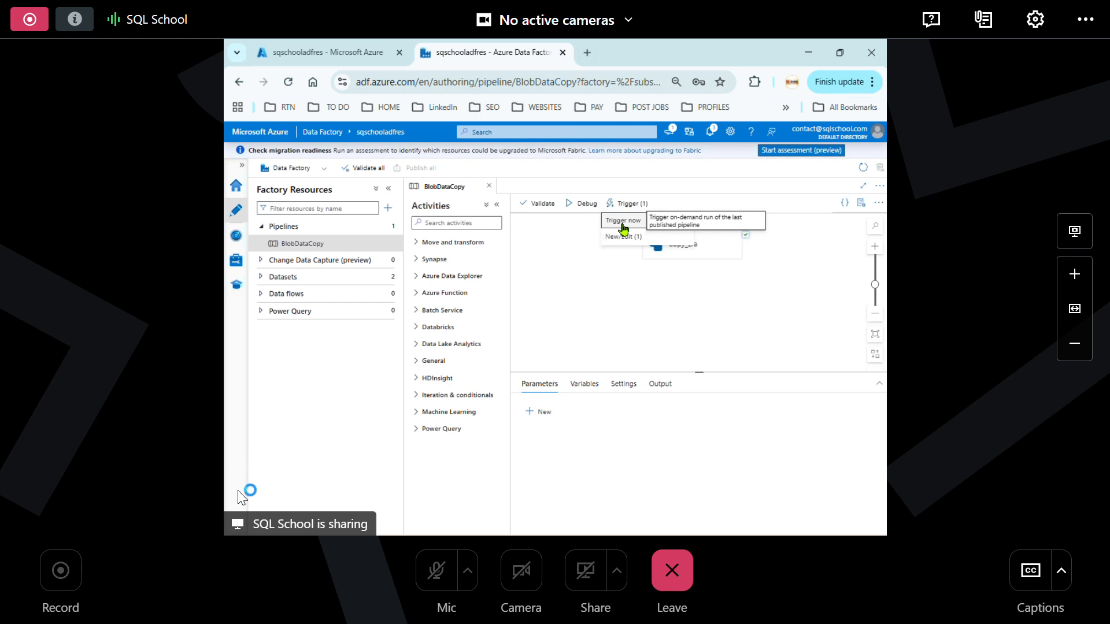
left_click(620, 226)
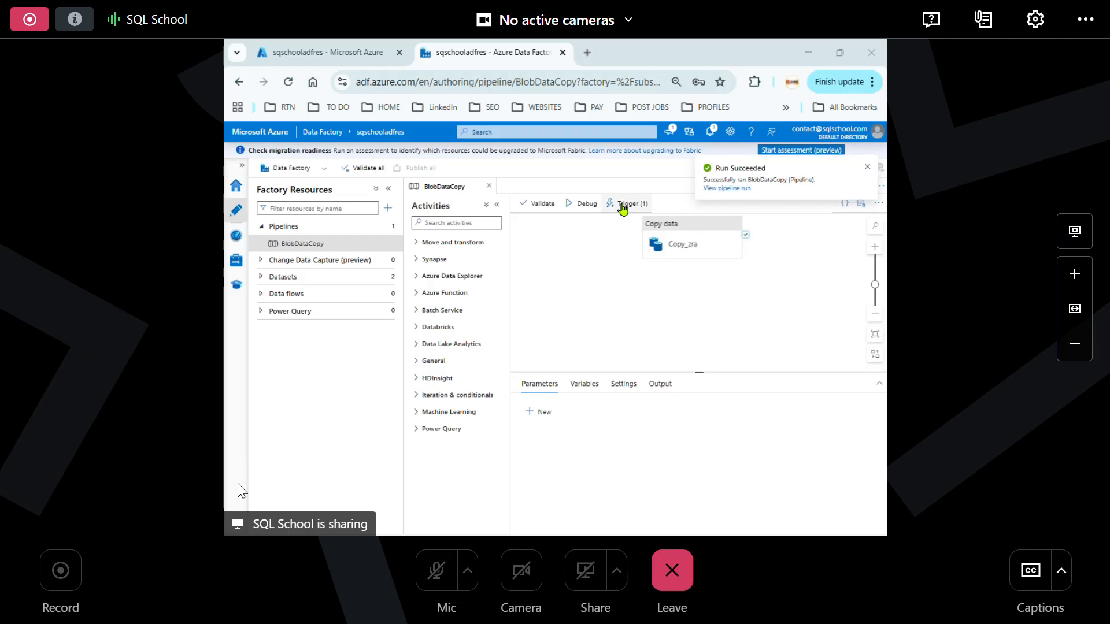
left_click(628, 203)
Open the monitored pipeline runs and check the BlobDataCopy run's duration, trigger, status and run type
left_click(237, 236)
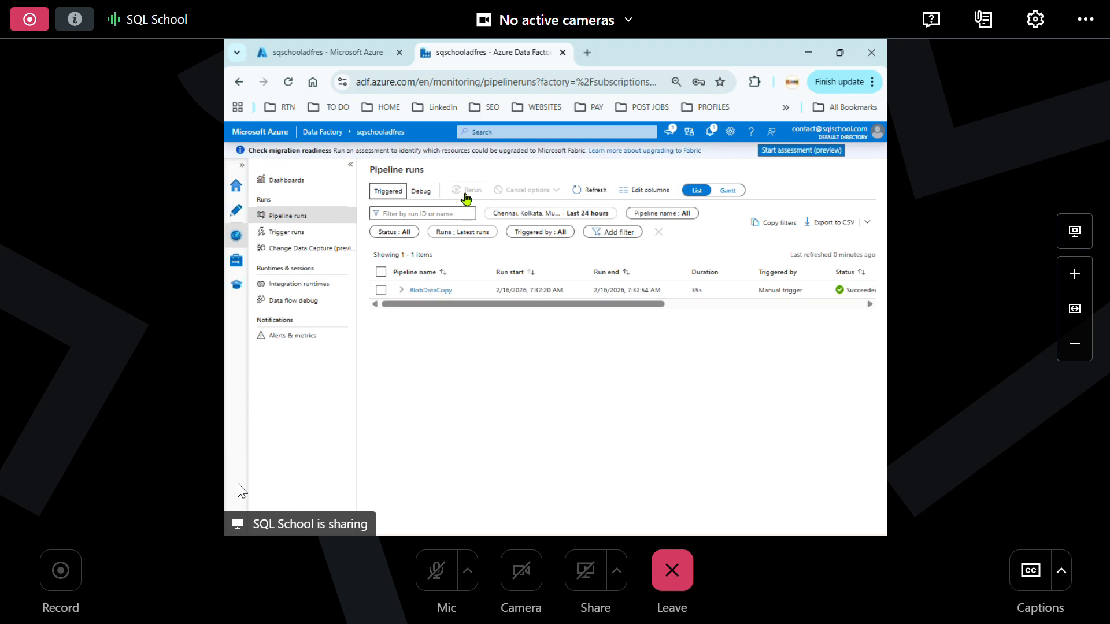
key("ctrl")
key("ctrl")
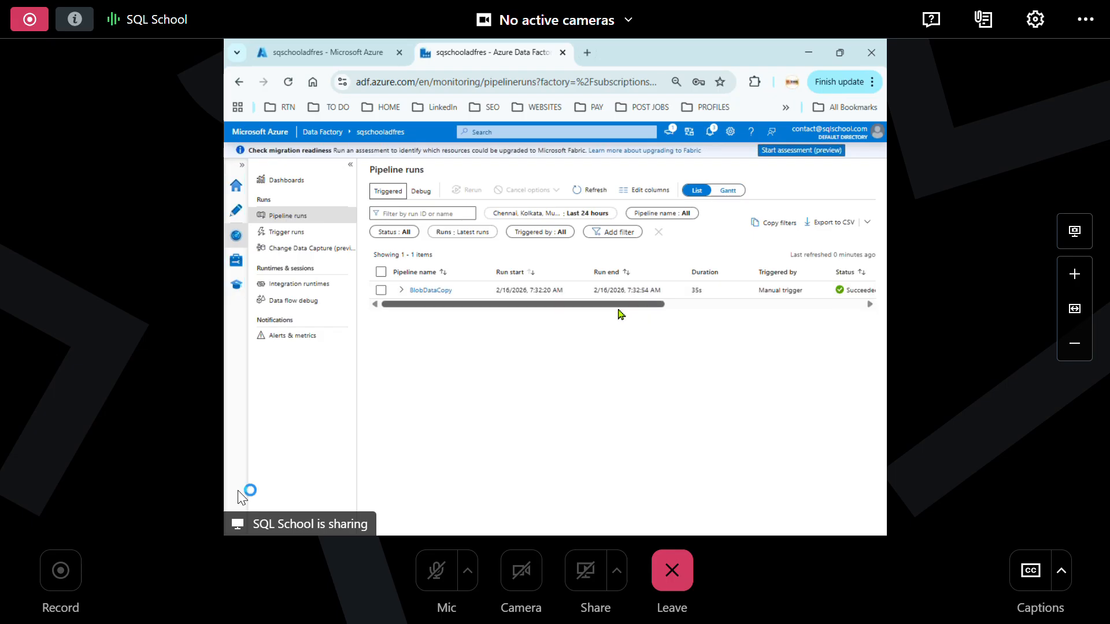
left_click_drag(620, 306, 702, 305)
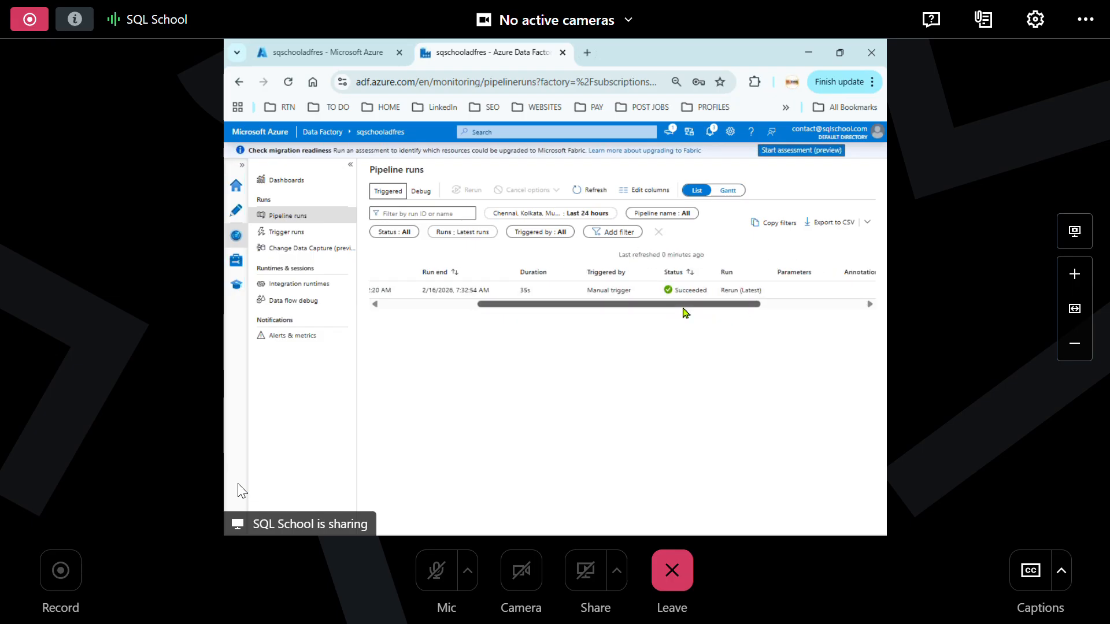
left_click_drag(684, 306, 477, 313)
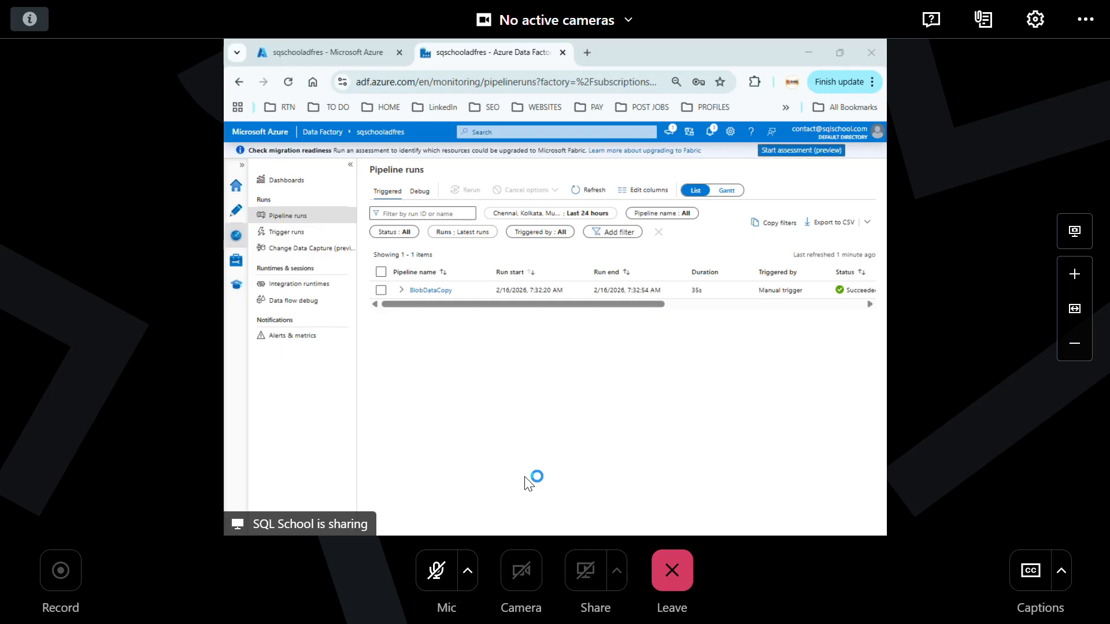
left_click(628, 21)
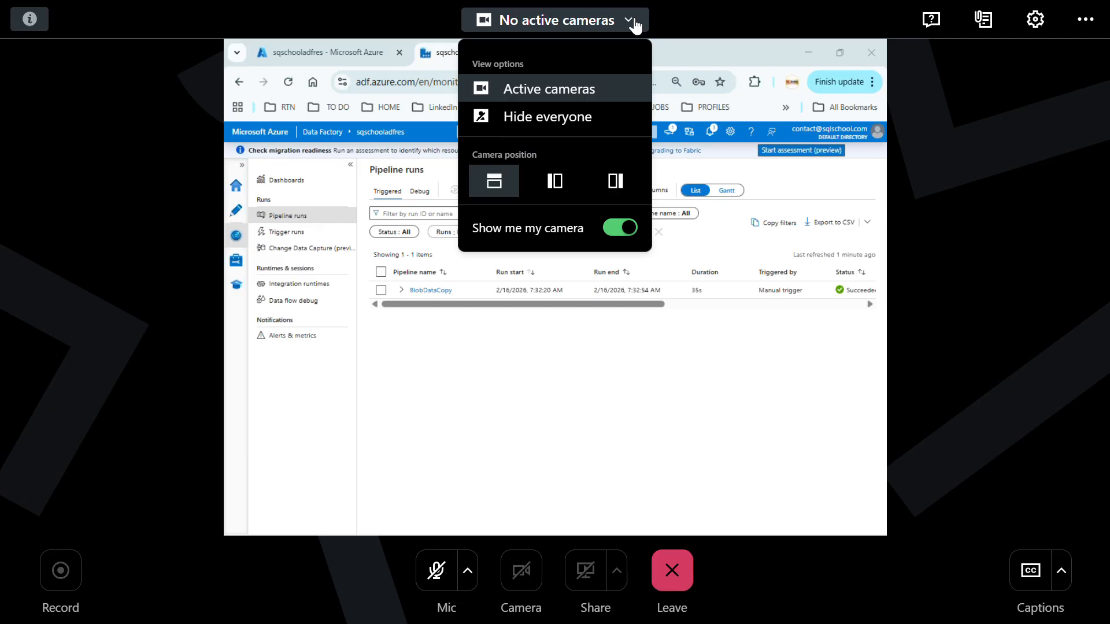
left_click(705, 27)
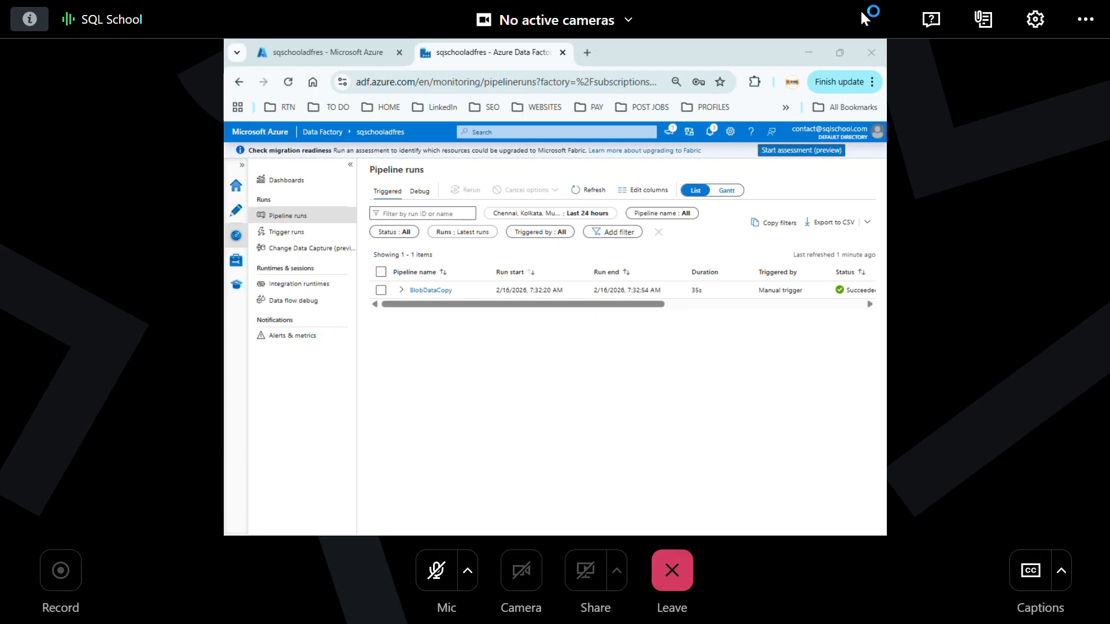
left_click(441, 571)
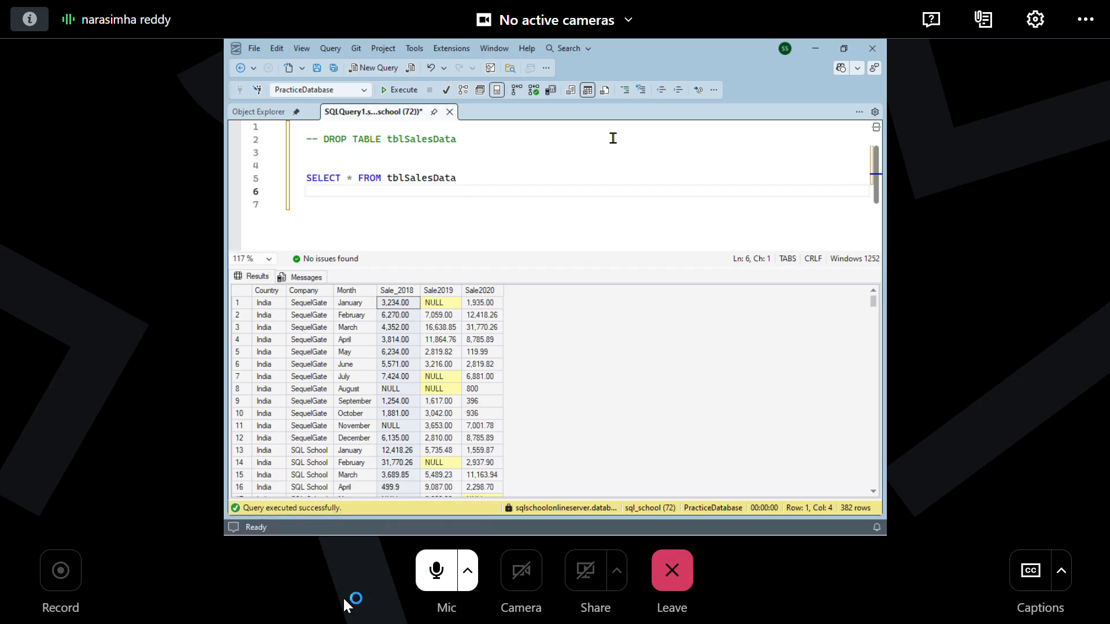
left_click(452, 575)
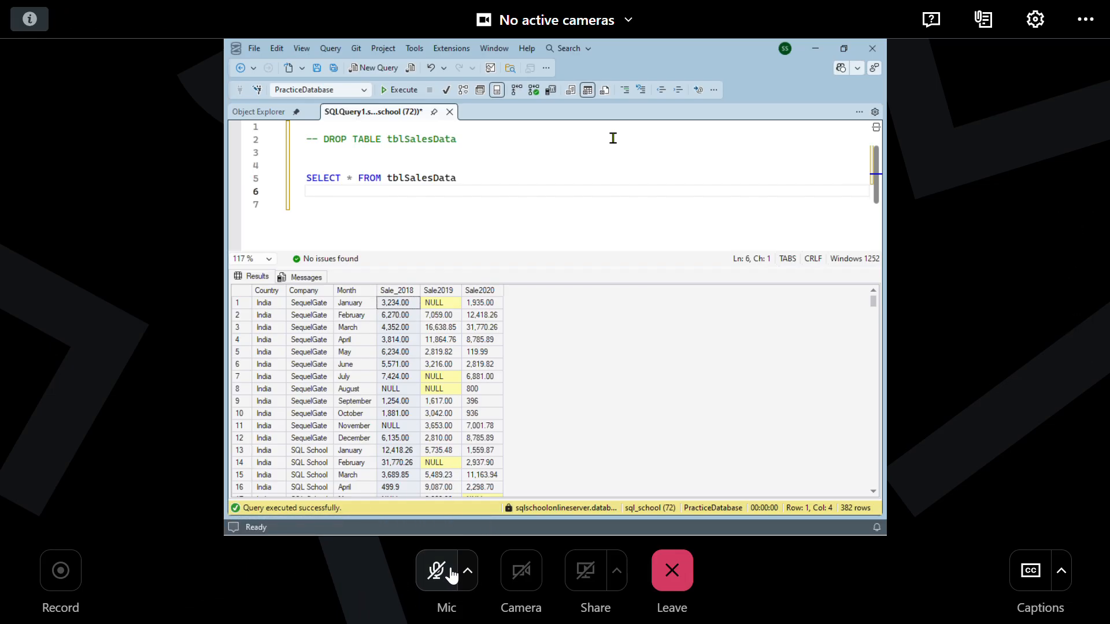